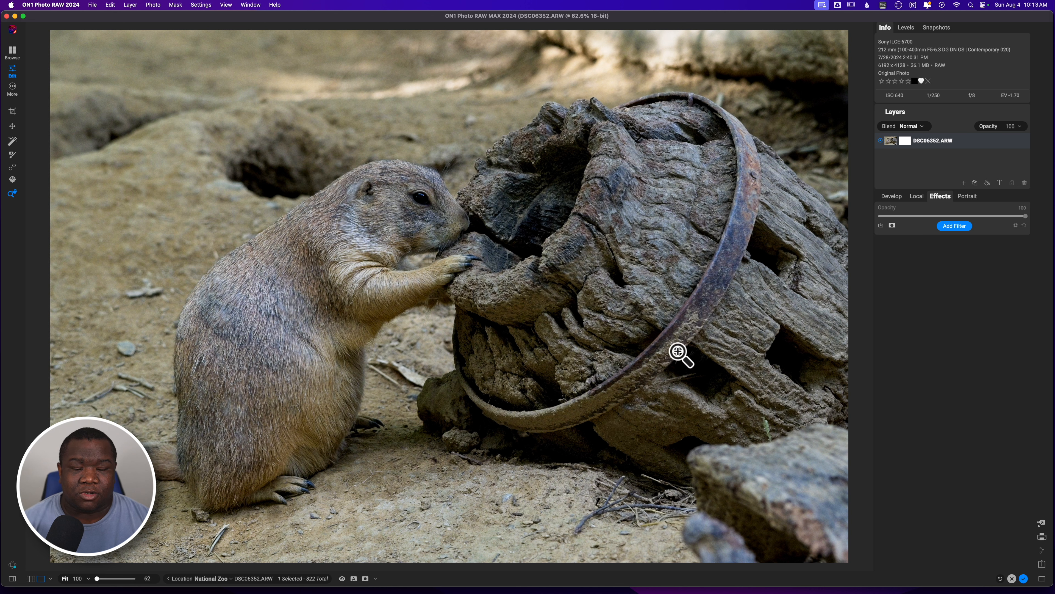
left_click(964, 183)
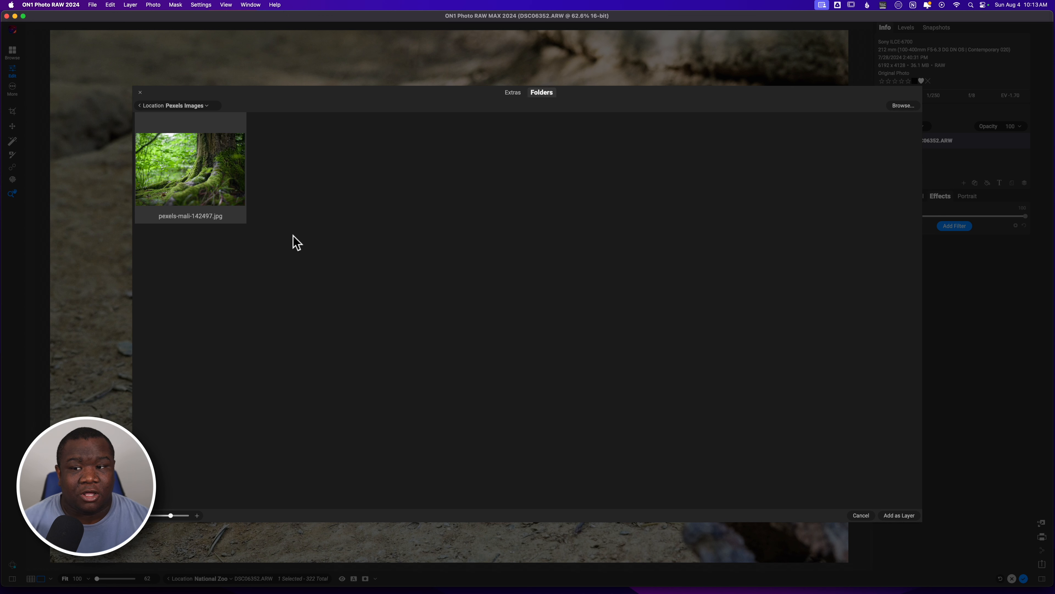
left_click(165, 157)
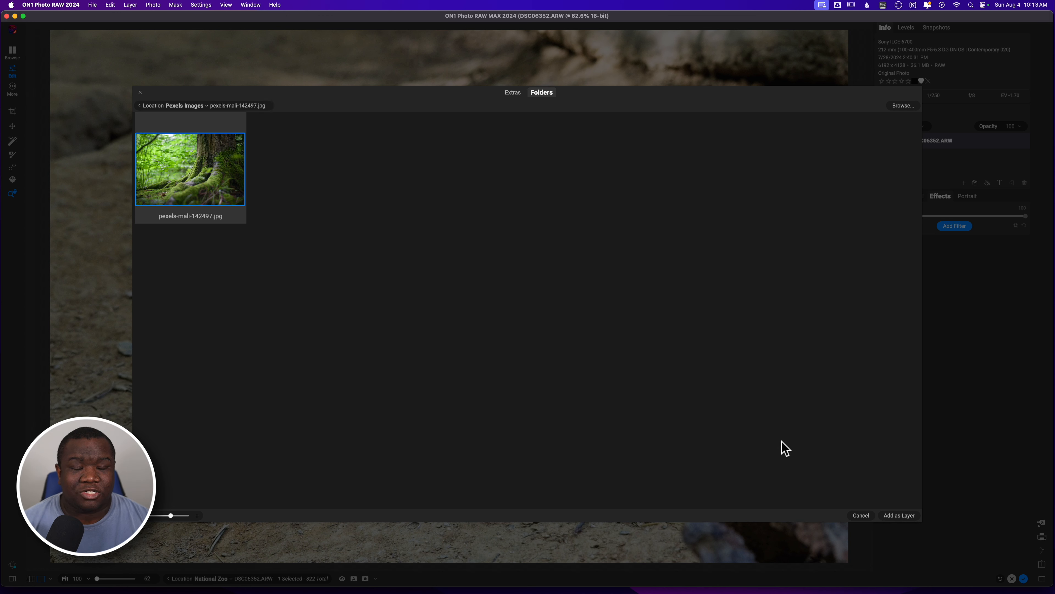
left_click(140, 93)
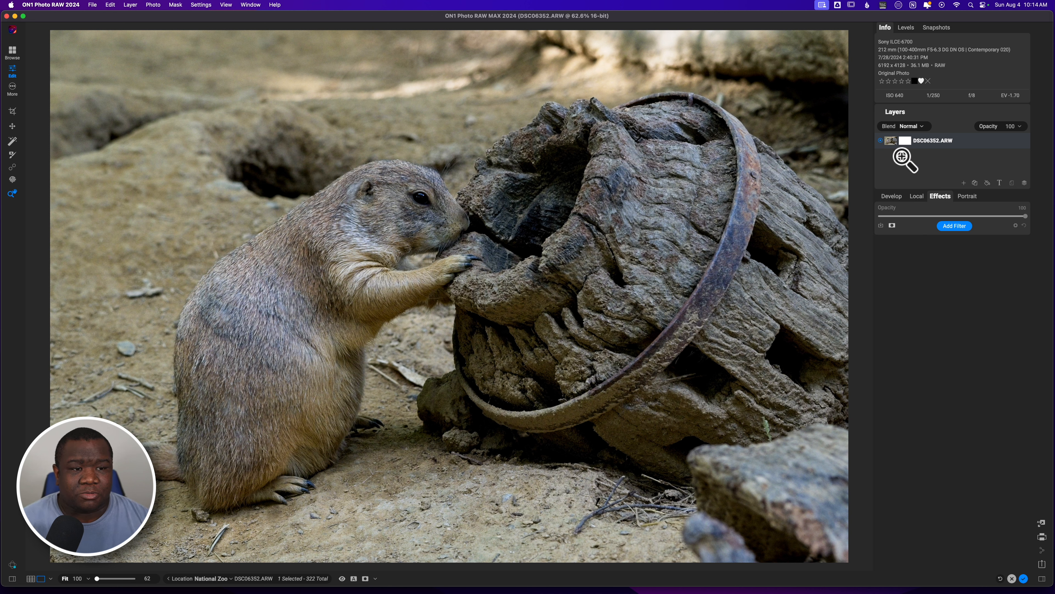
left_click(902, 114)
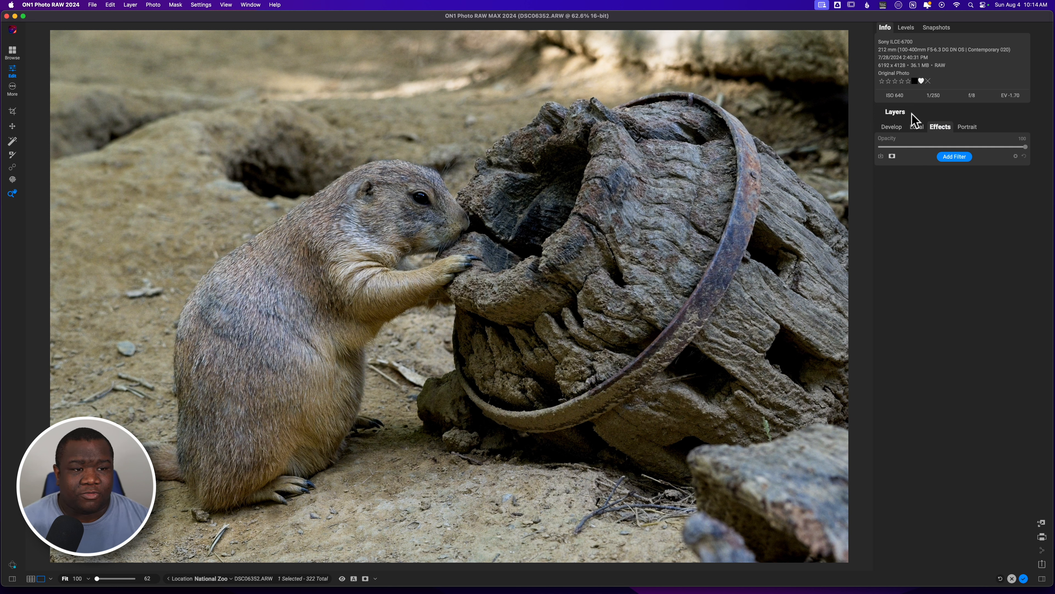
left_click(895, 111)
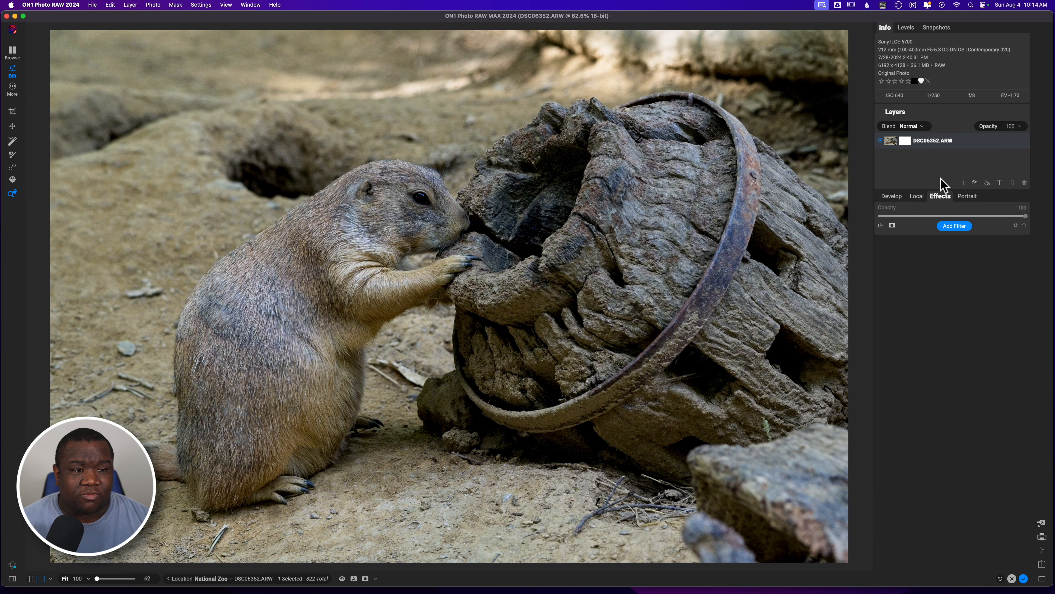
Add the forest image pexels-mali-142497.jpg from the Pexels Images folder as a new layer.
left_click(964, 183)
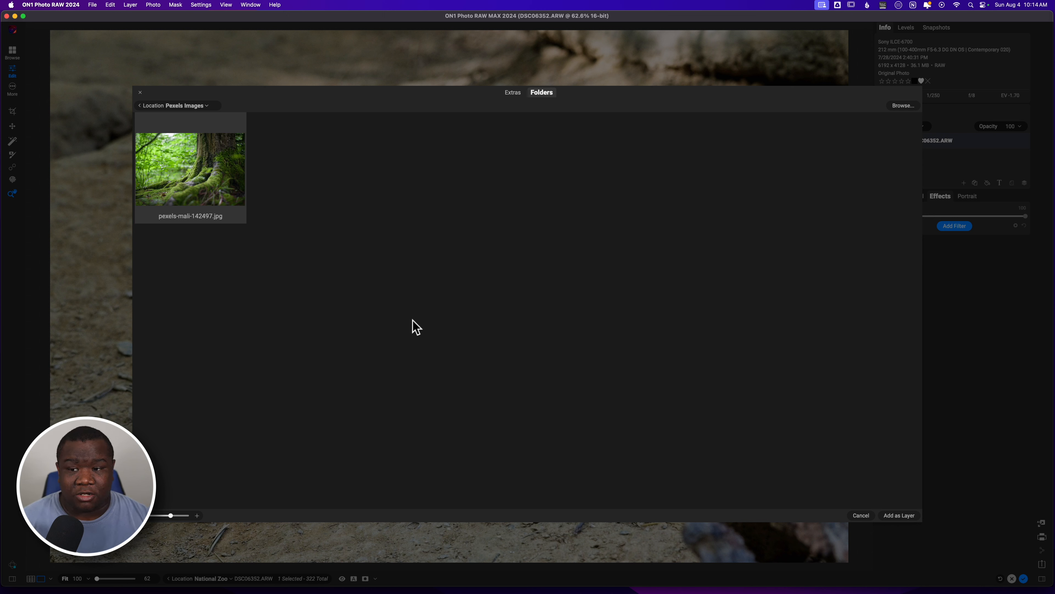
left_click(197, 172)
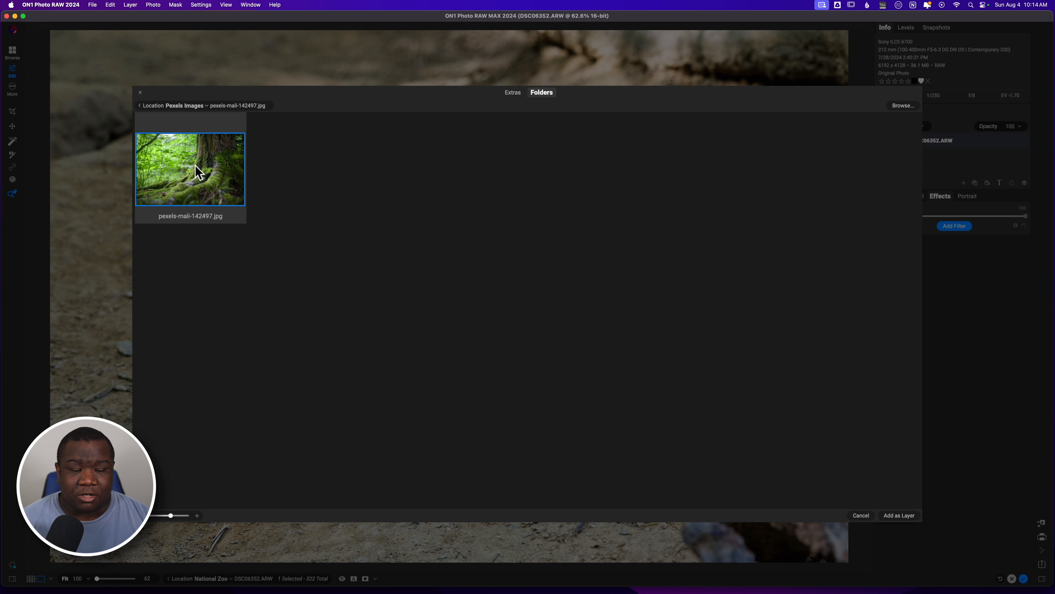
left_click(900, 516)
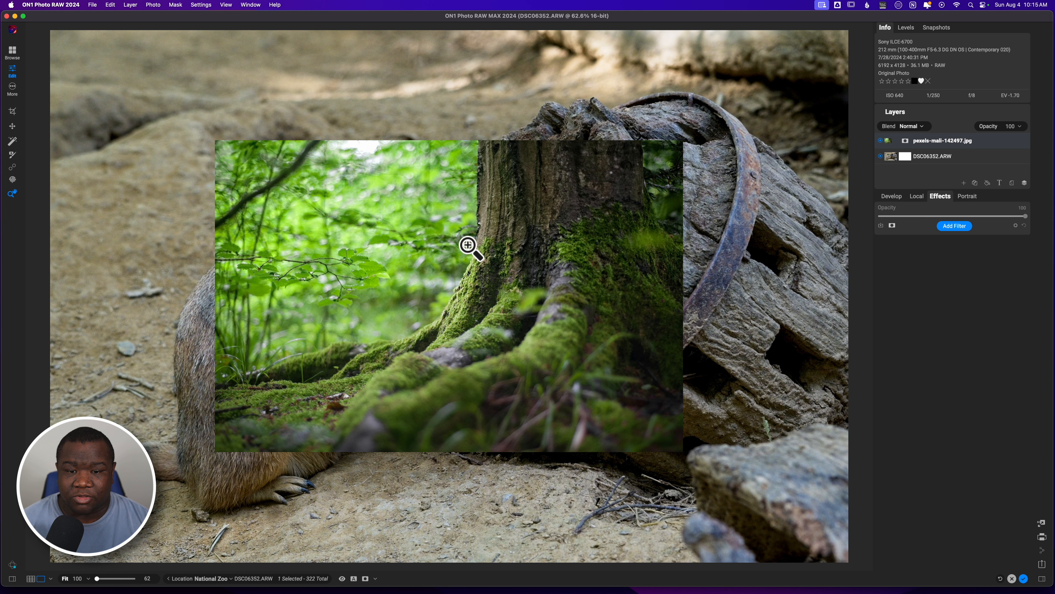
Fit the forest layer to the canvas, then enlarge it to about 6538 × 4351 and shift it slightly.
left_click(13, 127)
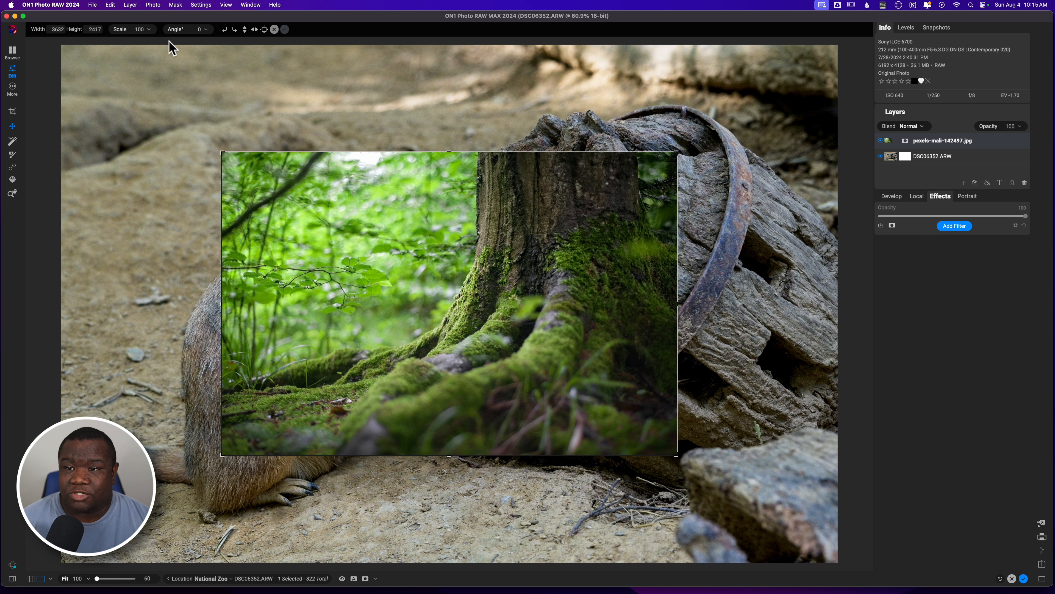
left_click(265, 30)
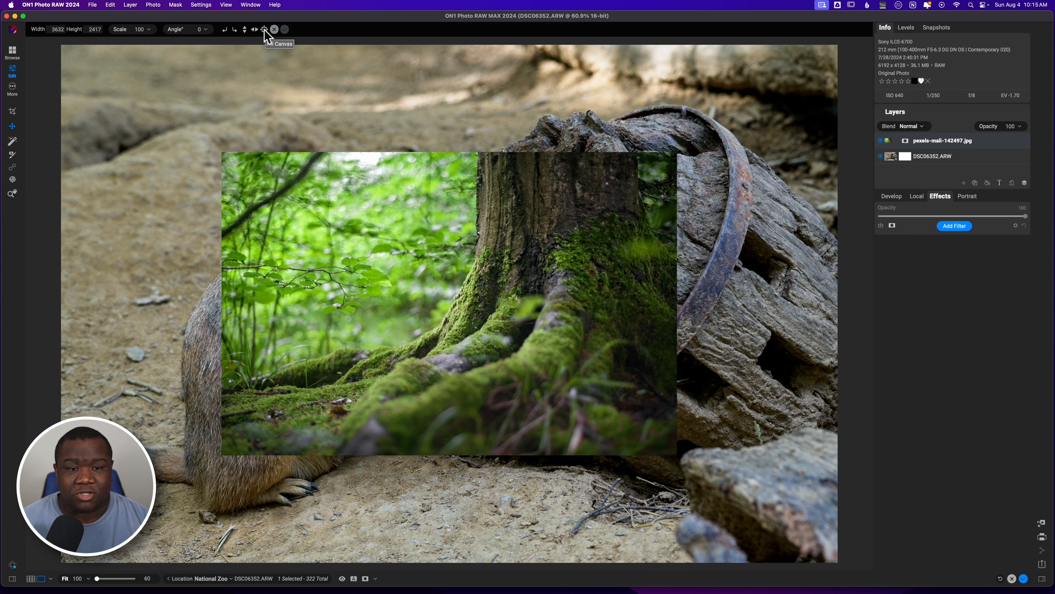
left_click(264, 29)
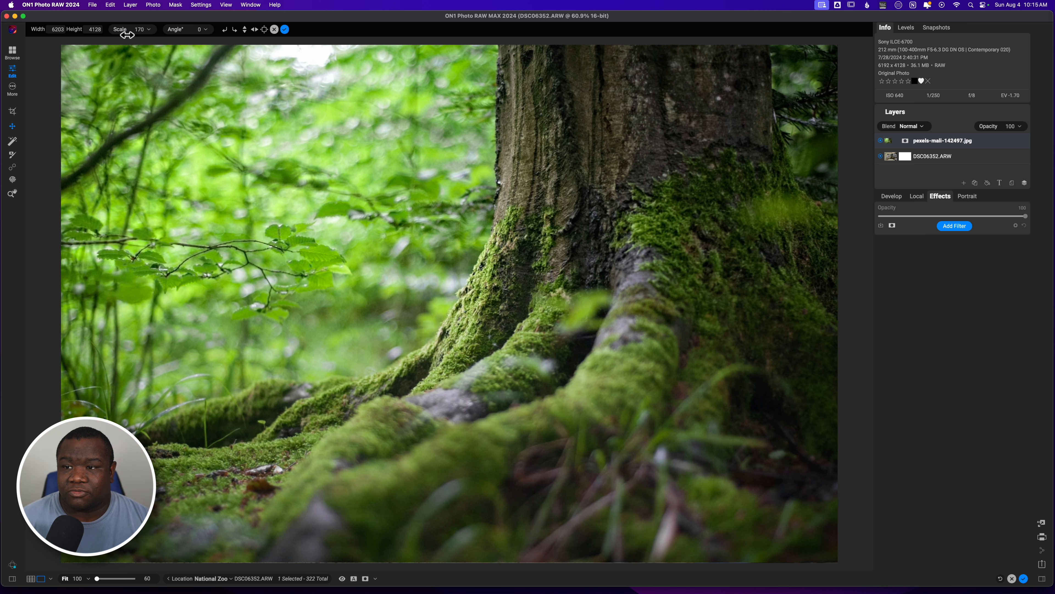
left_click_drag(128, 35, 132, 34)
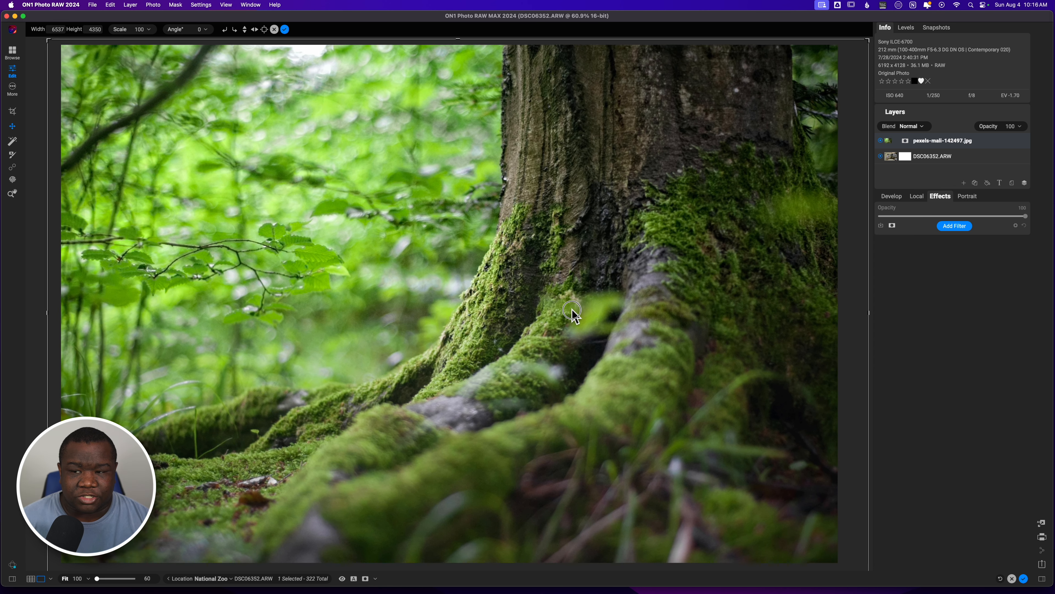
left_click_drag(566, 302, 575, 317)
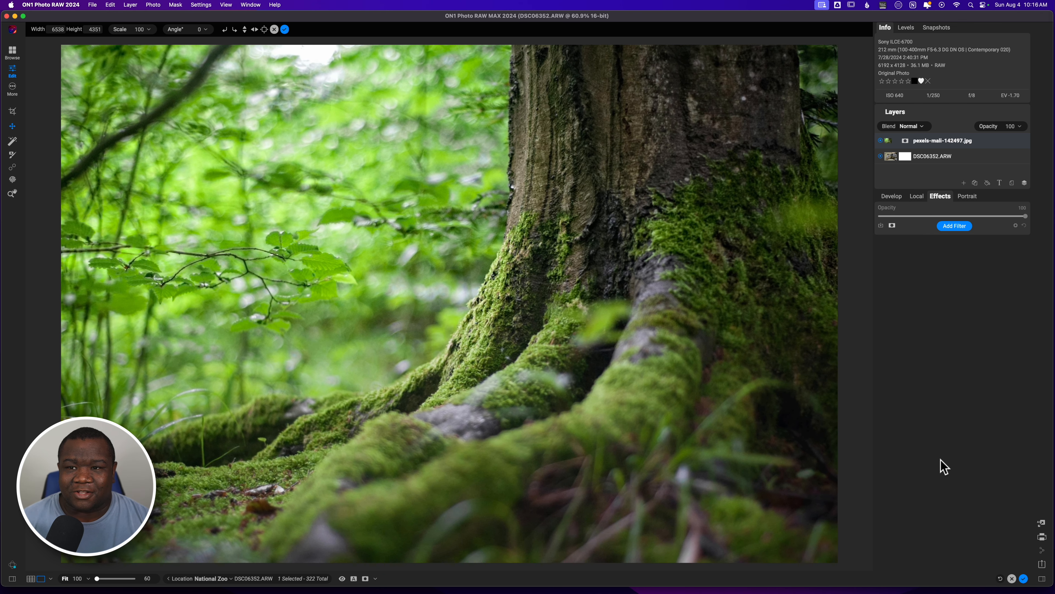
Move the DSC06352.ARW layer above the forest layer.
left_click_drag(932, 156, 933, 138)
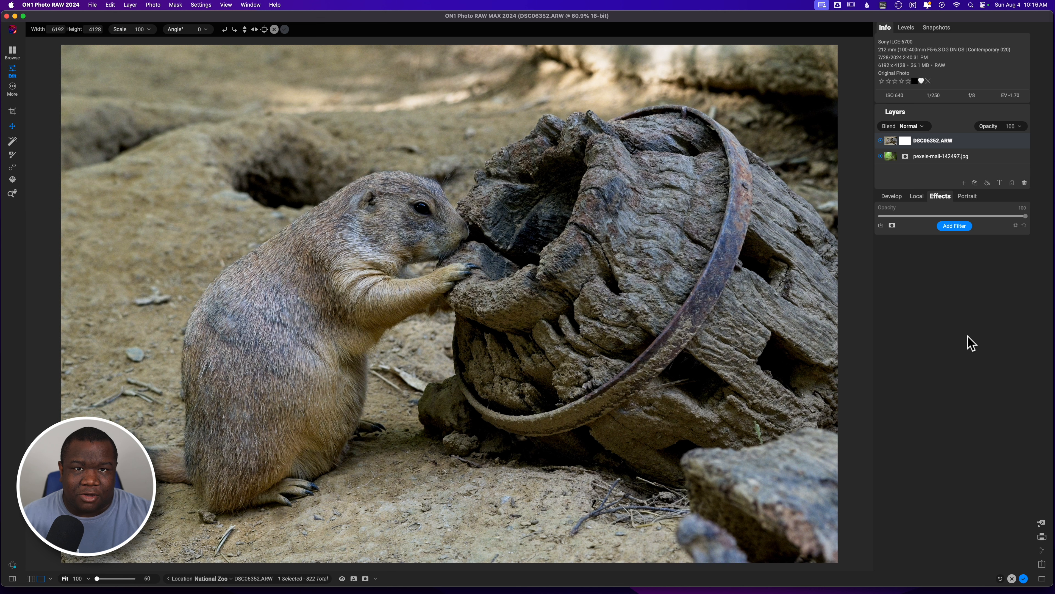
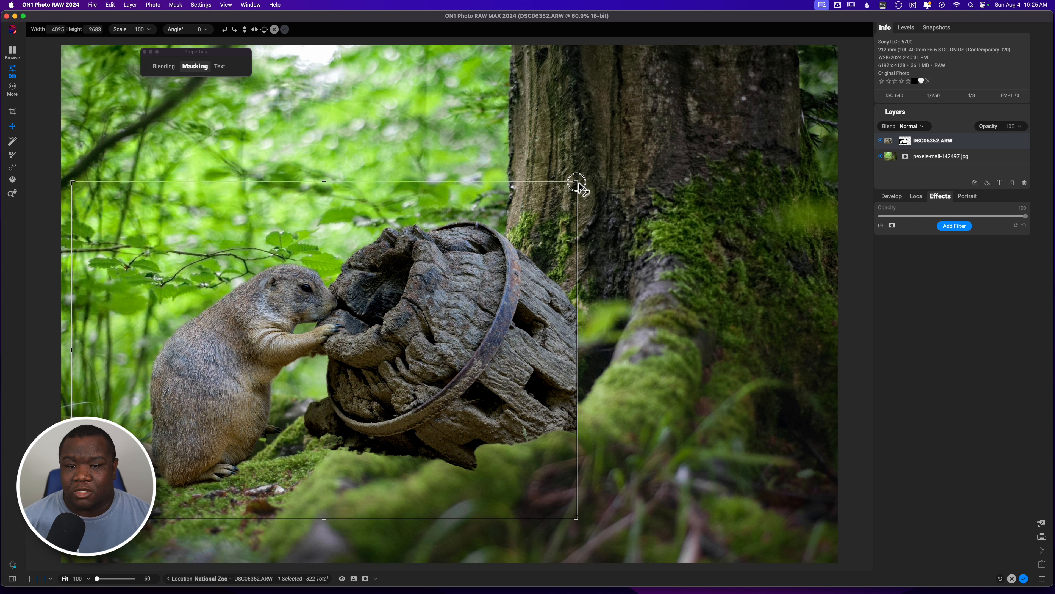
Enlarge the masked prairie dog layer to about 4410 × 2949 and nudge it slightly on the mossy ground.
left_click_drag(577, 182, 615, 153)
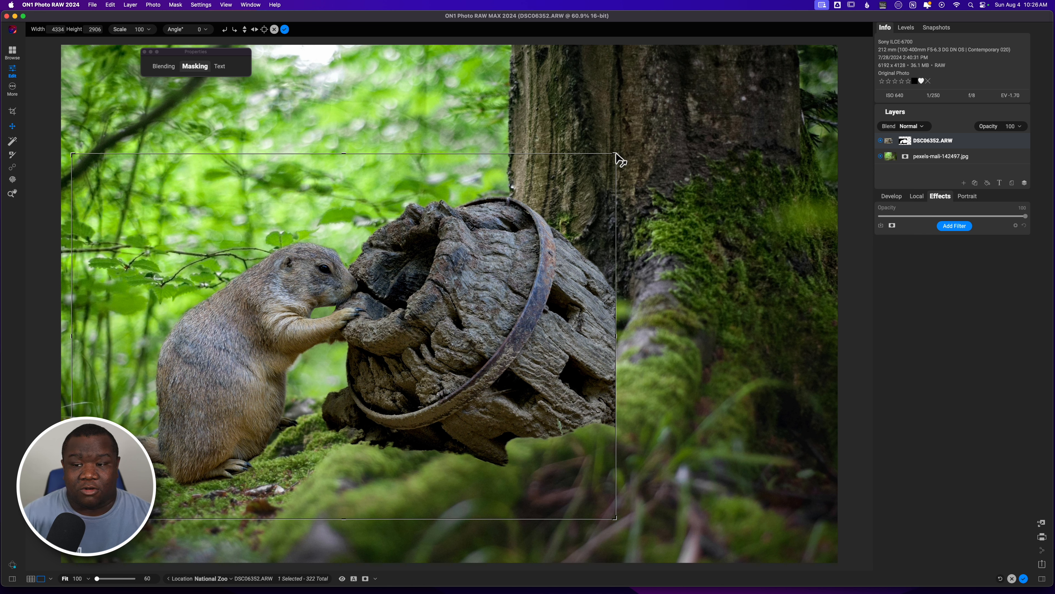
left_click_drag(616, 154, 625, 148)
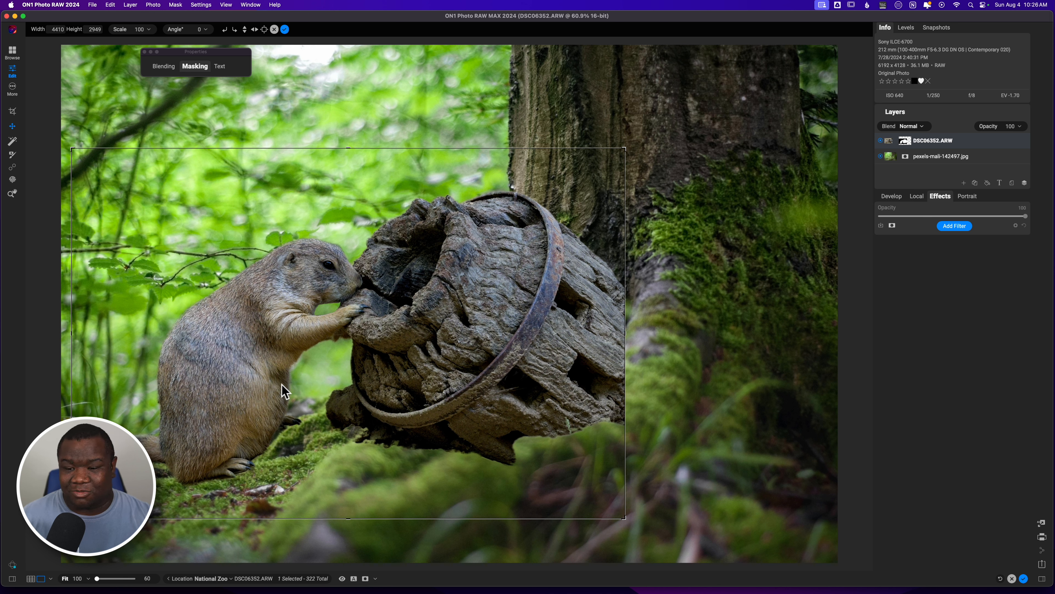
left_click_drag(271, 389, 274, 391)
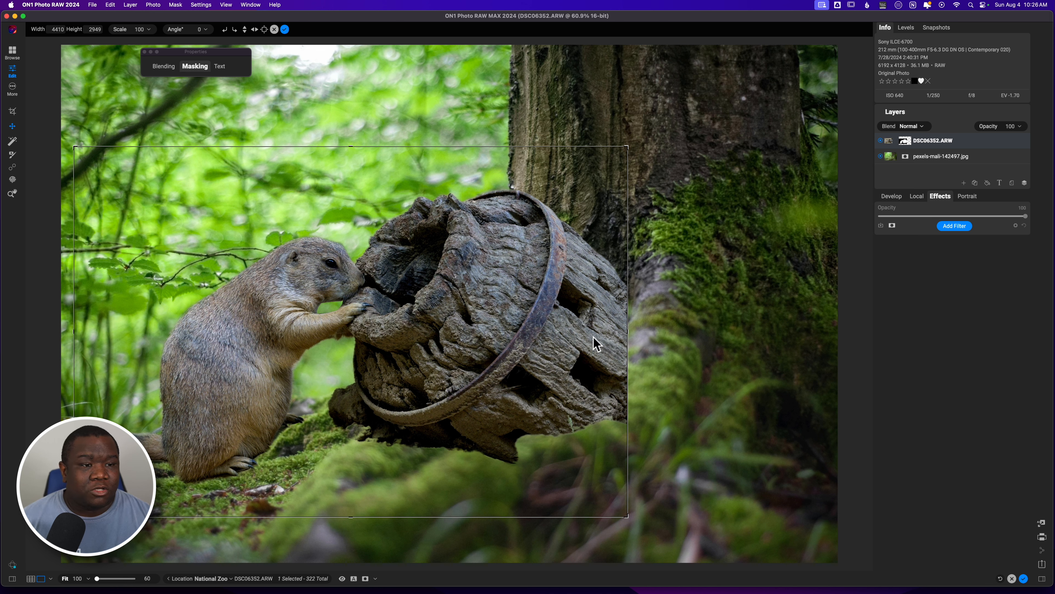
Erase the slatted barrel section beyond the metal band from the DSC06352.ARW layer mask with a brush of size 1000.
left_click(907, 143)
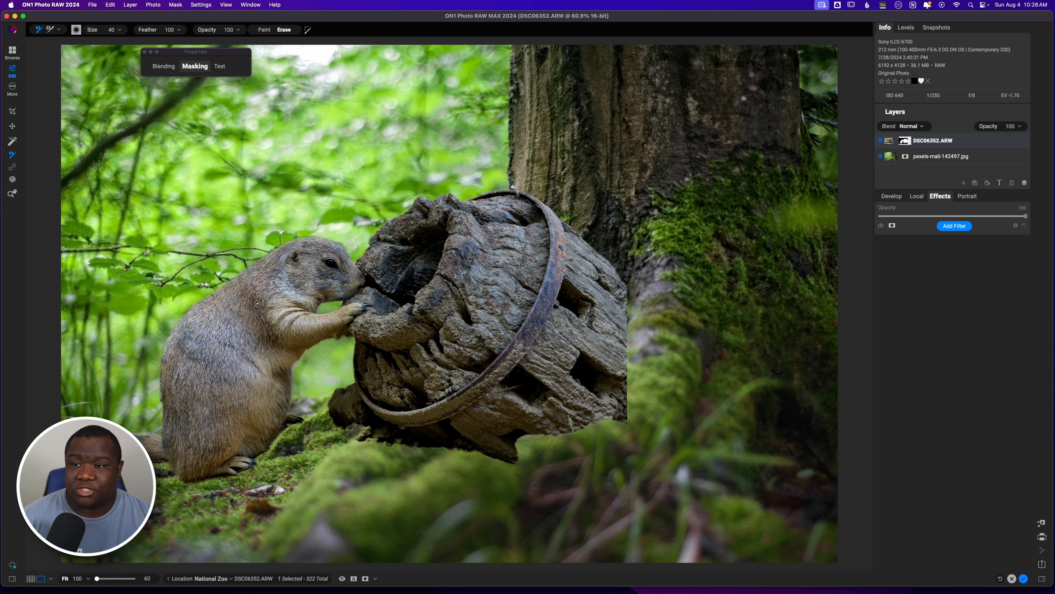
left_click(119, 30)
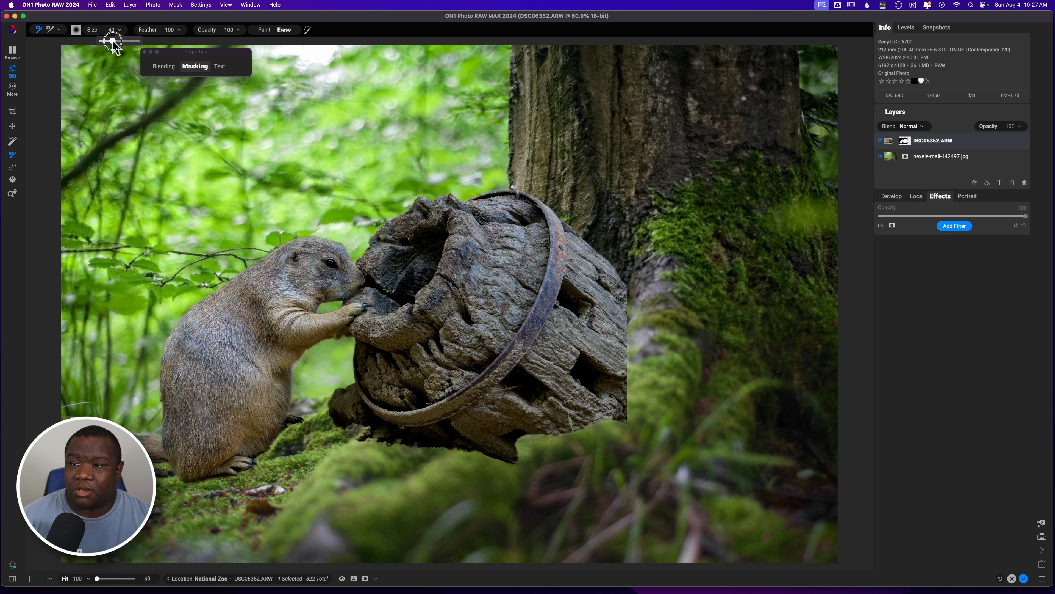
left_click_drag(111, 40, 126, 41)
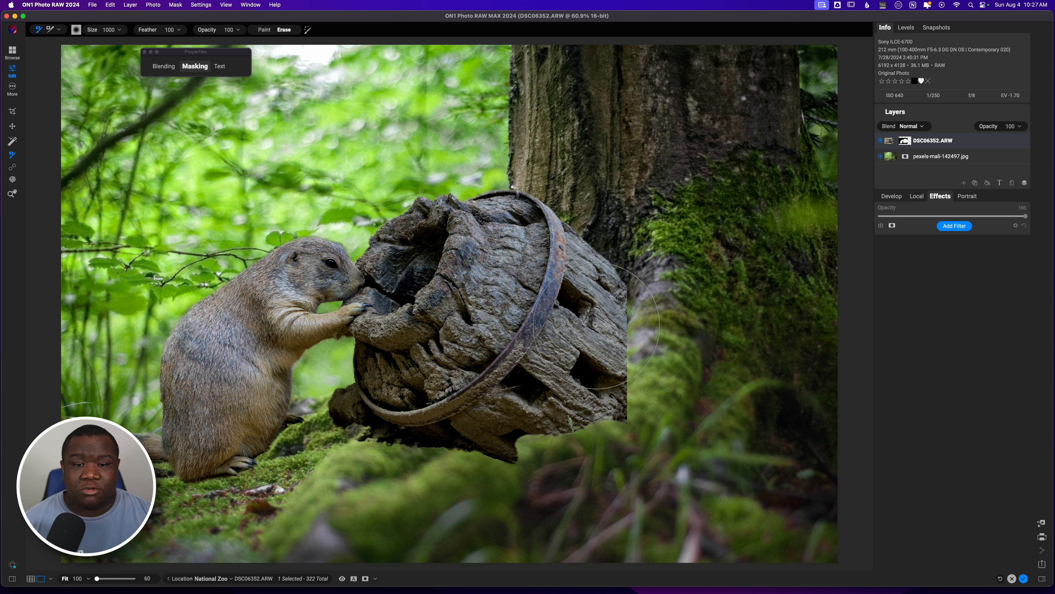
key("bracketright")
key("bracketright")
key("bracketright")
key("bracketright")
mouse_move(606, 250)
left_mouse_down()
mouse_move(540, 436)
mouse_move(471, 462)
mouse_move(560, 412)
mouse_move(648, 266)
mouse_move(561, 431)
mouse_move(473, 471)
left_mouse_up()
Reduce the masking brush to size 350 and erase the metal band around the stump down to its base.
key("bracketleft")
key("bracketleft")
key("bracketleft")
key("bracketleft")
key("bracketleft")
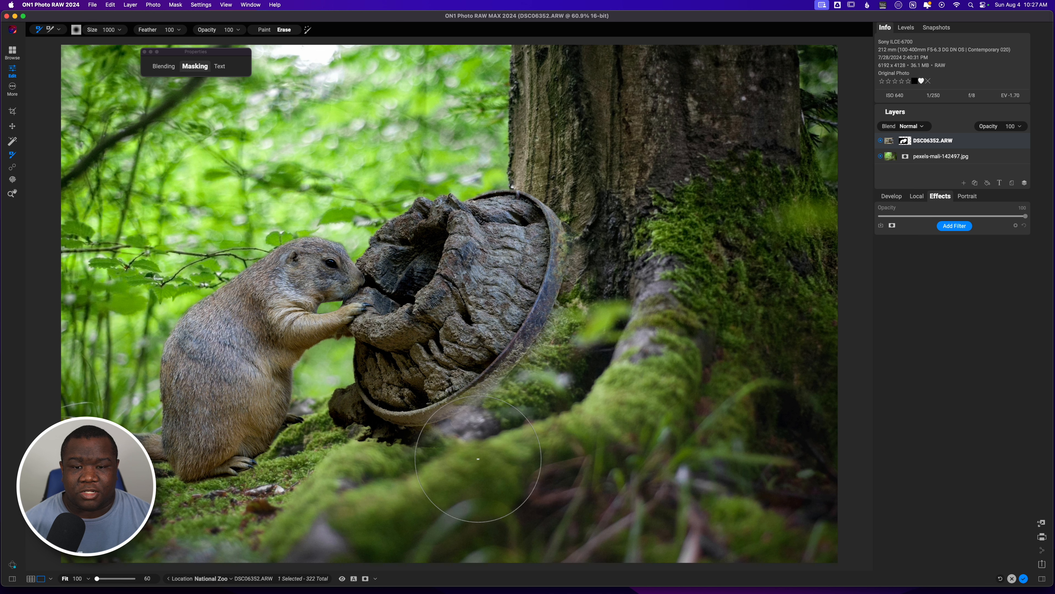
key("bracketleft")
key("bracketleft")
key("bracketleft")
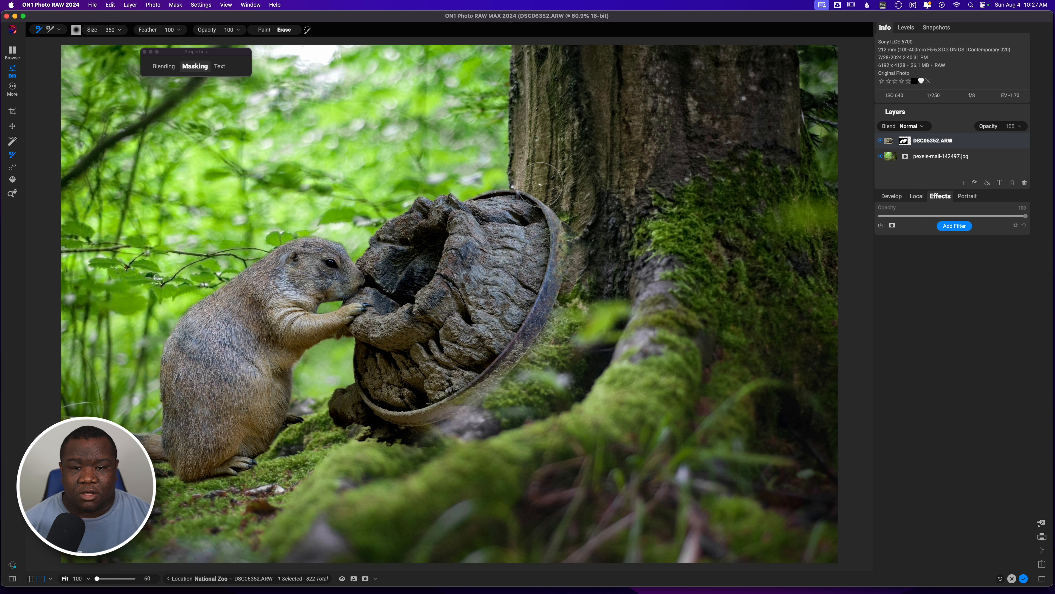
mouse_move(539, 184)
left_mouse_down()
mouse_move(559, 232)
mouse_move(513, 360)
mouse_move(399, 434)
mouse_move(417, 429)
left_mouse_up()
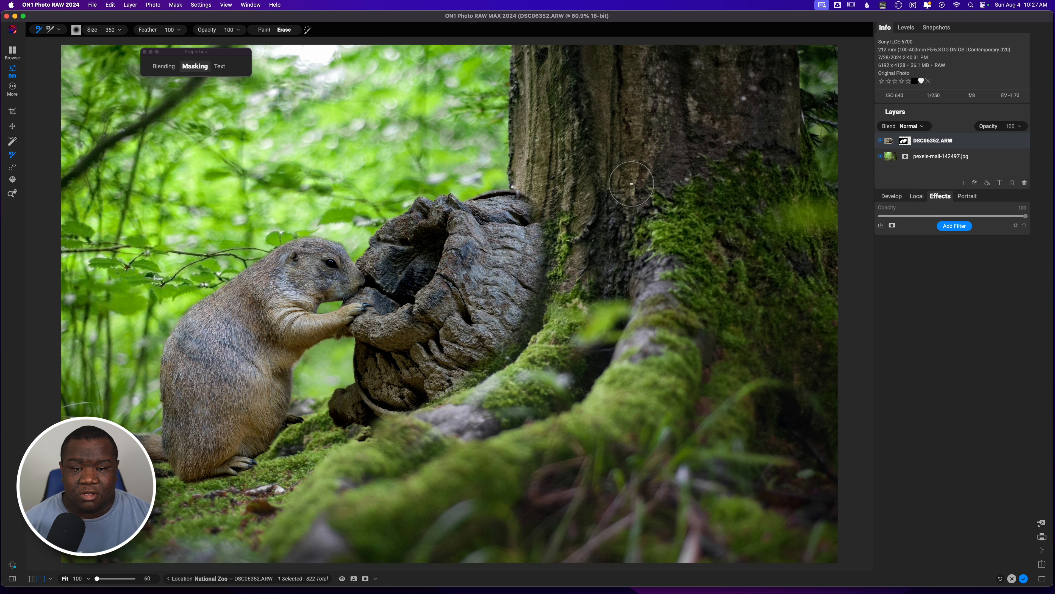
Reduce the masking brush to about size 70 or smaller and erase the leftover band along the stump's upper edge.
key("bracketleft")
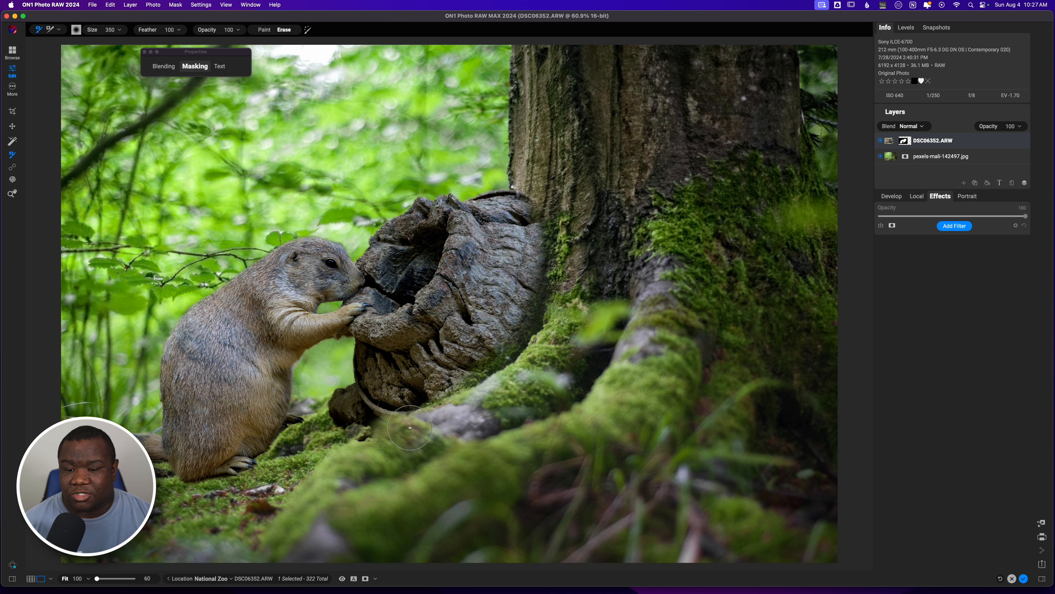
key("bracketleft")
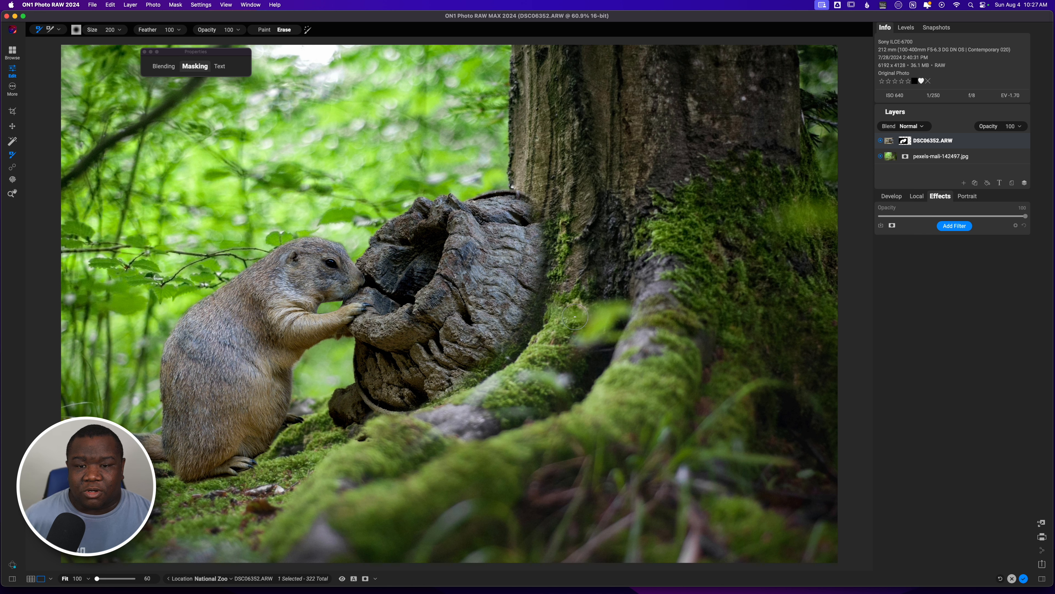
key("bracketleft")
key("bracketleft")
key("bracketleft")
key("bracketleft")
key("bracketleft")
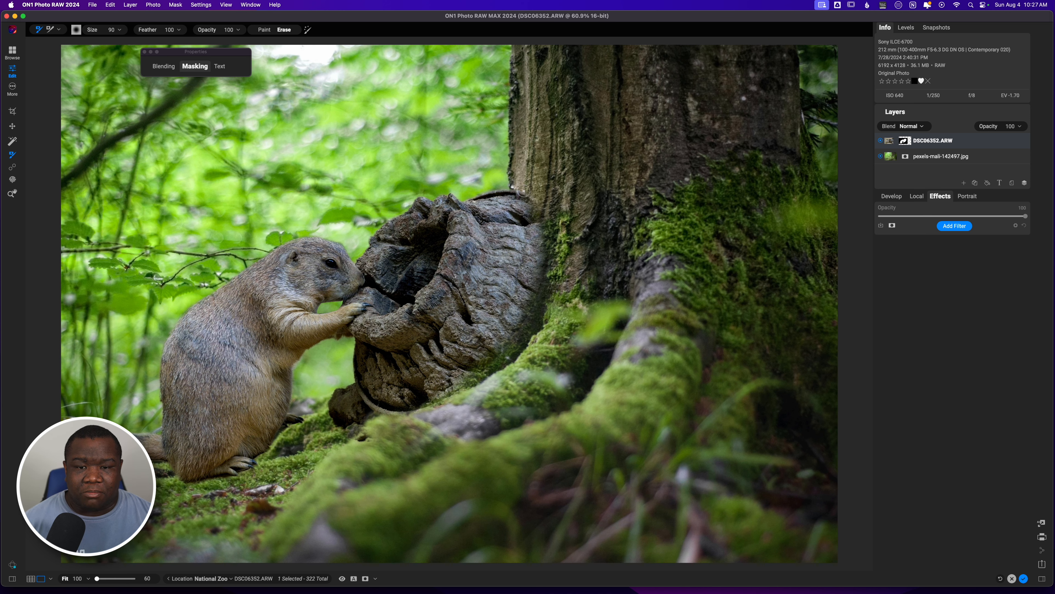
key("super+equal")
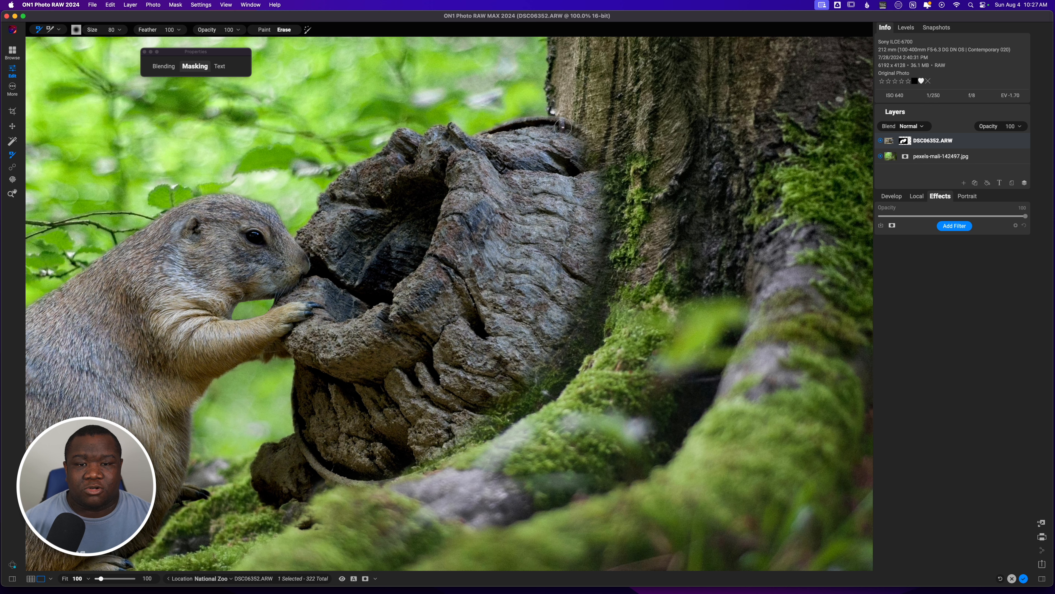
key("bracketleft")
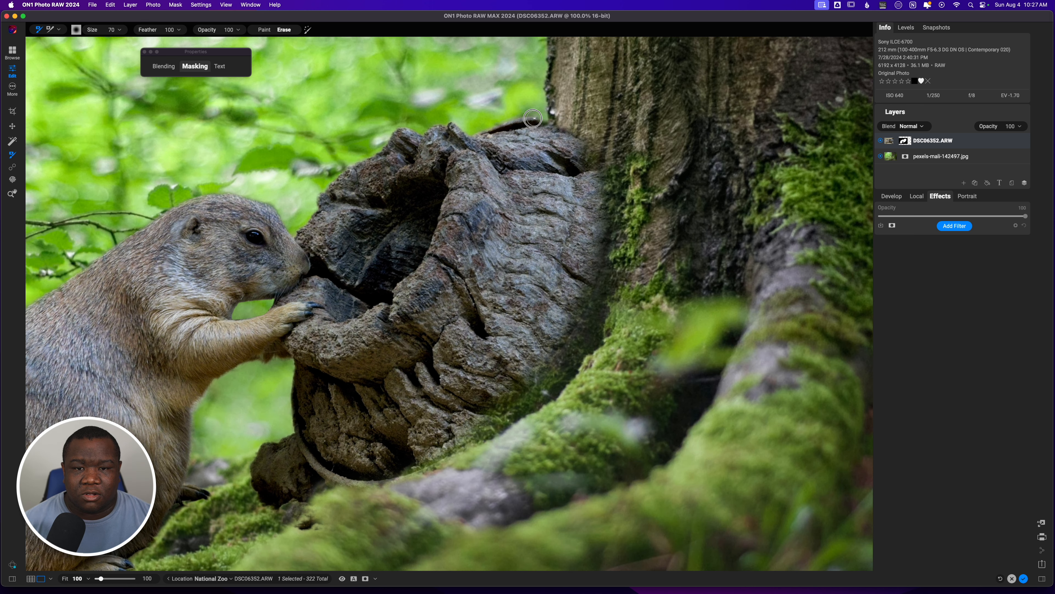
left_click_drag(533, 119, 486, 125)
key("[")
left_click_drag(539, 121, 483, 128)
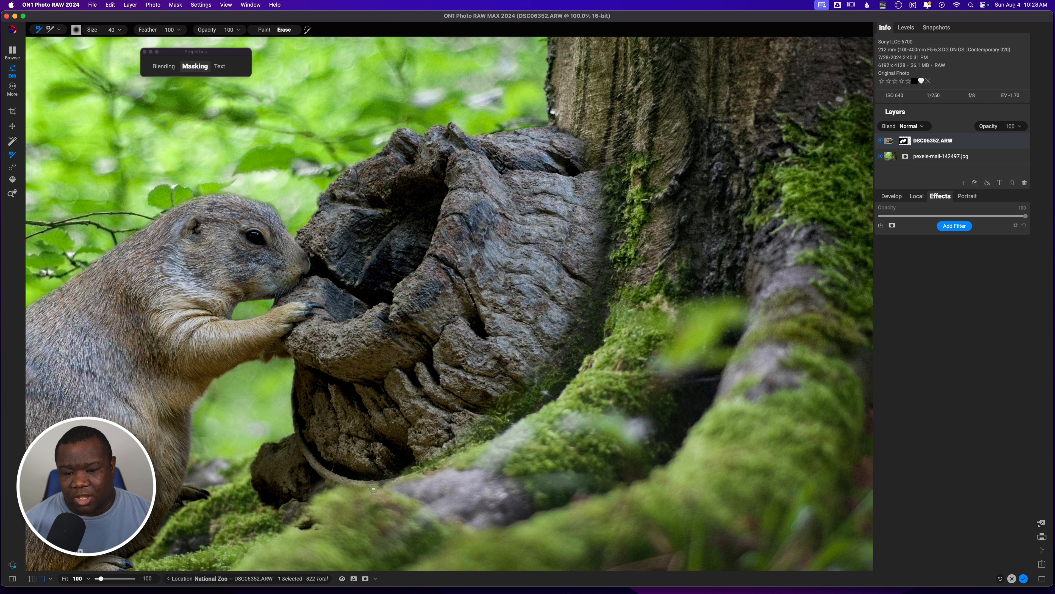
Erase the leftover band along the stump's base, undoing the final stroke beside the small rock.
mouse_move(442, 472)
left_mouse_down()
mouse_move(379, 483)
mouse_move(307, 472)
left_mouse_up()
key("[")
key("[")
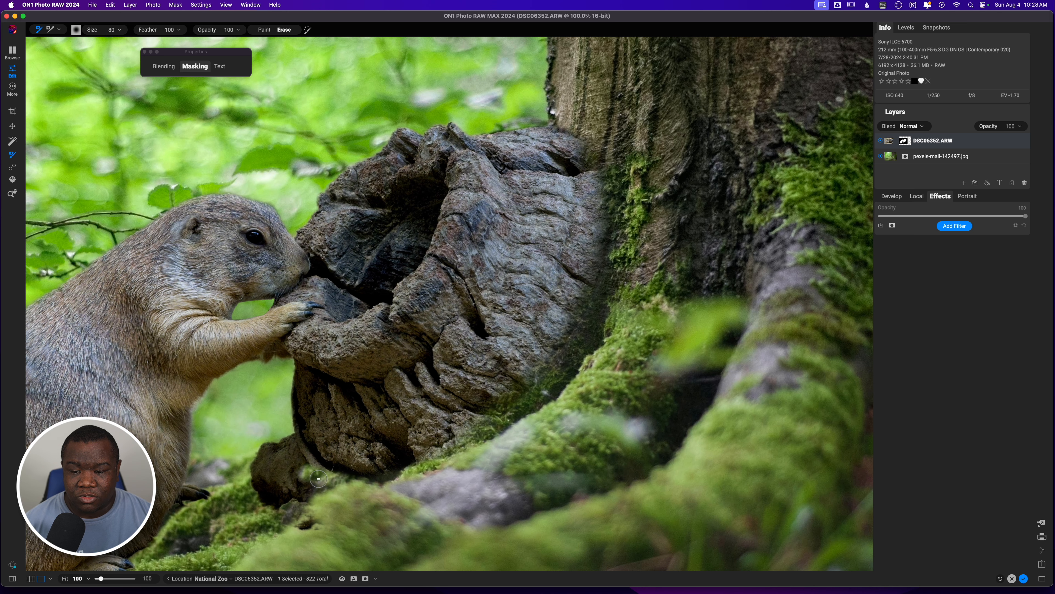
left_click_drag(311, 459, 296, 434)
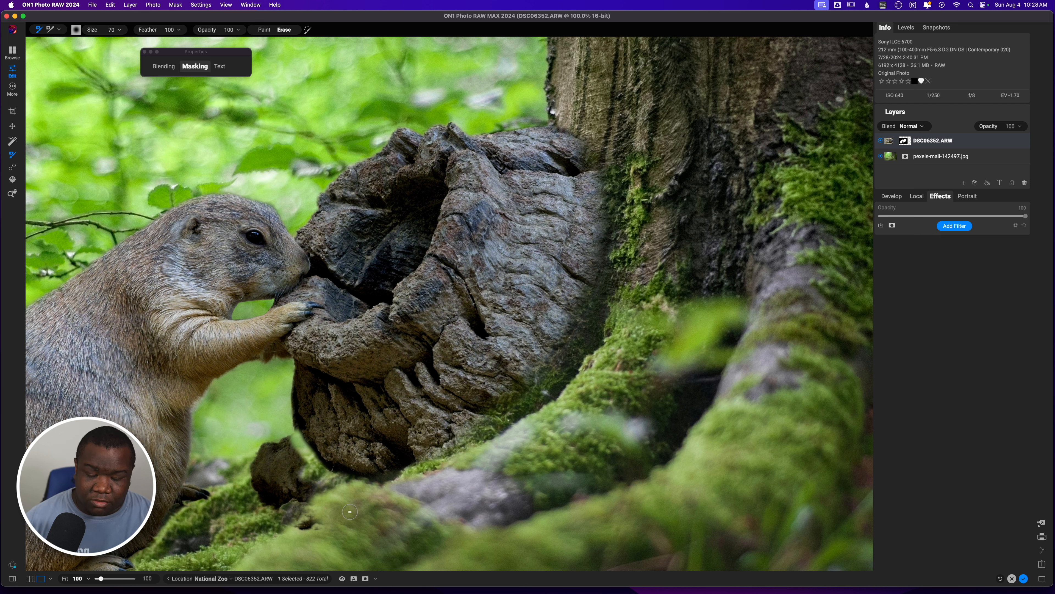
key("super+z")
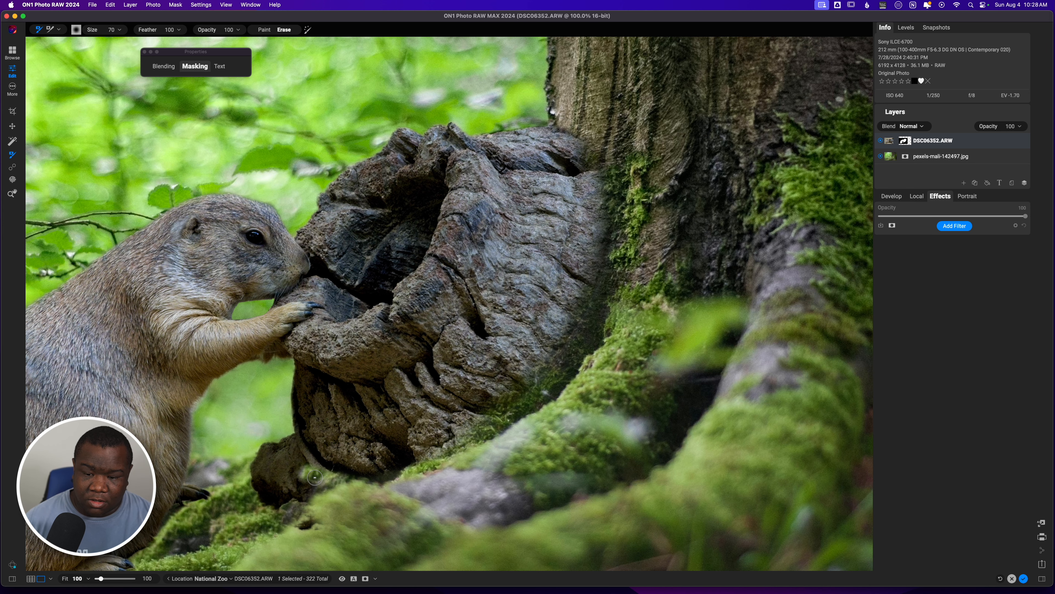
Switch the masking brush on the DSC06352.ARW mask to Paint mode and set its size to 80.
key("x")
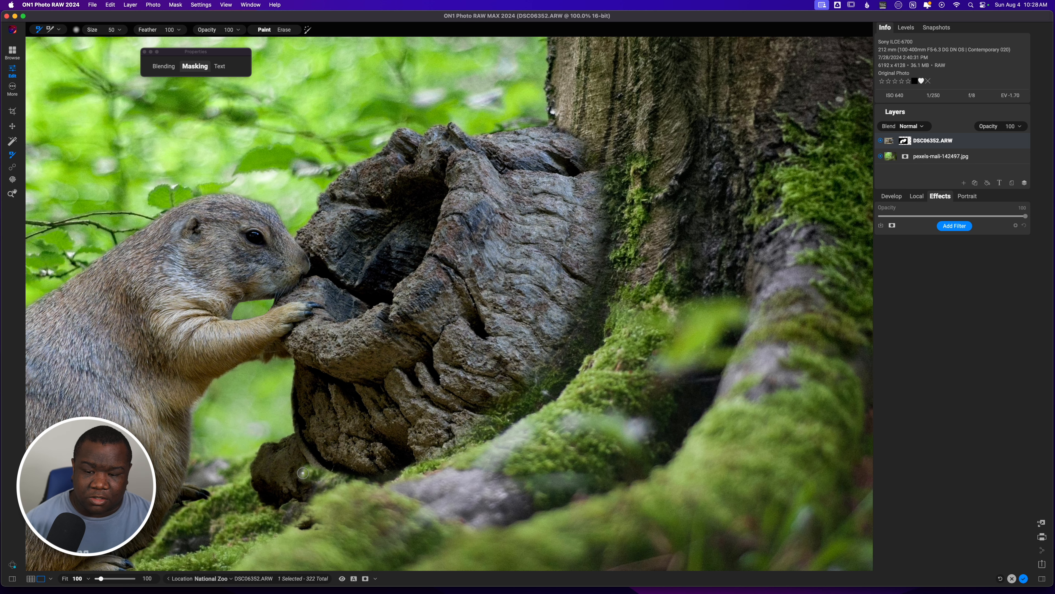
key("bracketright")
key("bracketright")
key("bracketright")
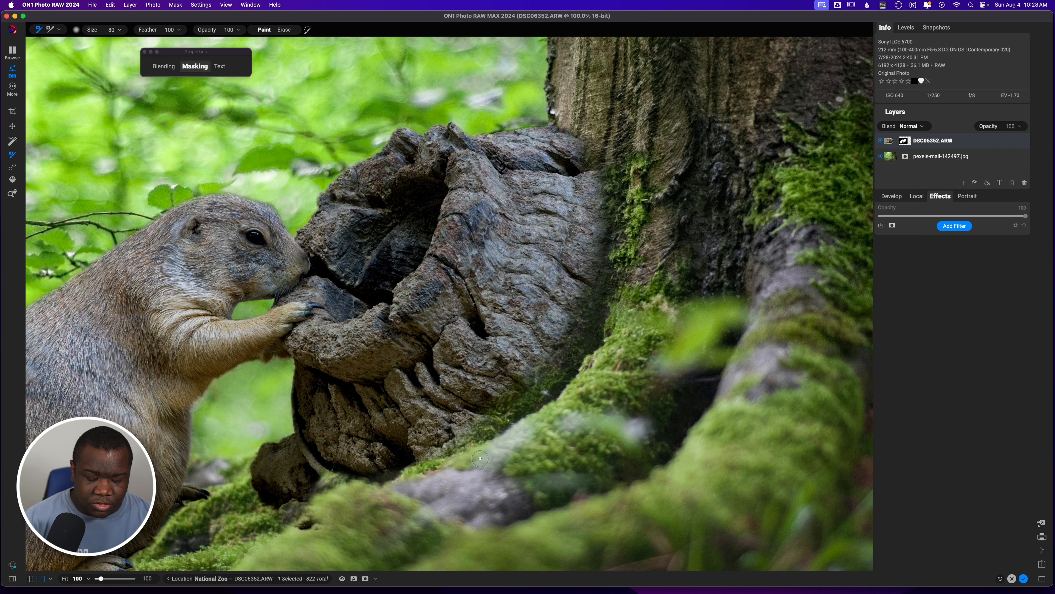
key("super+0")
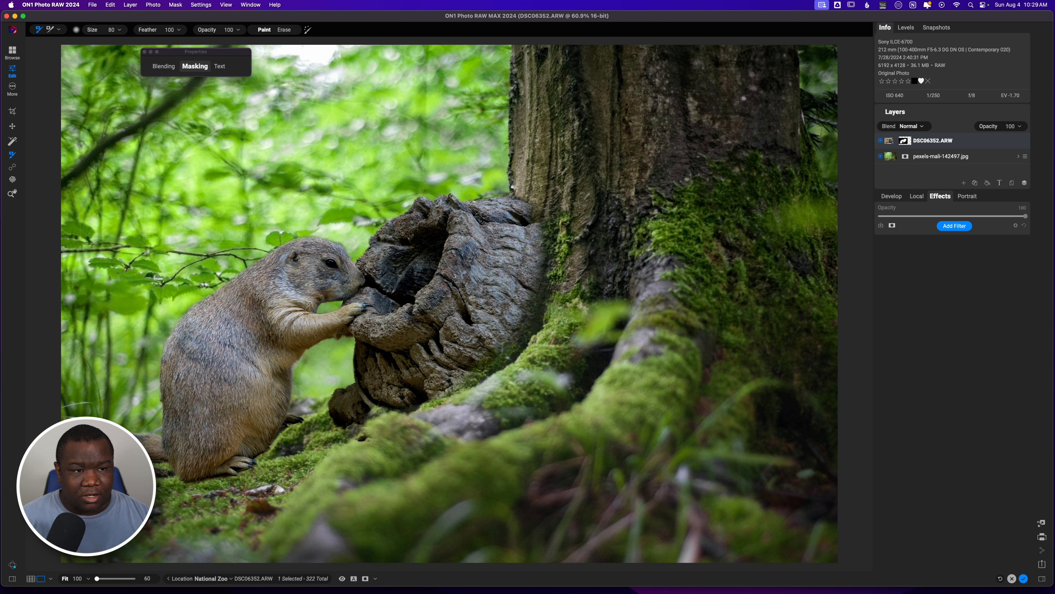
Add a Lens Blur filter to the pexels-mali-142497.jpg background layer.
left_click(981, 160)
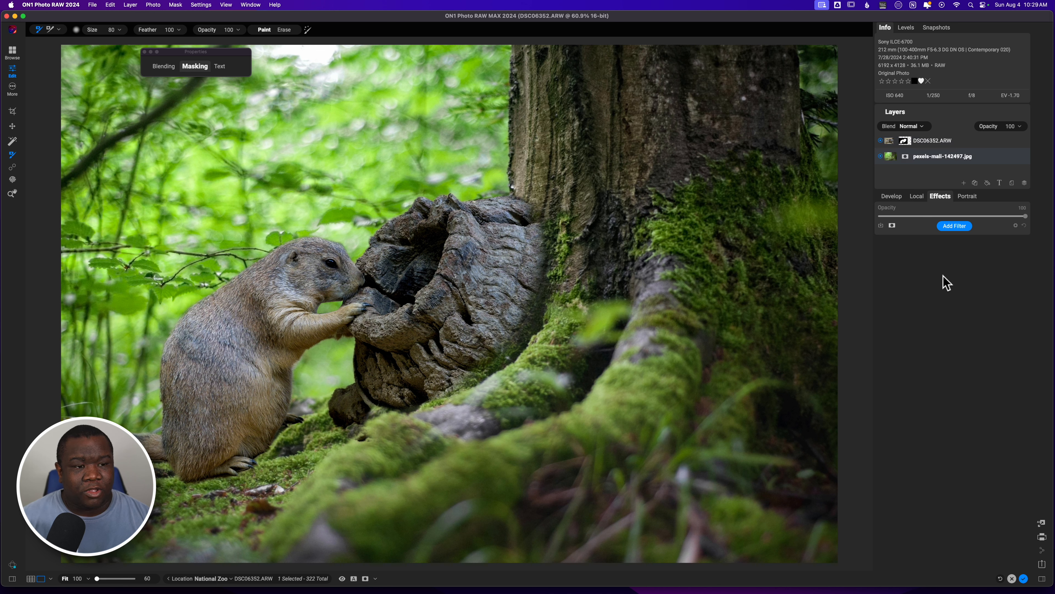
left_click(951, 227)
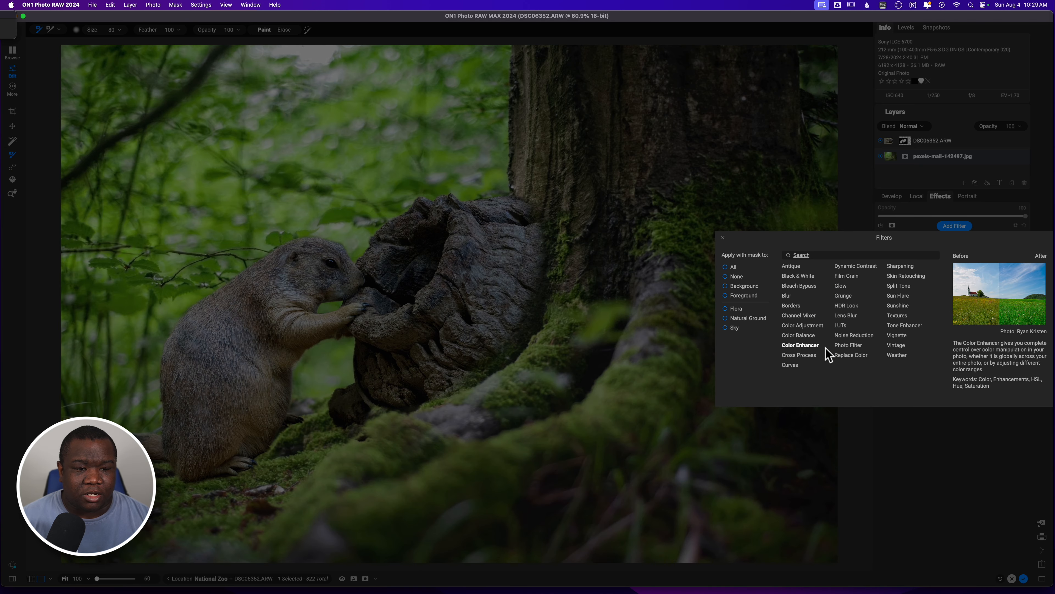
left_click(846, 316)
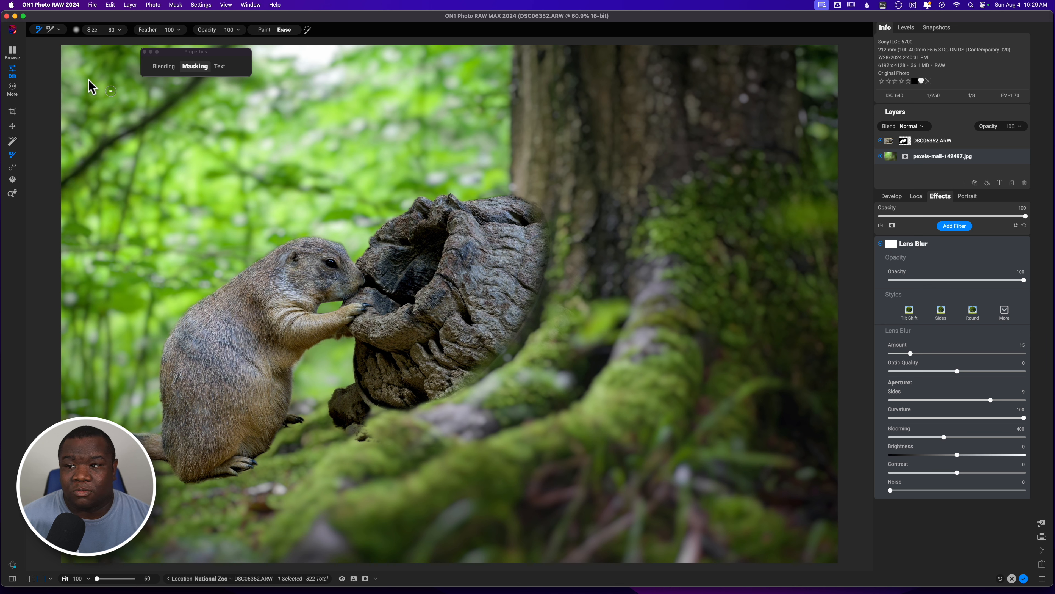
Mask the Lens Blur with a Reflected Gradient centred on the stump and tilt it along the slope of the ground.
left_click(59, 29)
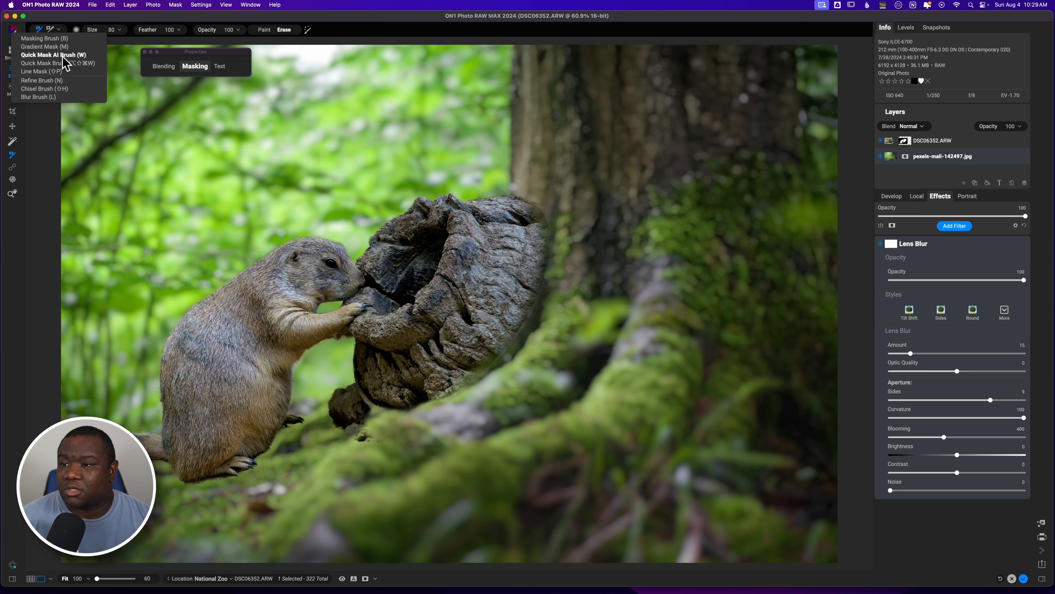
left_click(59, 48)
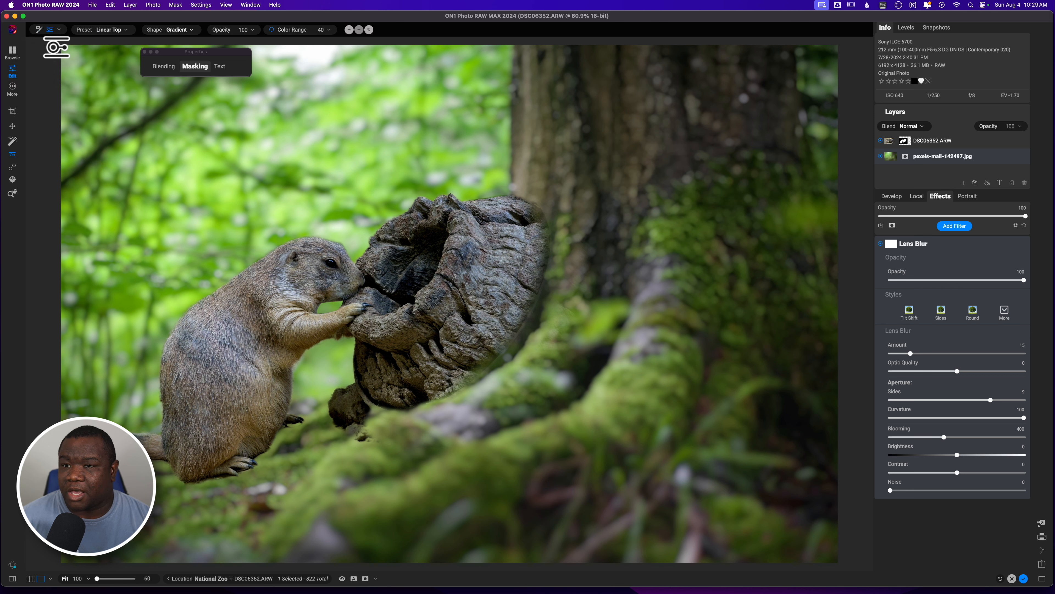
left_click(176, 30)
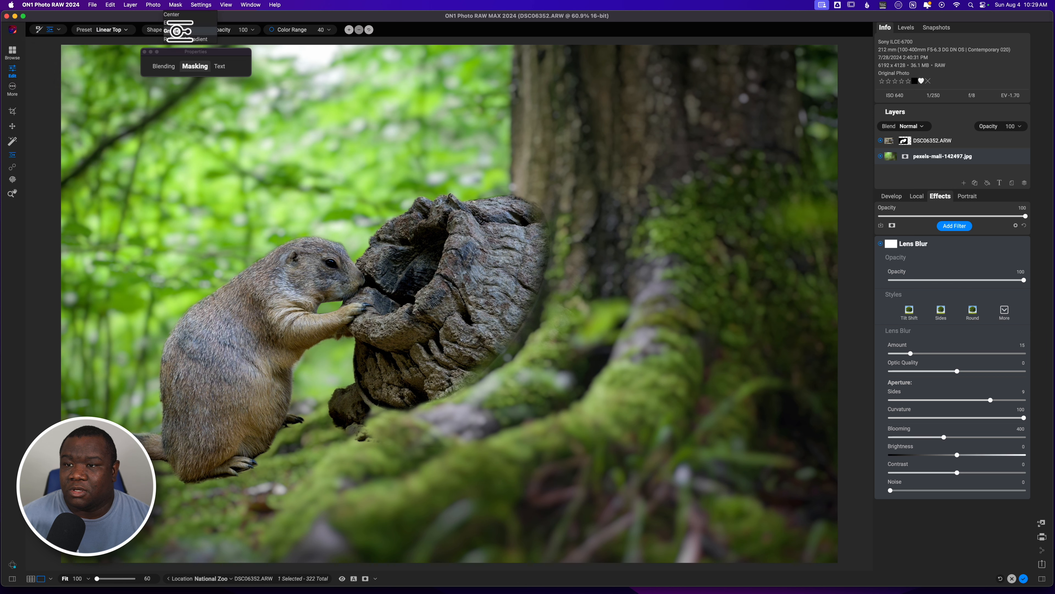
left_click(195, 39)
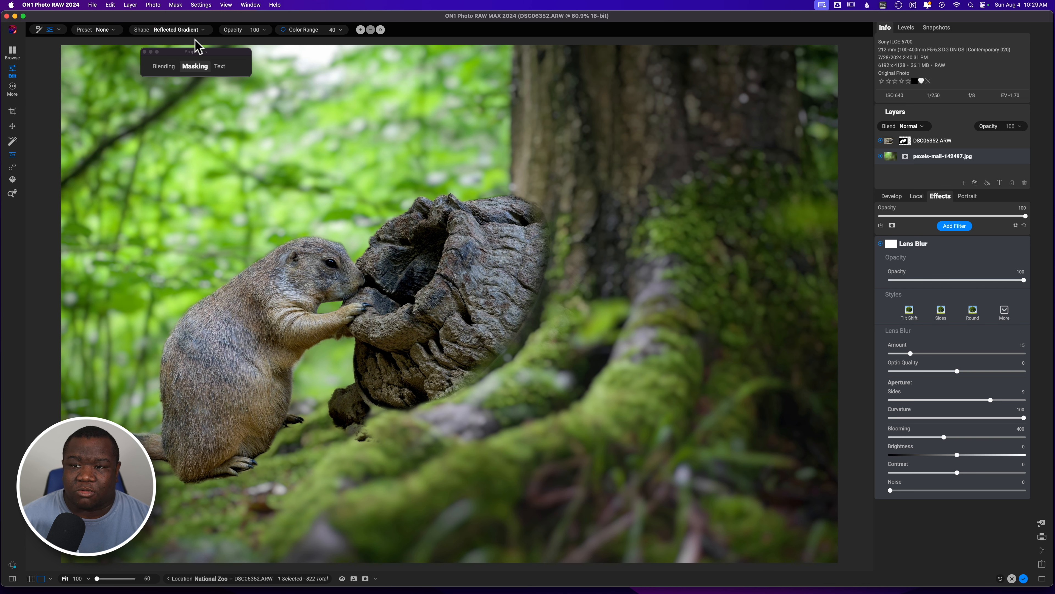
left_click(473, 292)
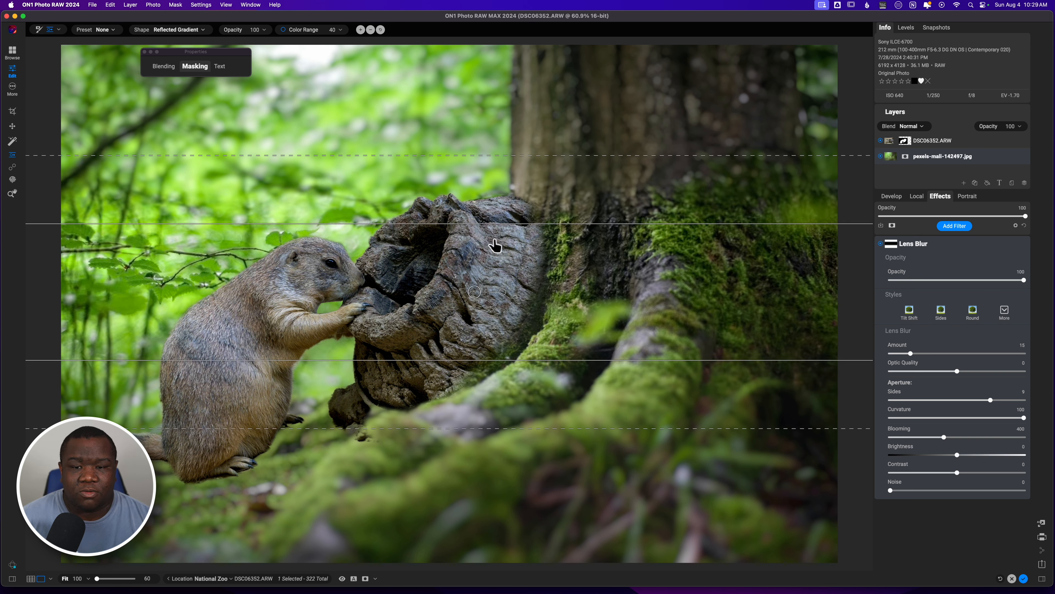
left_click_drag(502, 292, 503, 285)
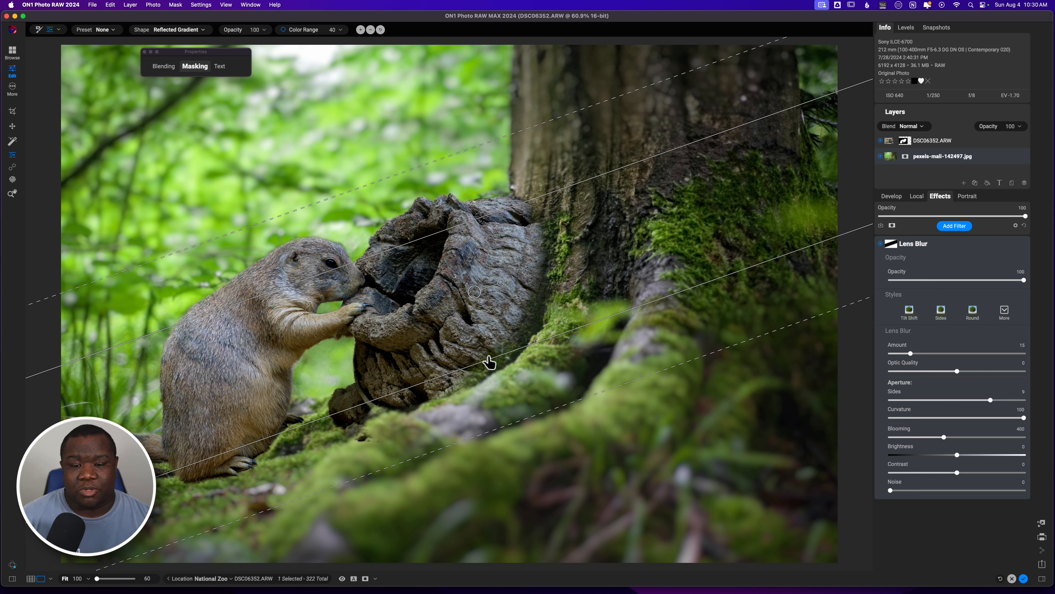
Adjust the reflected gradient's lower edge to pass beneath the stump and extend its outer feather line across the foreground roots.
left_click_drag(488, 358, 507, 430)
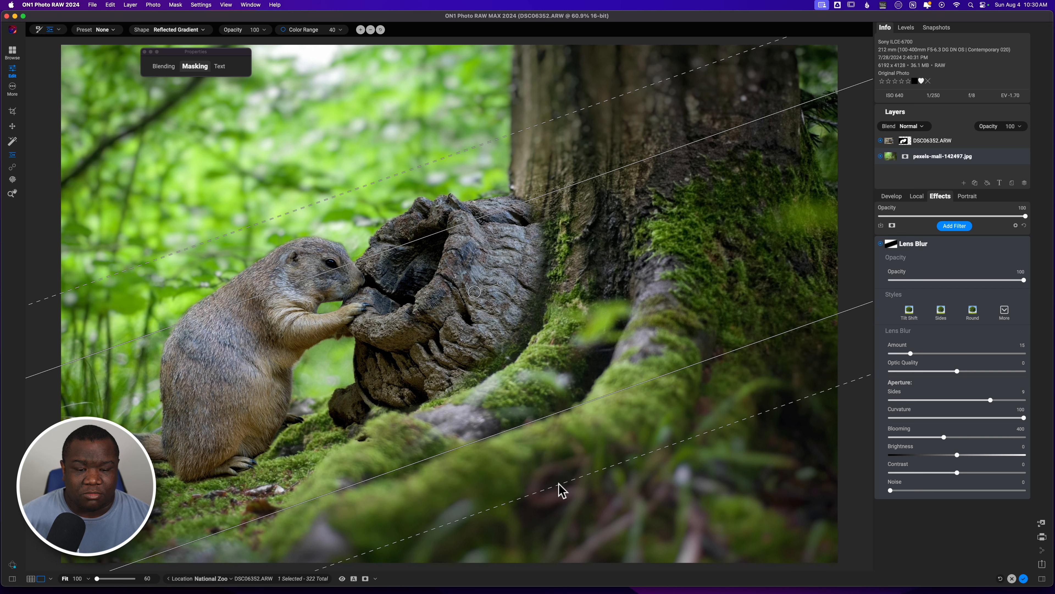
left_click_drag(560, 488, 575, 529)
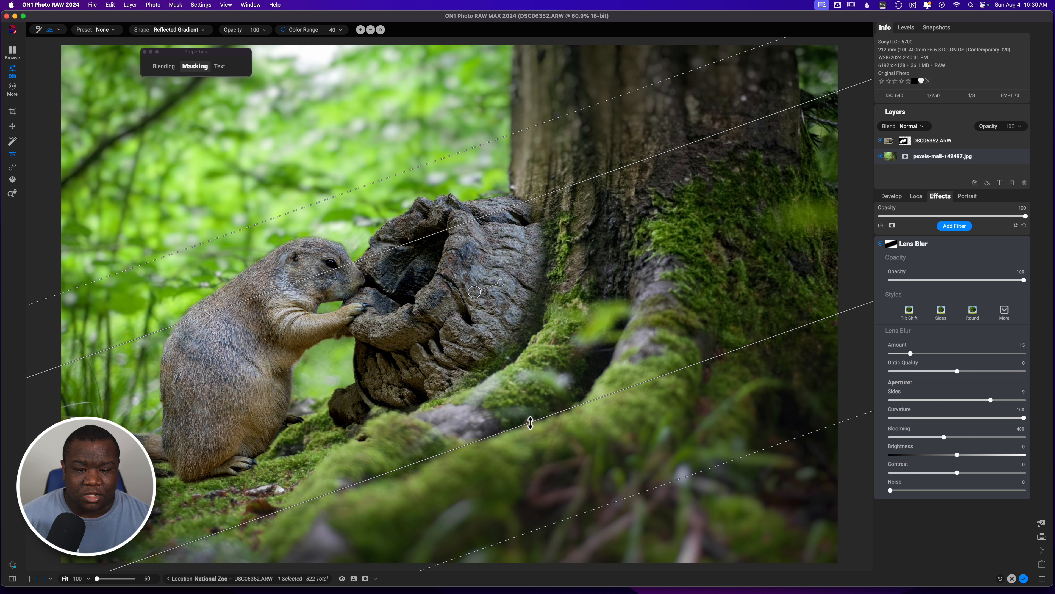
left_click_drag(530, 422, 514, 371)
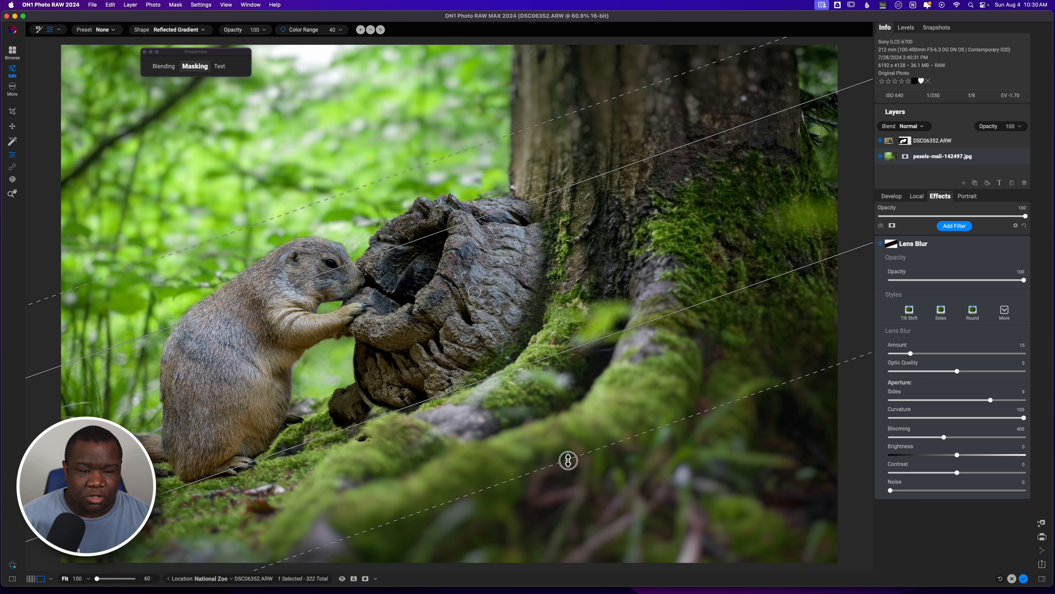
left_click_drag(568, 460, 576, 486)
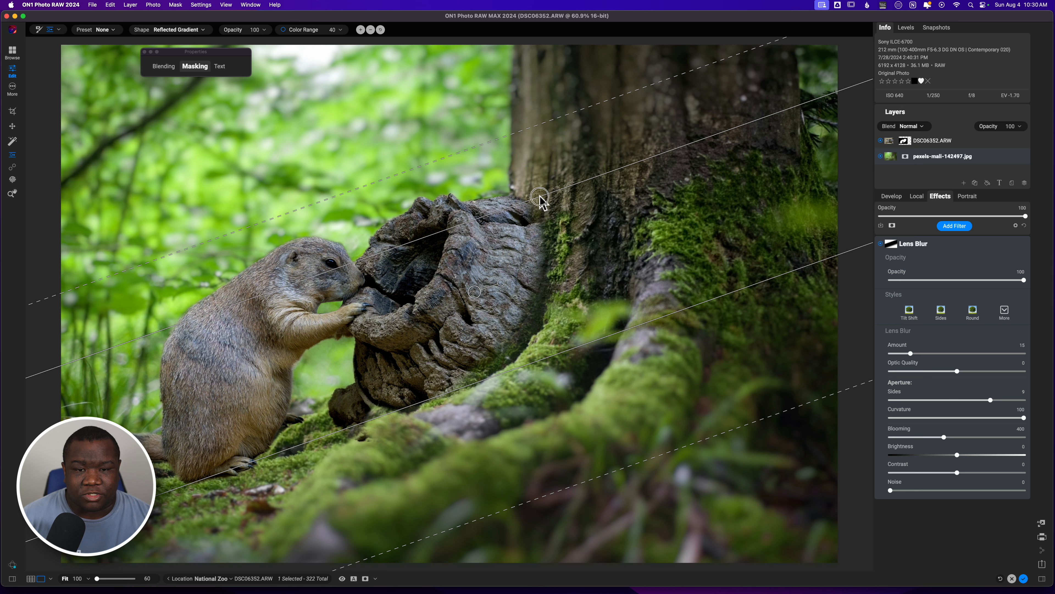
Raise the reflected gradient's upper edge above the prairie dog's head and tilt the gradient more steeply.
left_click_drag(540, 195, 520, 165)
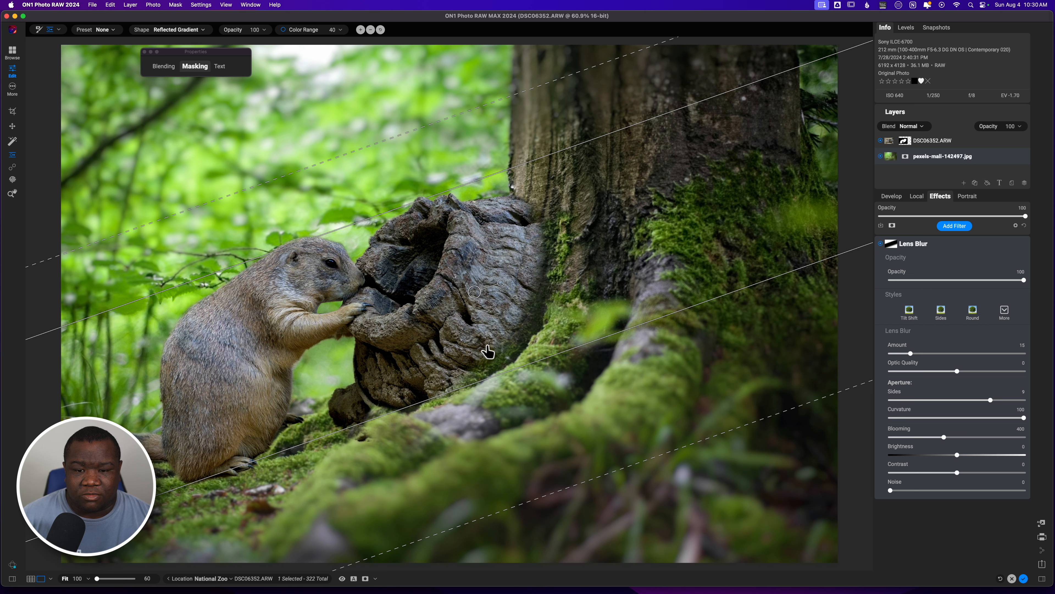
left_click_drag(499, 287, 499, 285)
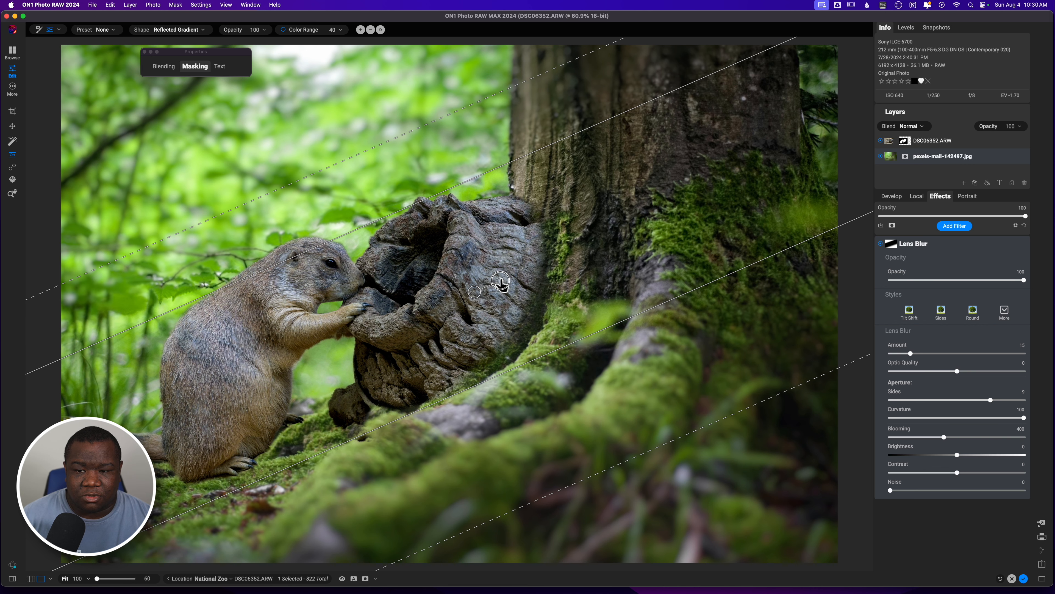
left_click_drag(426, 199, 418, 174)
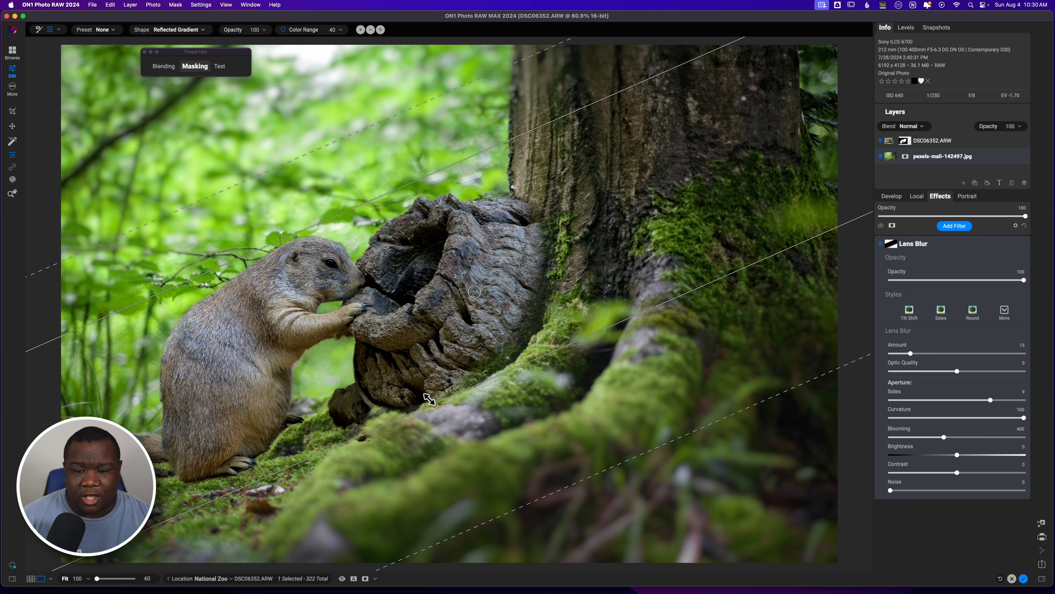
Pull the gradient's lower lines up closer to the stump and widen its upper feather into the foliage.
left_click_drag(431, 402, 431, 387)
left_click_drag(523, 491, 518, 450)
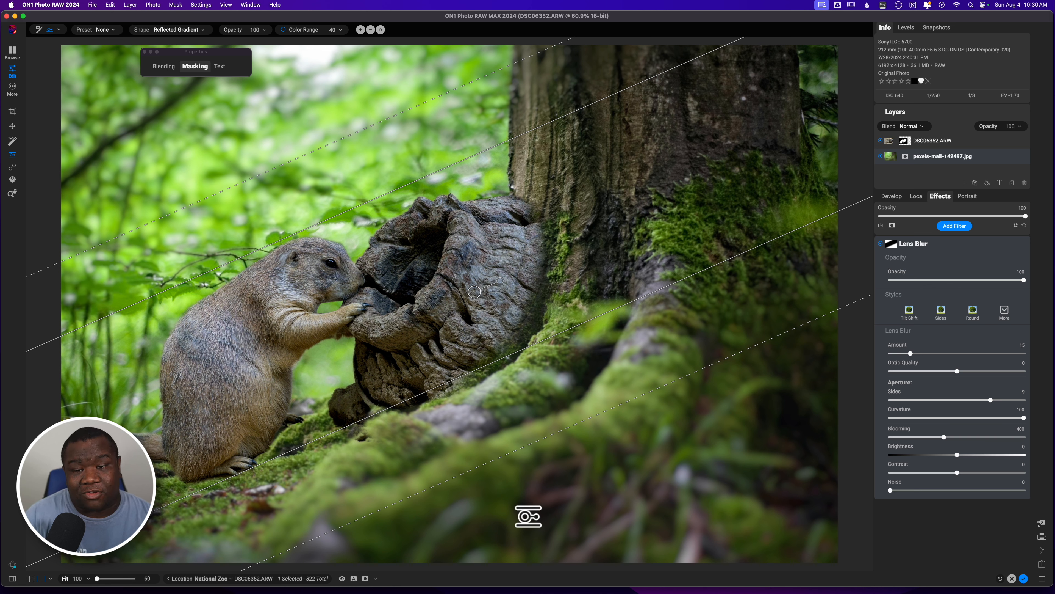
left_click_drag(379, 199, 379, 198)
left_click_drag(340, 145, 329, 125)
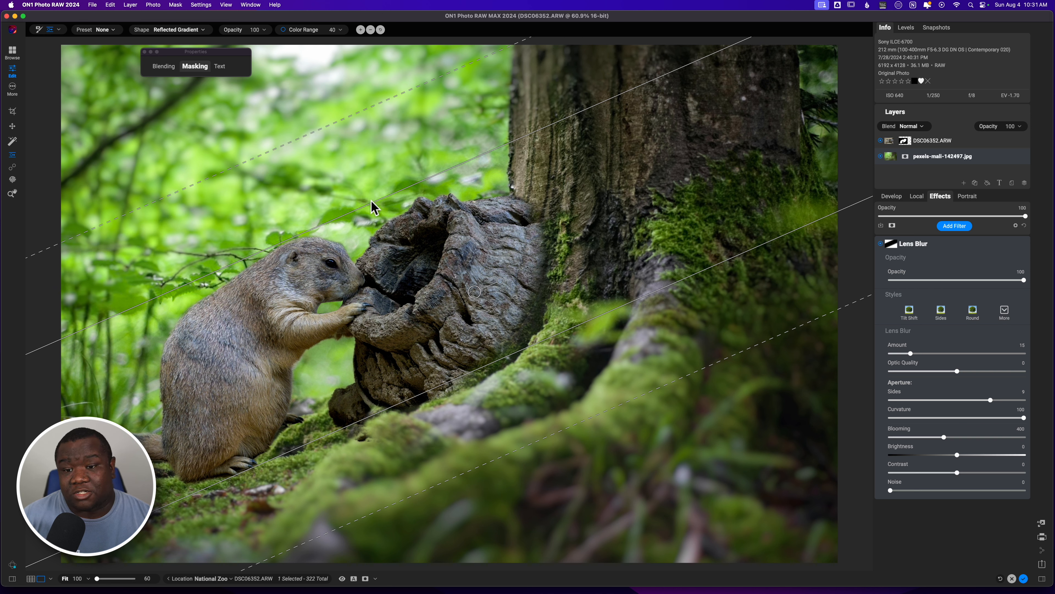
left_click_drag(373, 202, 374, 204)
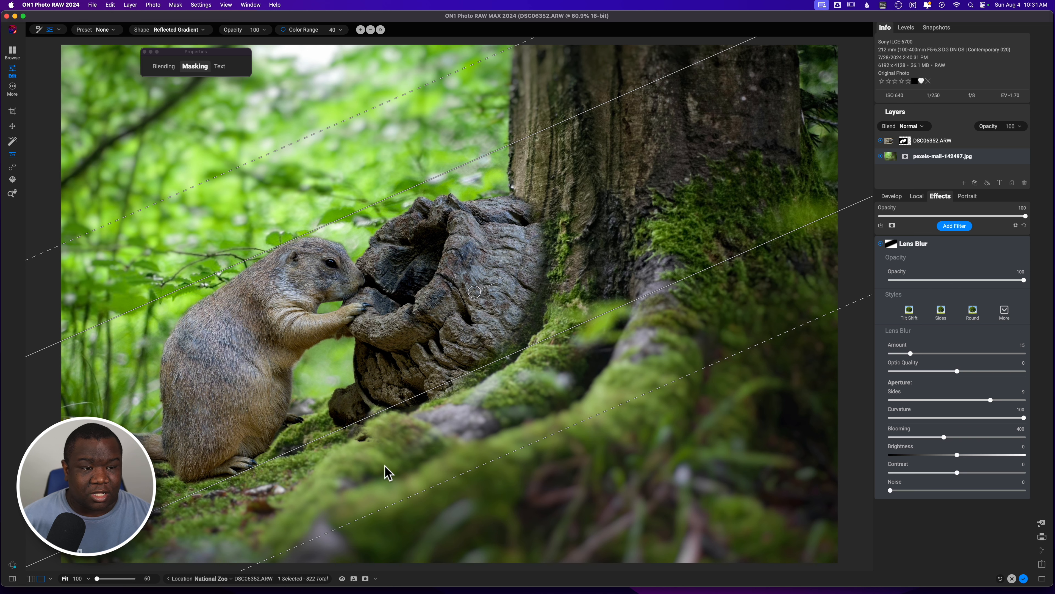
Set the Lens Blur Amount to 12, Optic Quality to -7 and Blooming to 372, lower Brightness slightly, and collapse the filter.
left_click_drag(910, 353, 947, 371)
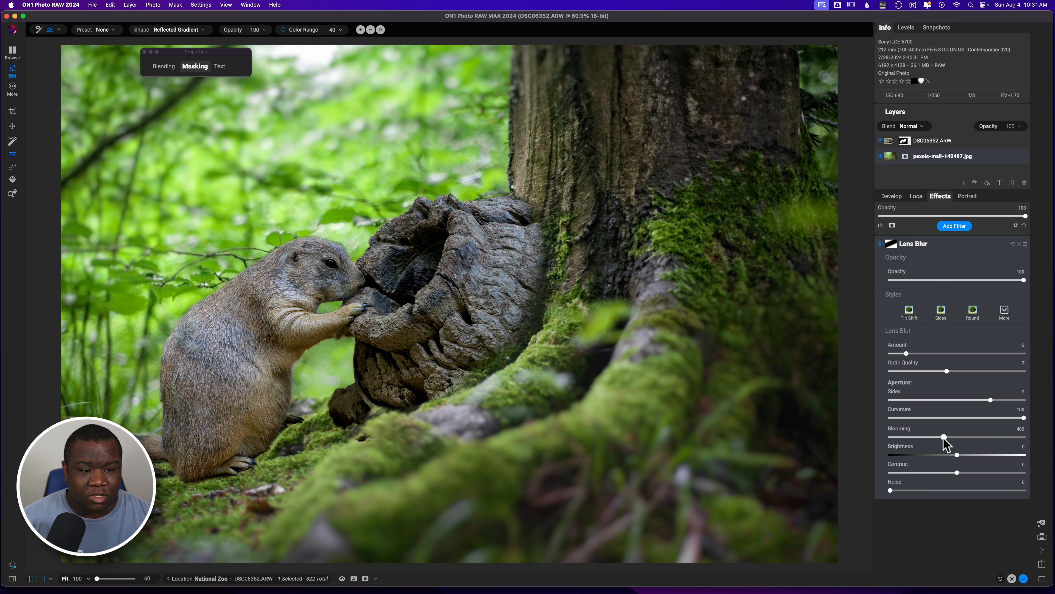
mouse_move(944, 437)
left_mouse_down()
mouse_move(907, 437)
mouse_move(1006, 436)
mouse_move(938, 438)
mouse_move(954, 455)
mouse_move(945, 456)
left_mouse_up()
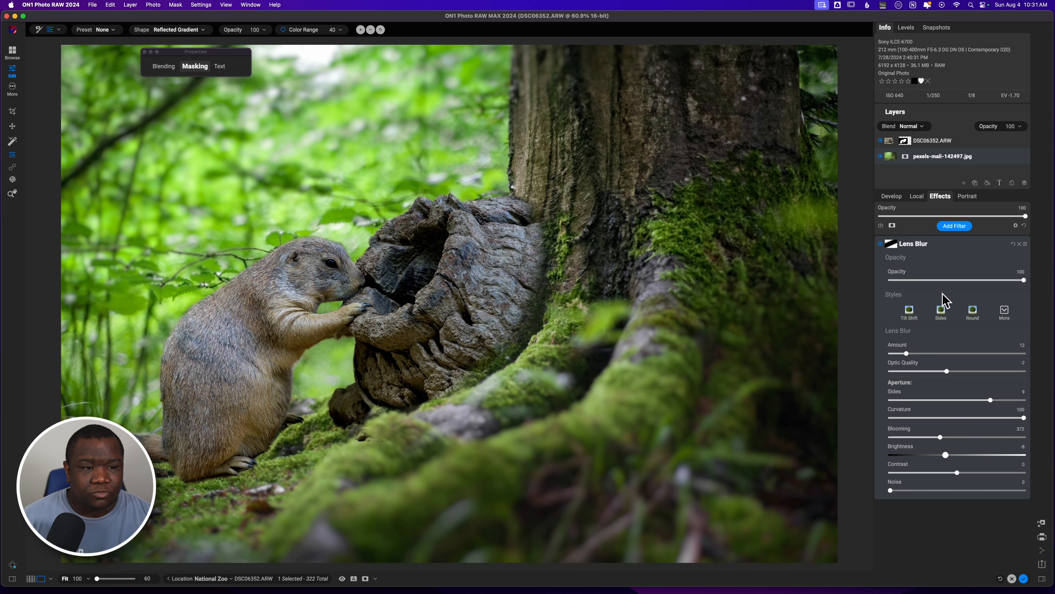
left_click(953, 251)
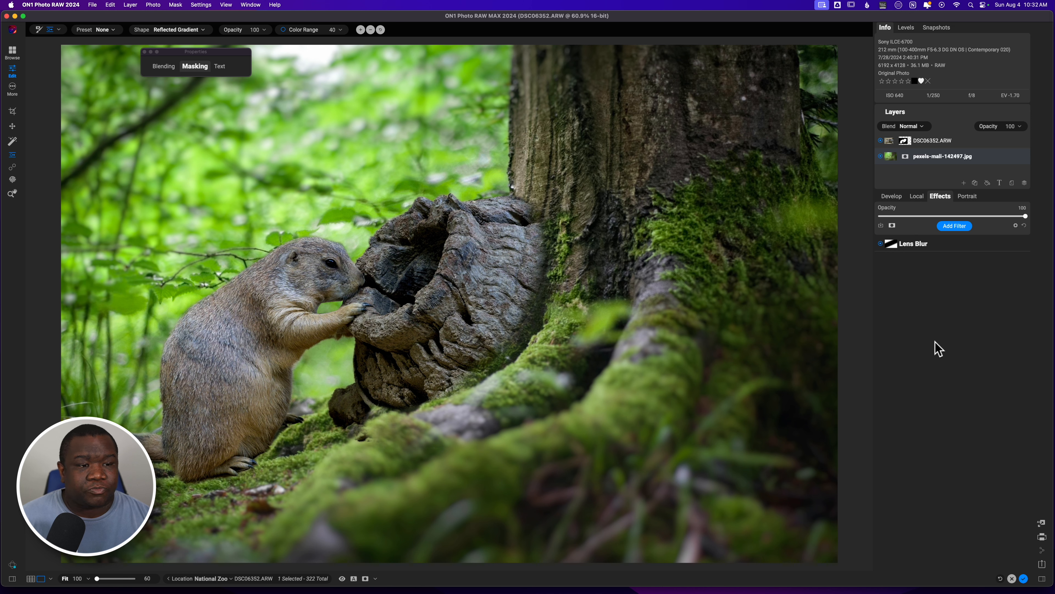
Set the Develop Exposure of the pexels-mali-142497.jpg background layer to -0.2.
left_click(892, 196)
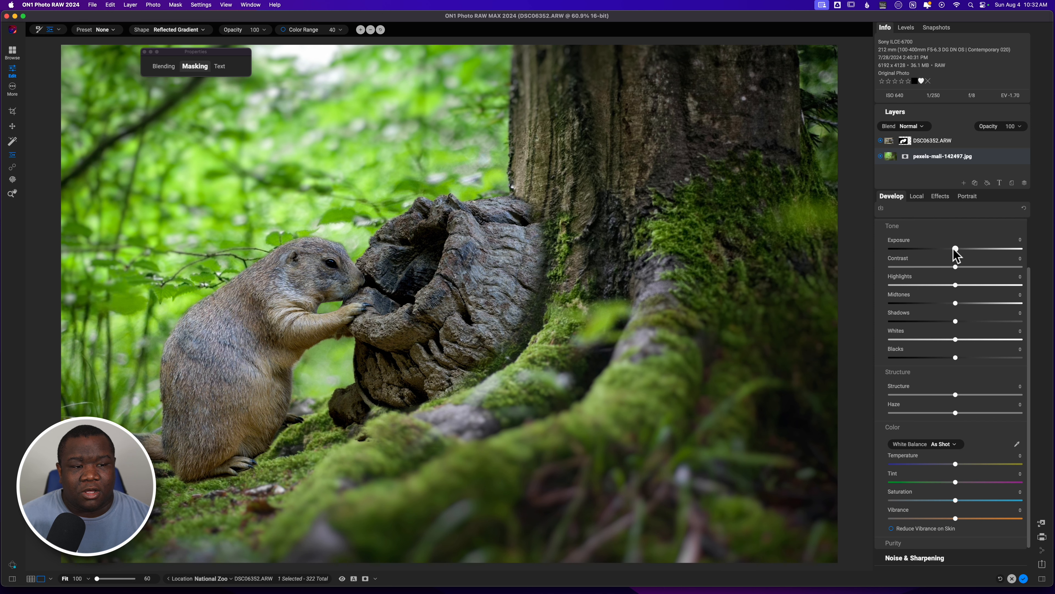
left_click_drag(953, 248, 951, 250)
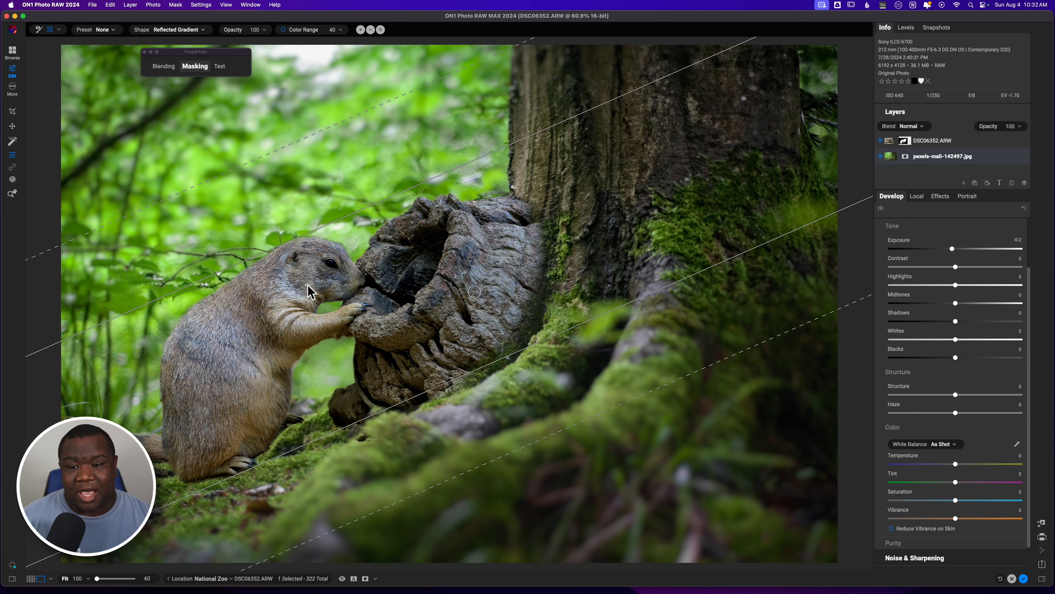
Reset the Tone & Color adjustments of the DSC06352.ARW layer.
left_click(956, 142)
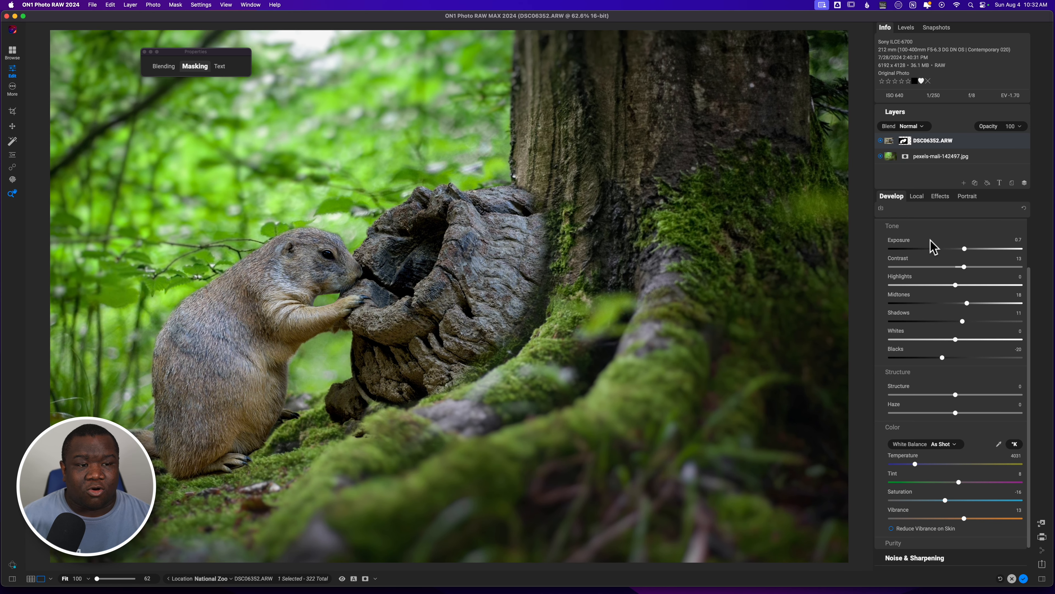
left_click_drag(1029, 400, 1027, 339)
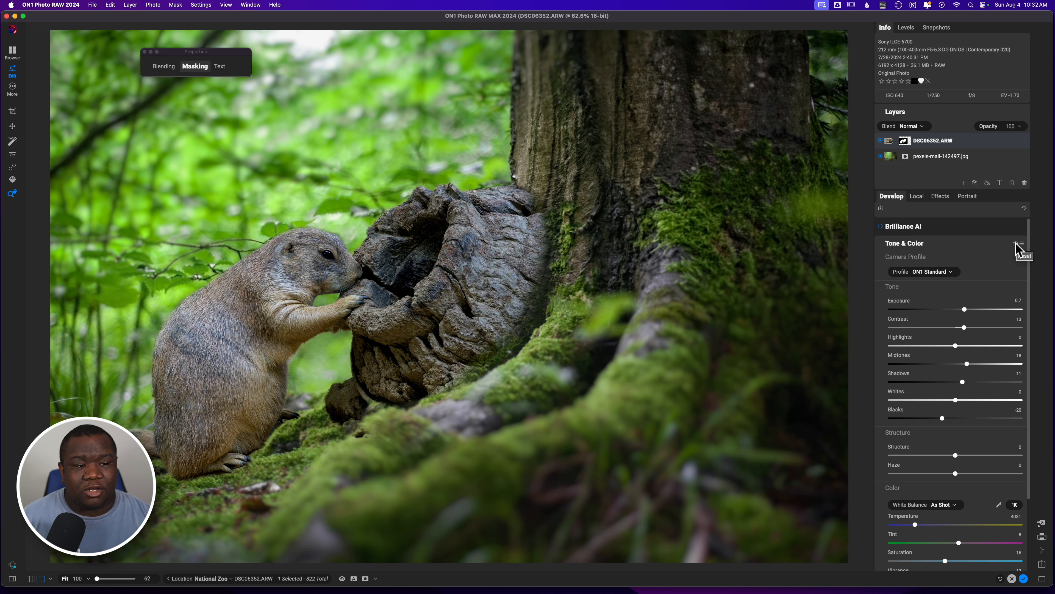
left_click(1015, 243)
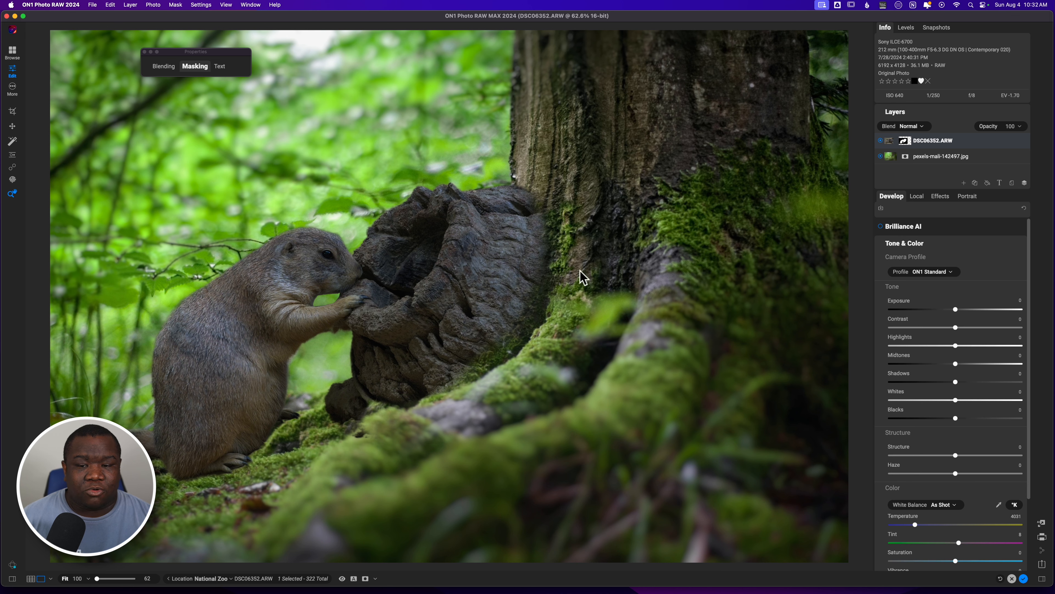
Set the DSC06352.ARW layer's Exposure to 0.35, Midtones to 14, Blacks to -11, Shadows to 16 and Whites to 8.
left_click_drag(955, 309, 960, 309)
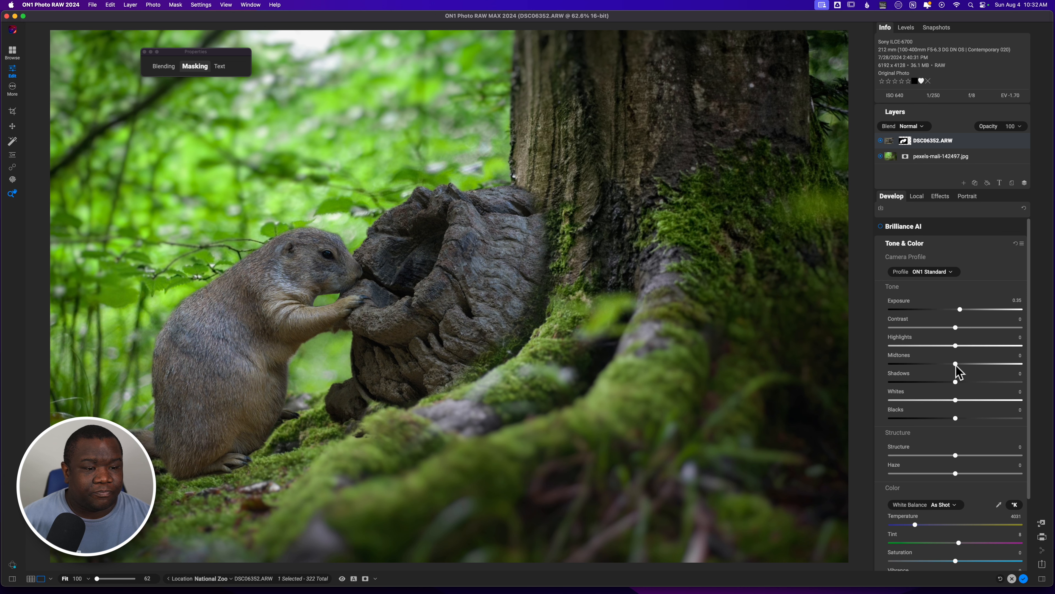
left_click_drag(956, 365, 964, 364)
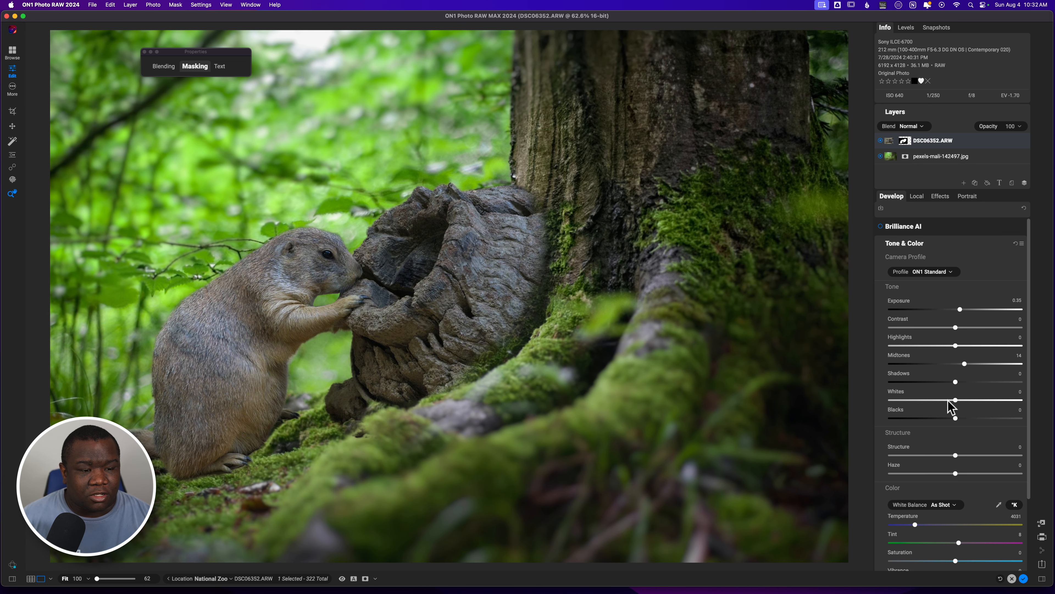
left_click_drag(955, 419, 947, 417)
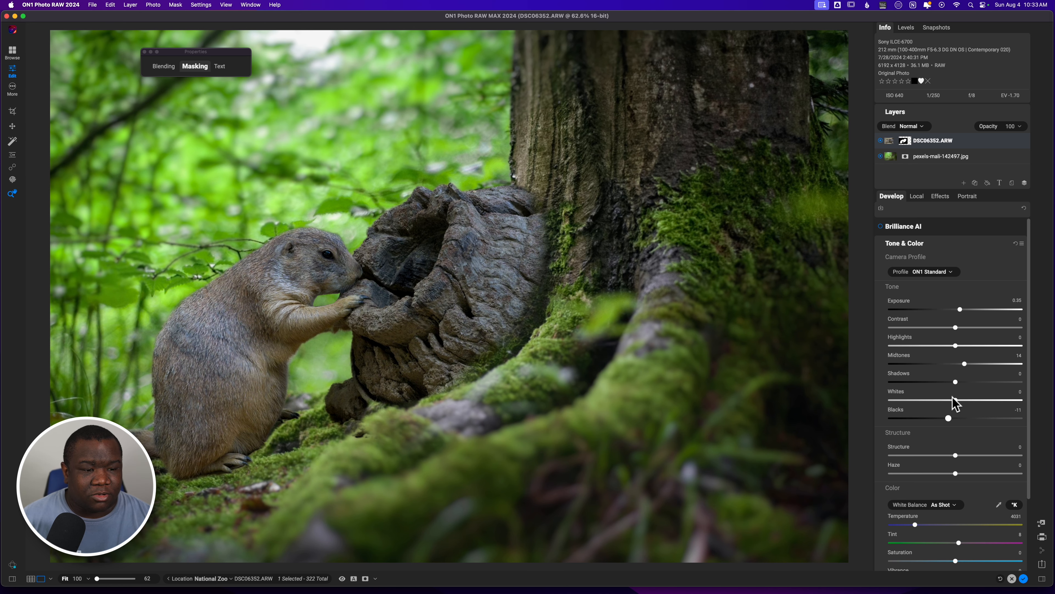
left_click_drag(955, 381, 965, 382)
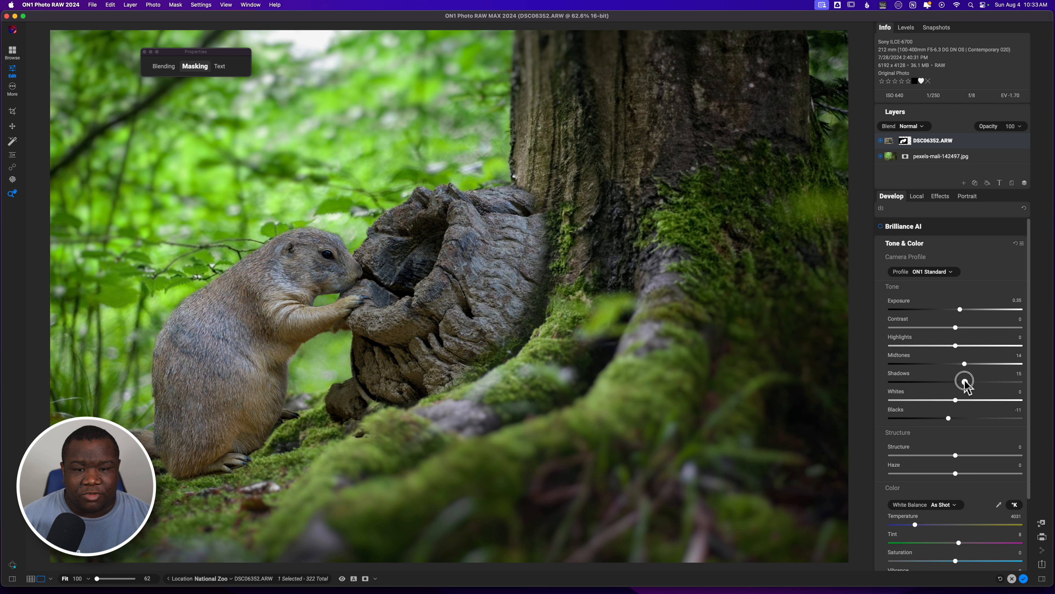
left_click_drag(965, 381, 961, 400)
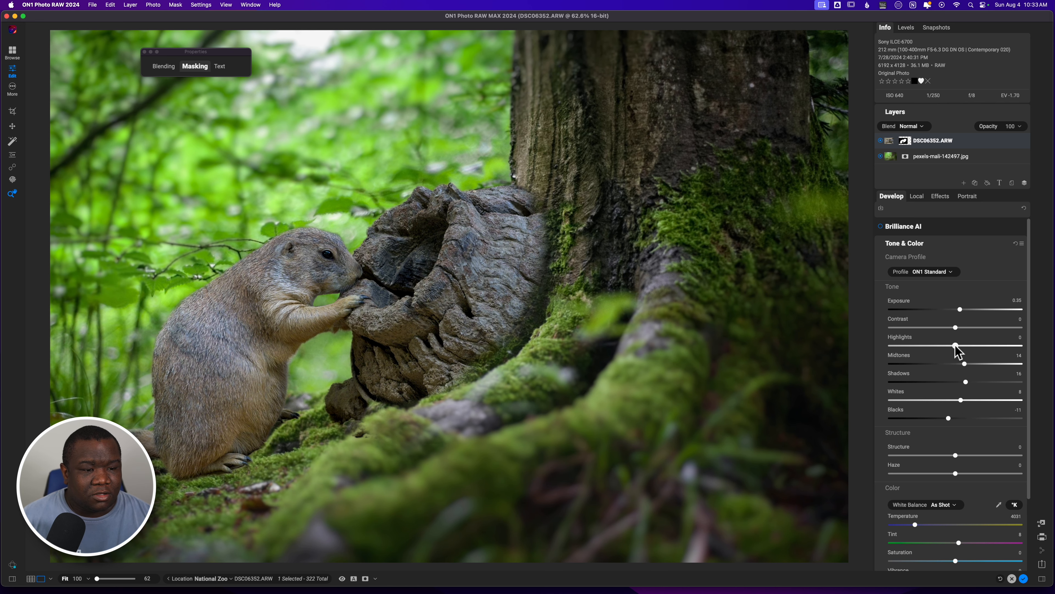
Set the DSC06352.ARW layer's Contrast to 12 and Highlights to -8, and collapse the Tone & Color settings.
left_click_drag(955, 345, 963, 327)
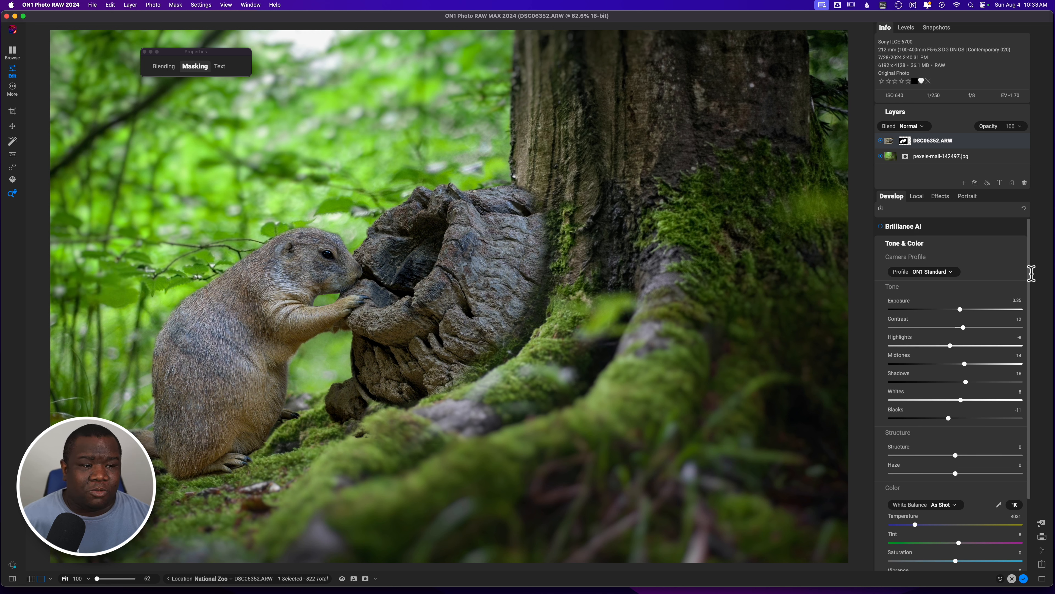
left_click(952, 246)
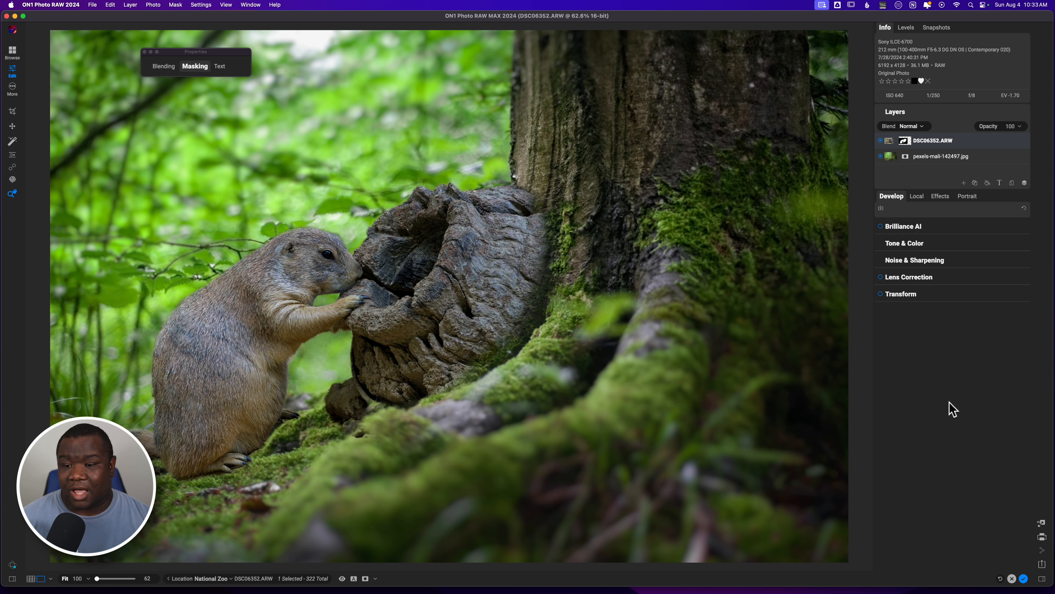
Add a local adjustment with Exposure -1 to the pexels-mali-142497.jpg layer and paint a shadow on the ground beneath the prairie dog.
left_click(987, 161)
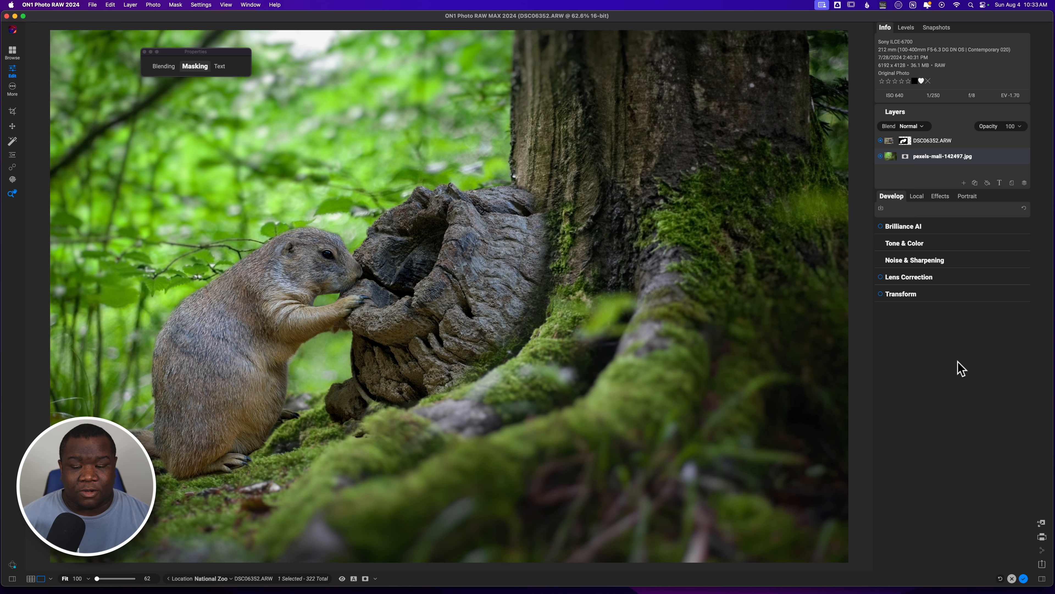
left_click(917, 196)
left_click(944, 210)
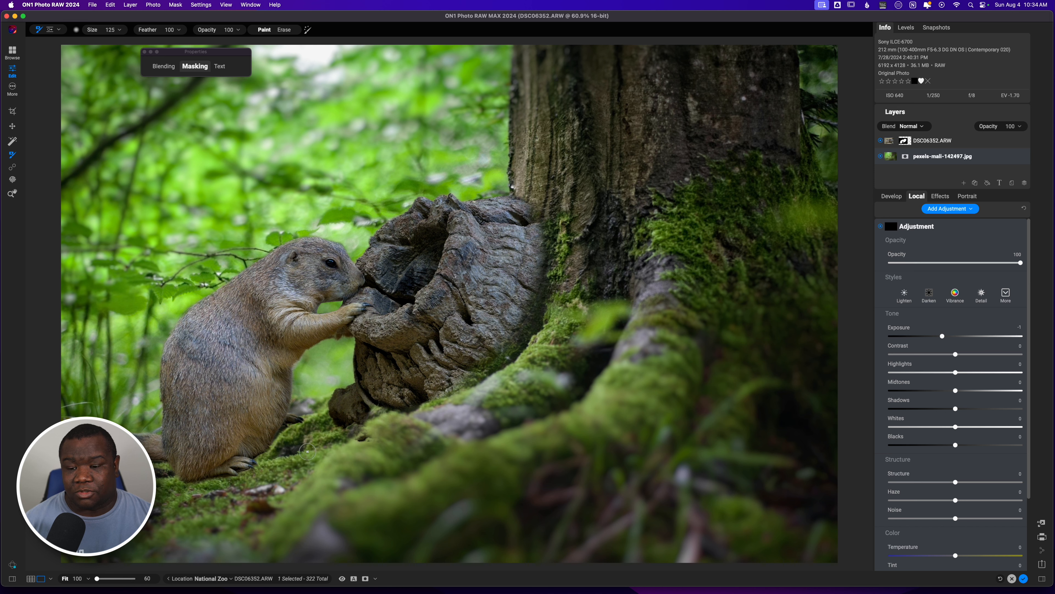
key("bracketright")
key("bracketright")
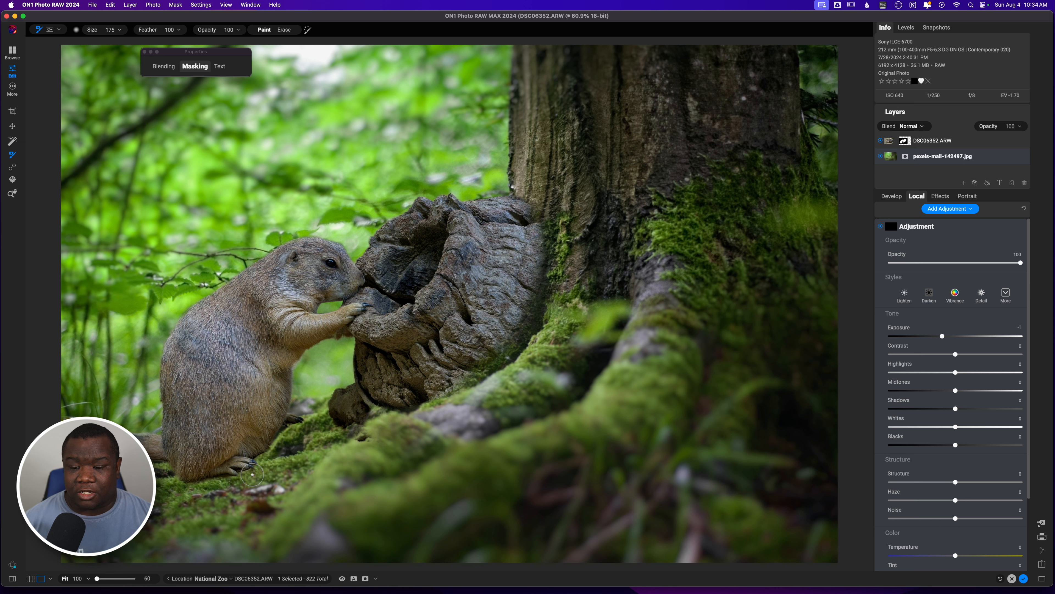
key("bracketleft")
key("bracketleft")
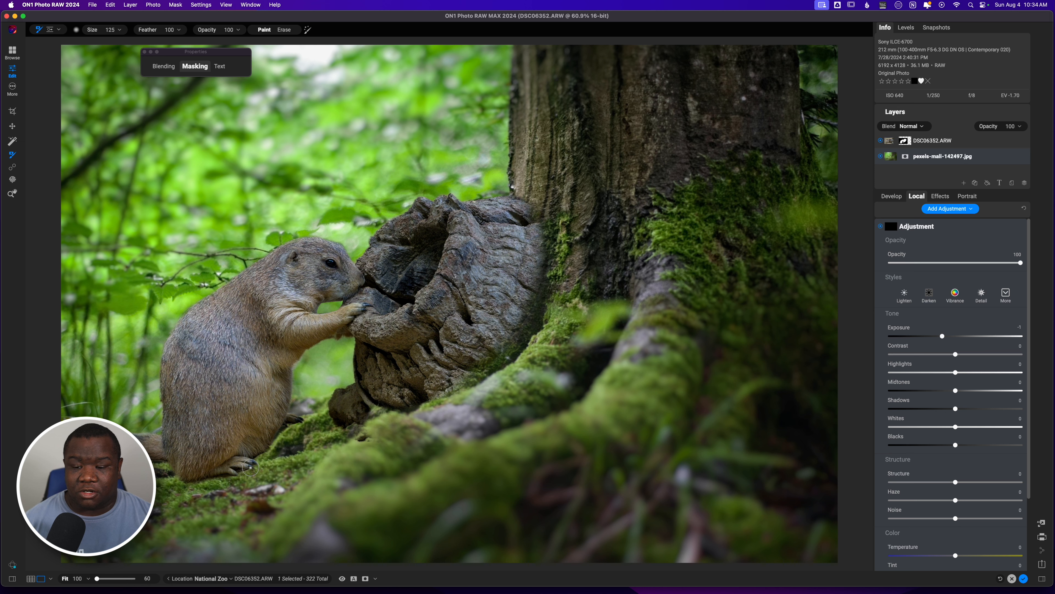
key("bracketleft")
left_click_drag(252, 468, 163, 480)
key("bracketright")
key("bracketright")
key("bracketright")
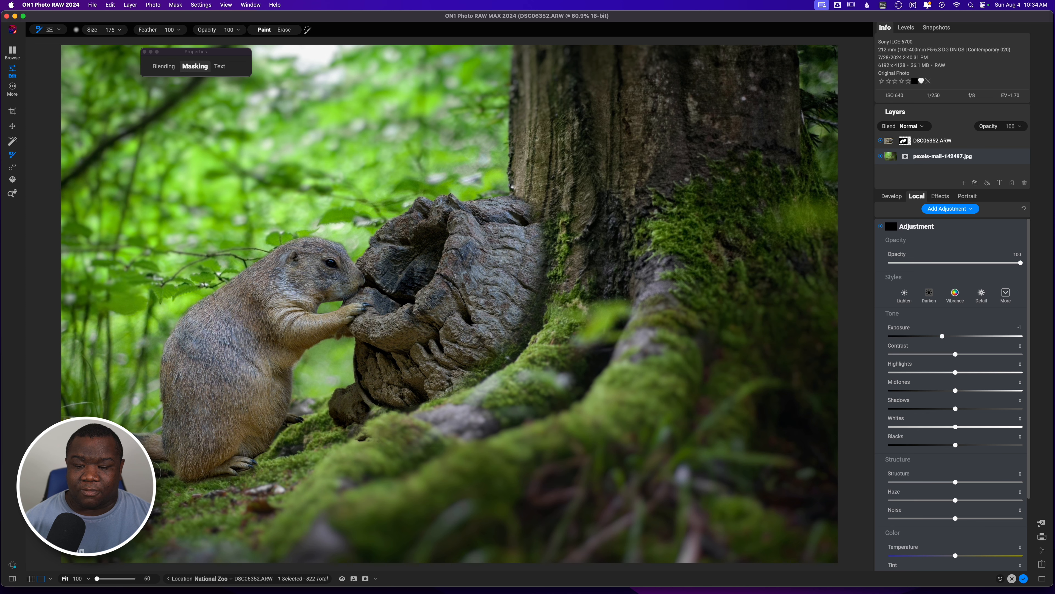
key("bracketleft")
key("bracketleft")
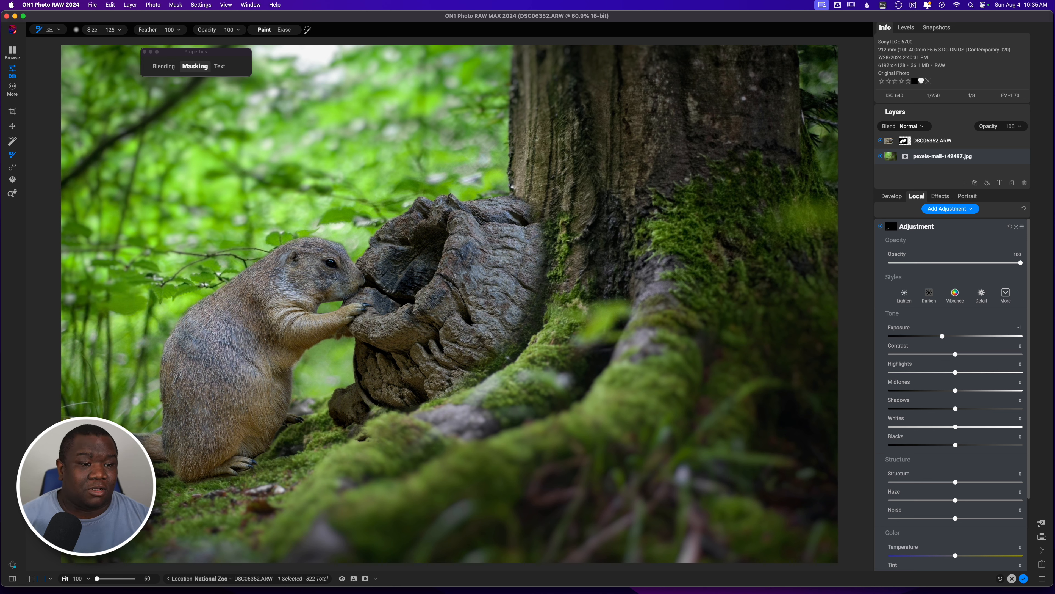
left_click(940, 229)
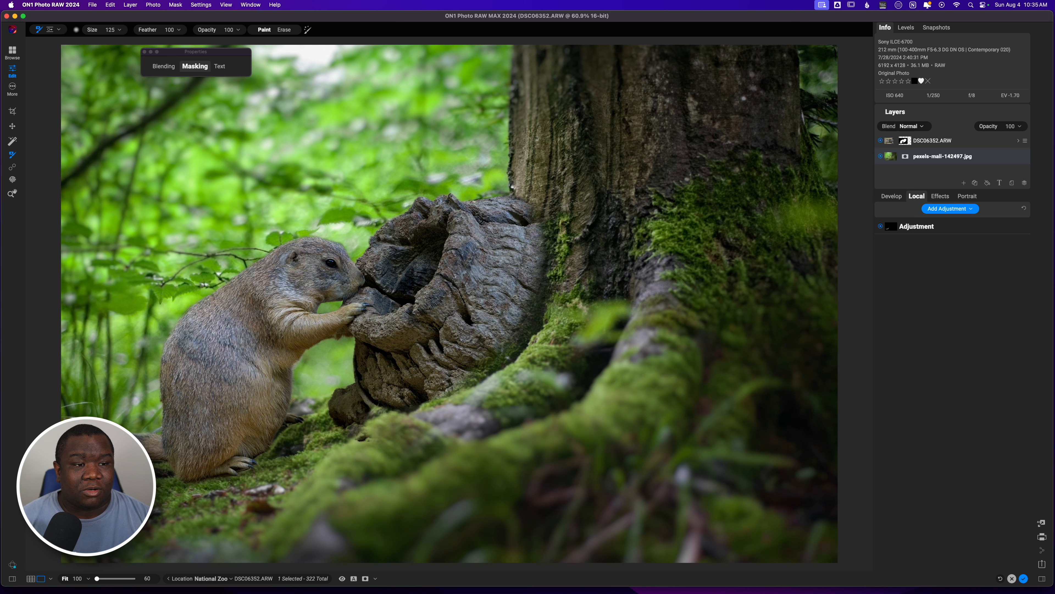
Duplicate the pexels-mali-142497.jpg layer, place the copy above DSC06352.ARW, and give the copy an inverted, fully black mask.
left_click(975, 184)
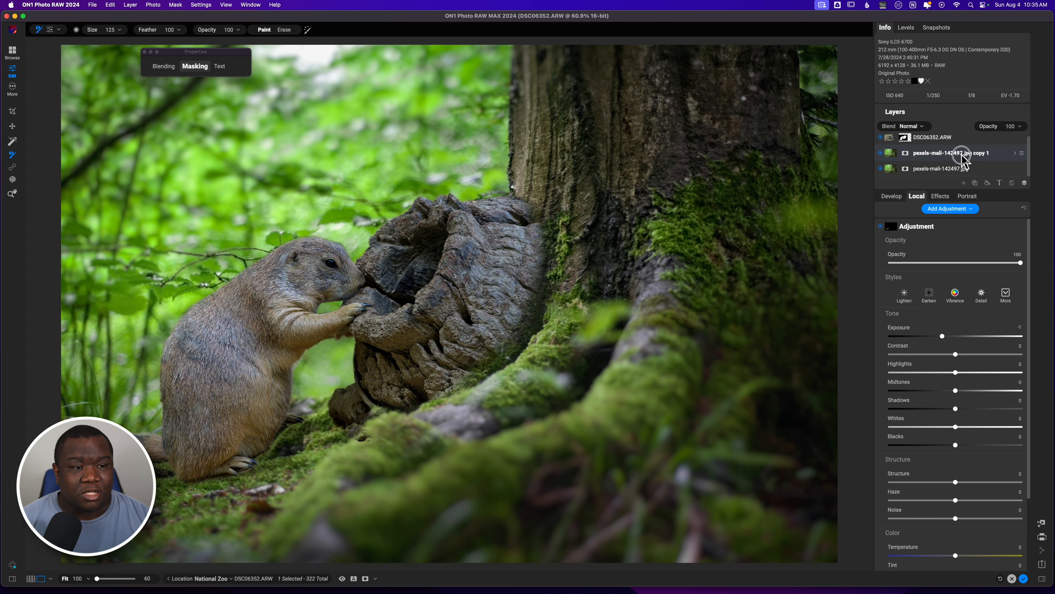
left_click_drag(962, 157, 935, 139)
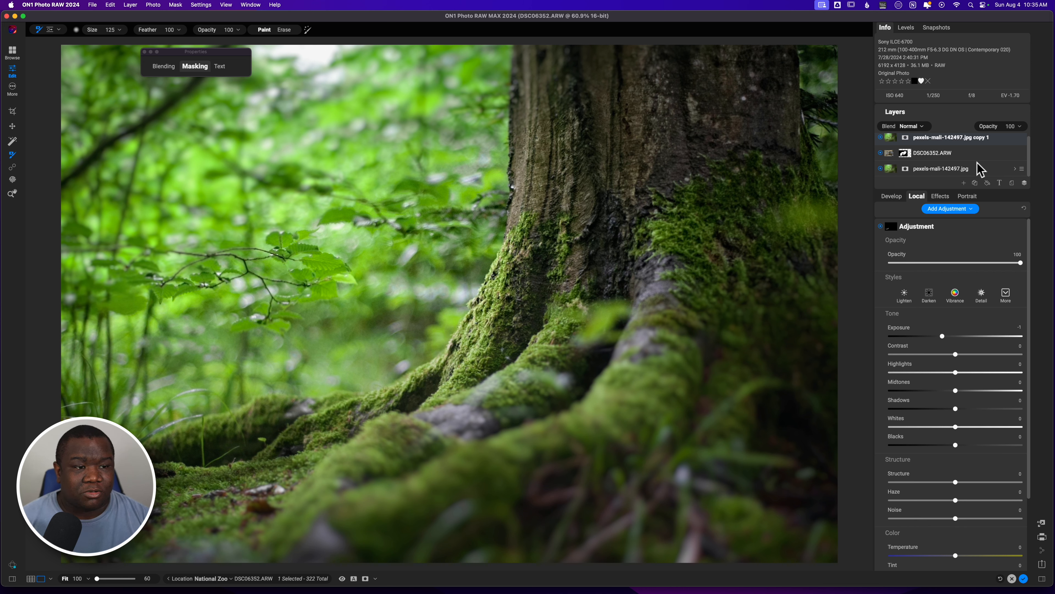
key("x")
left_click(906, 138)
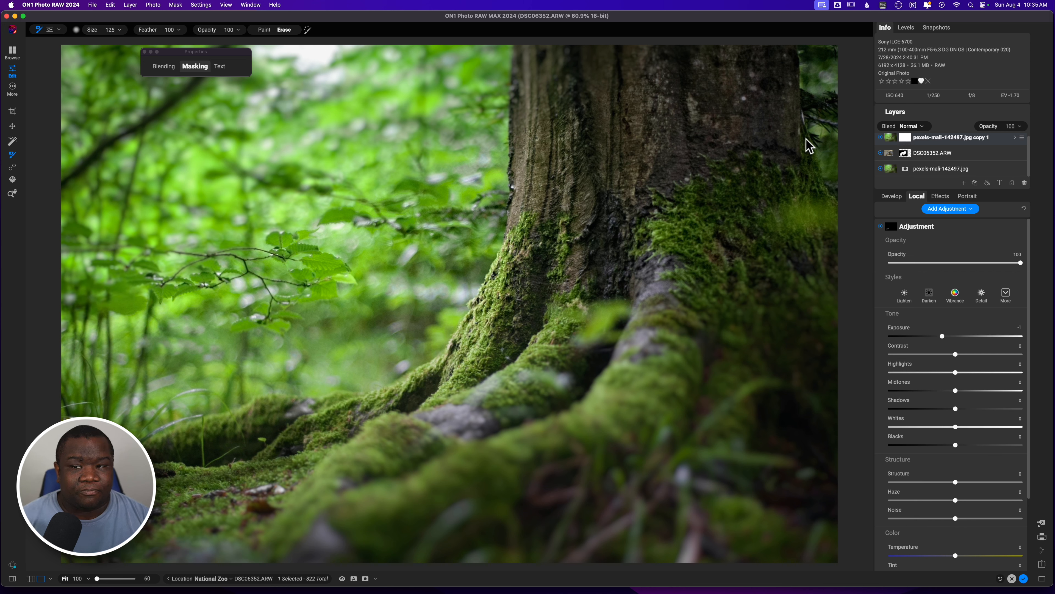
left_click(199, 66)
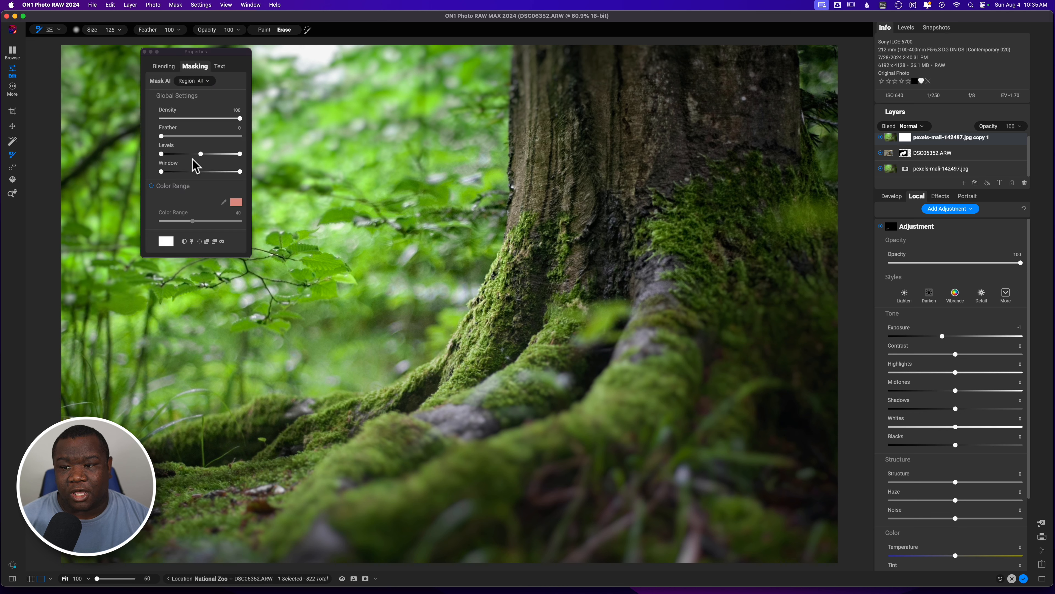
left_click(184, 241)
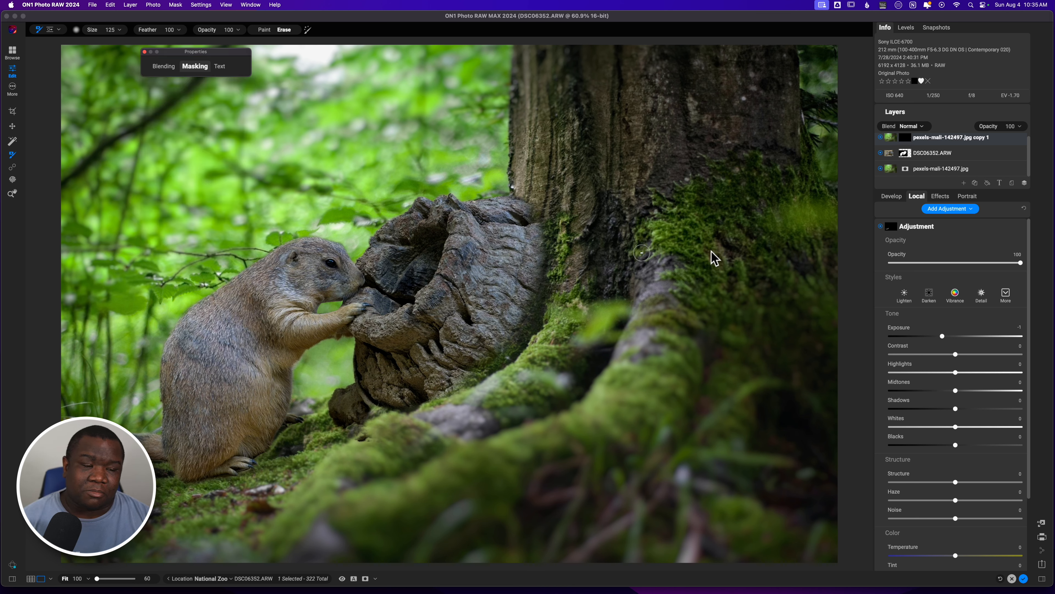
left_click(907, 140)
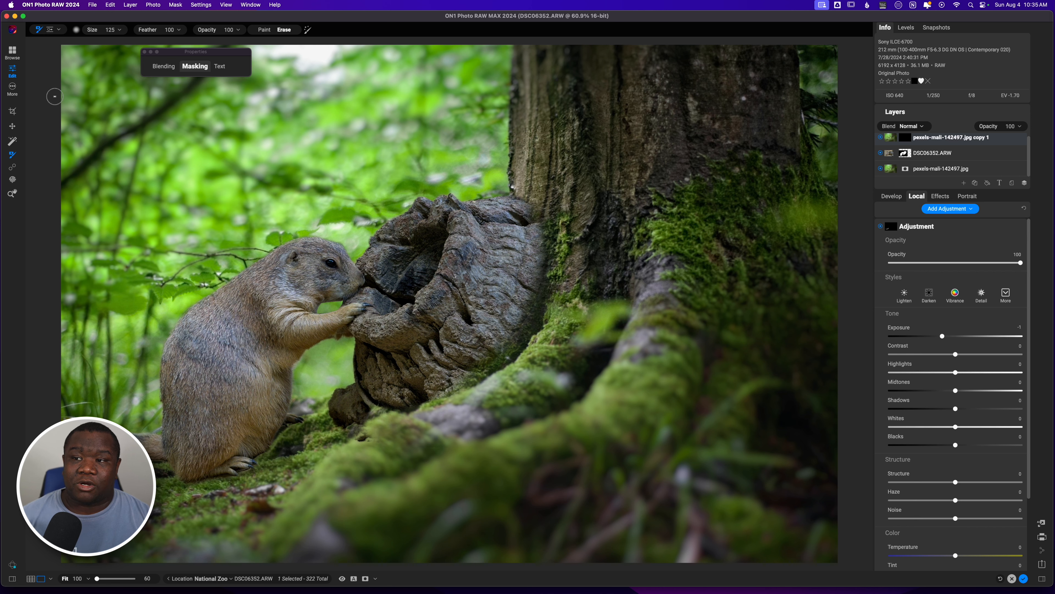
Lower the masking brush's Flow and set the brush to Paint mode.
left_click(75, 31)
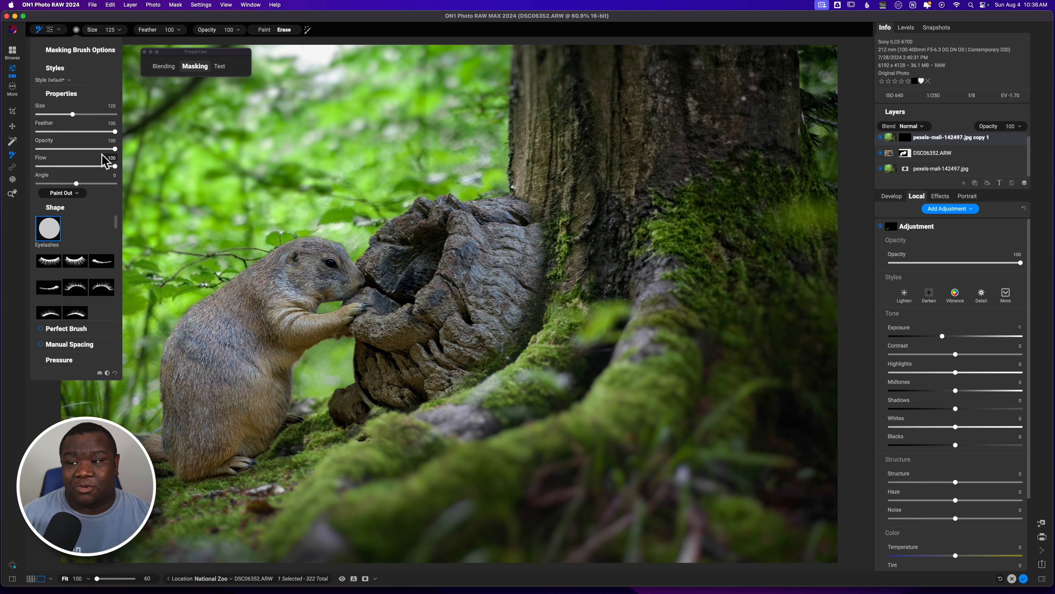
left_click_drag(115, 166, 65, 166)
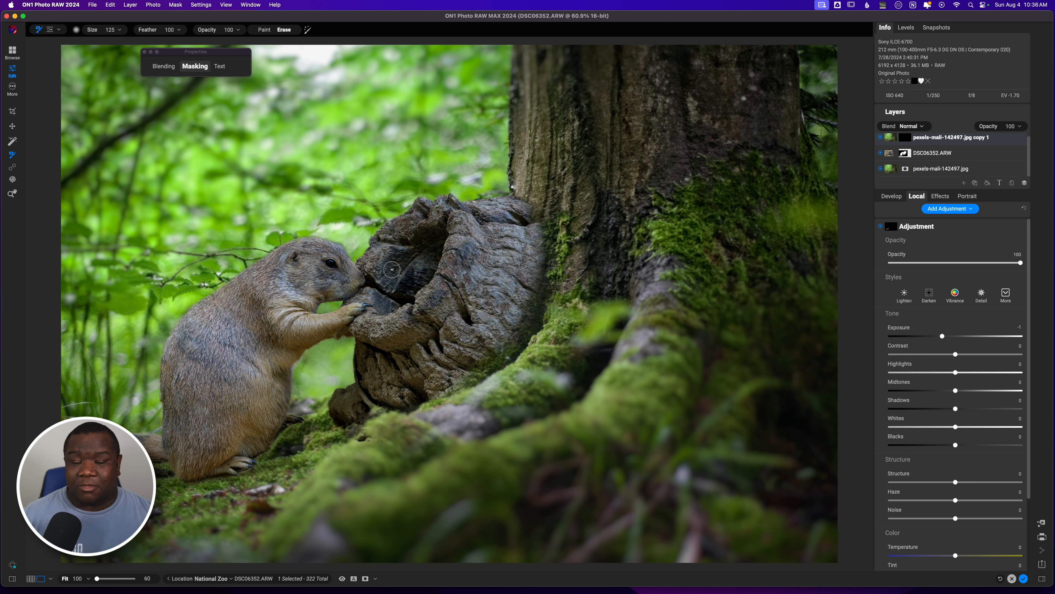
key("x")
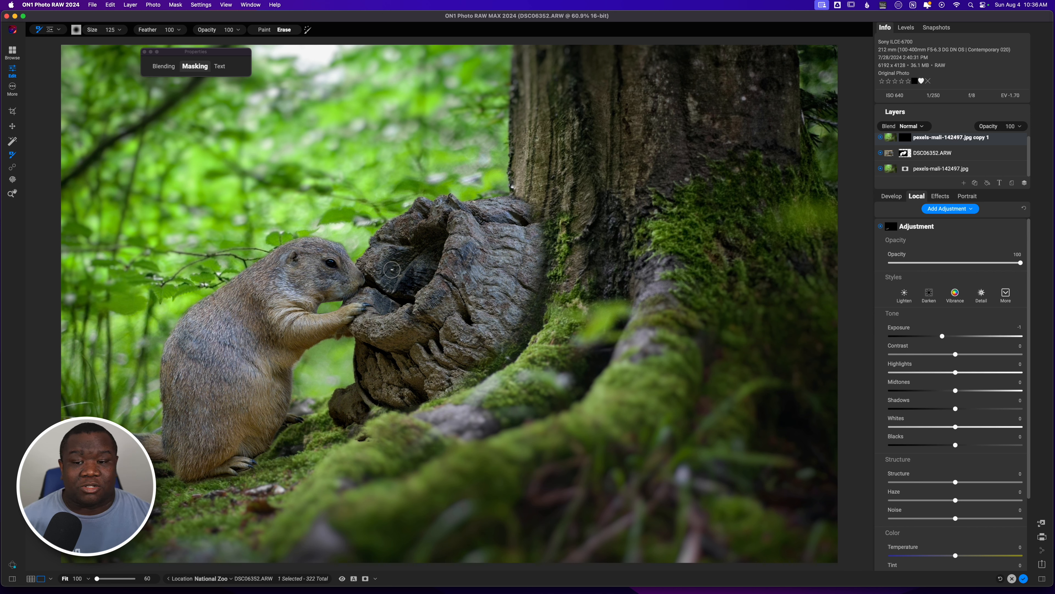
key("x")
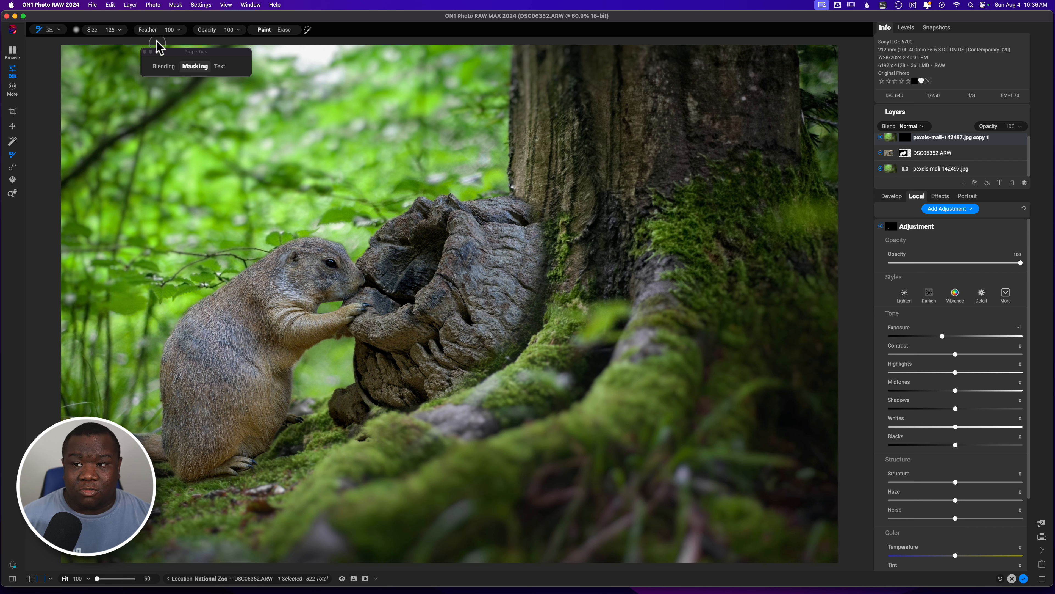
Paint on the background copy's mask with a size 250 brush to reveal the tree along the stump's right edge.
key("bracketright")
key("bracketright")
key("bracketright")
key("bracketright")
key("bracketright")
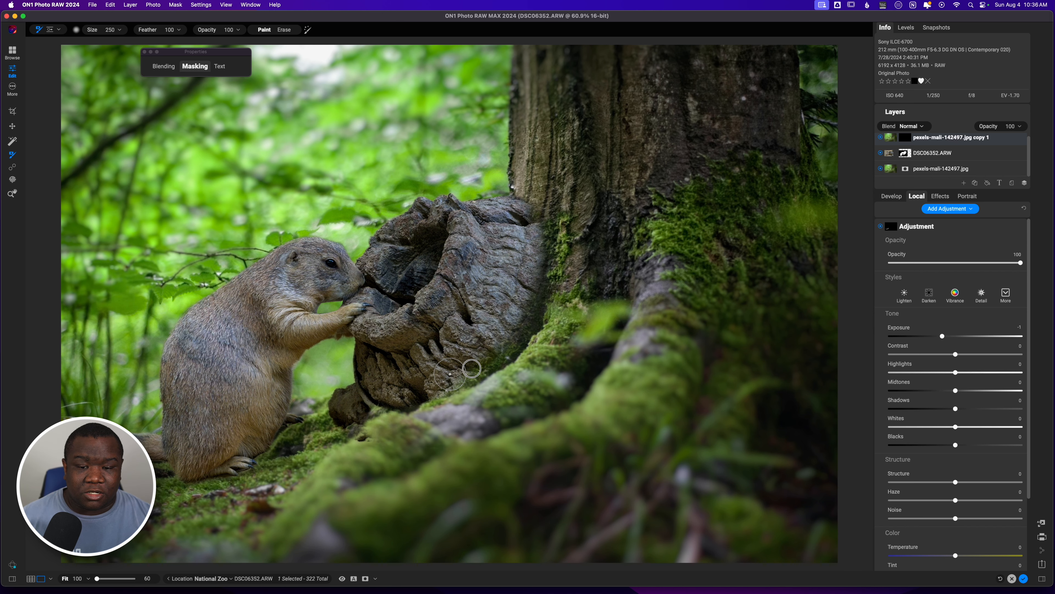
mouse_move(491, 361)
left_mouse_down()
mouse_move(521, 308)
mouse_move(521, 218)
mouse_move(524, 270)
mouse_move(536, 239)
mouse_move(525, 199)
mouse_move(531, 234)
left_mouse_up()
Reveal more trunk and moss over the stump's right side using mask brush sizes between 150 and 200.
key("bracketleft")
key("bracketleft")
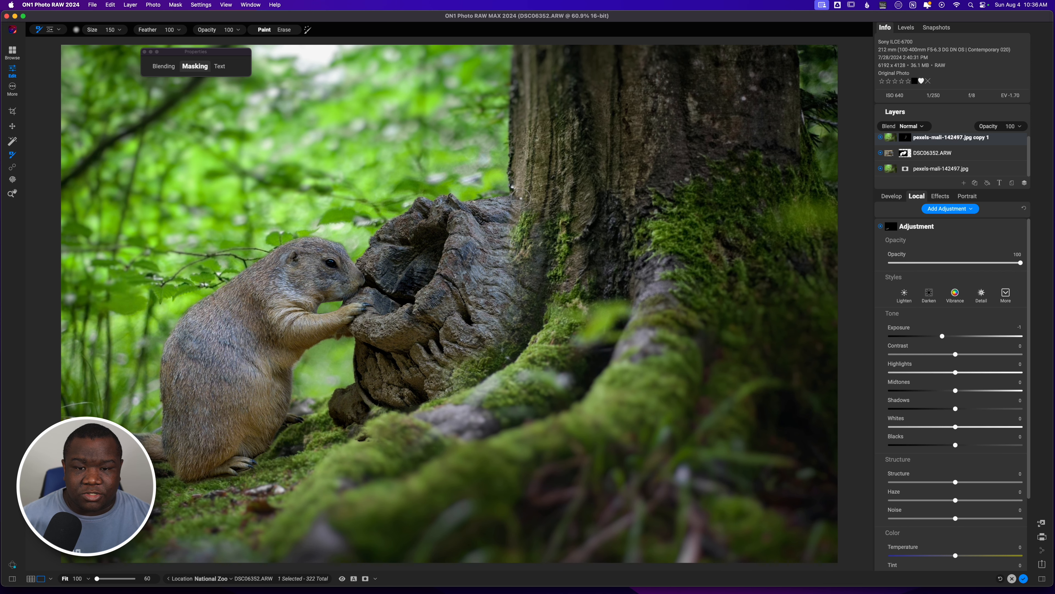
mouse_move(520, 193)
left_mouse_down()
mouse_move(539, 251)
mouse_move(519, 336)
left_mouse_up()
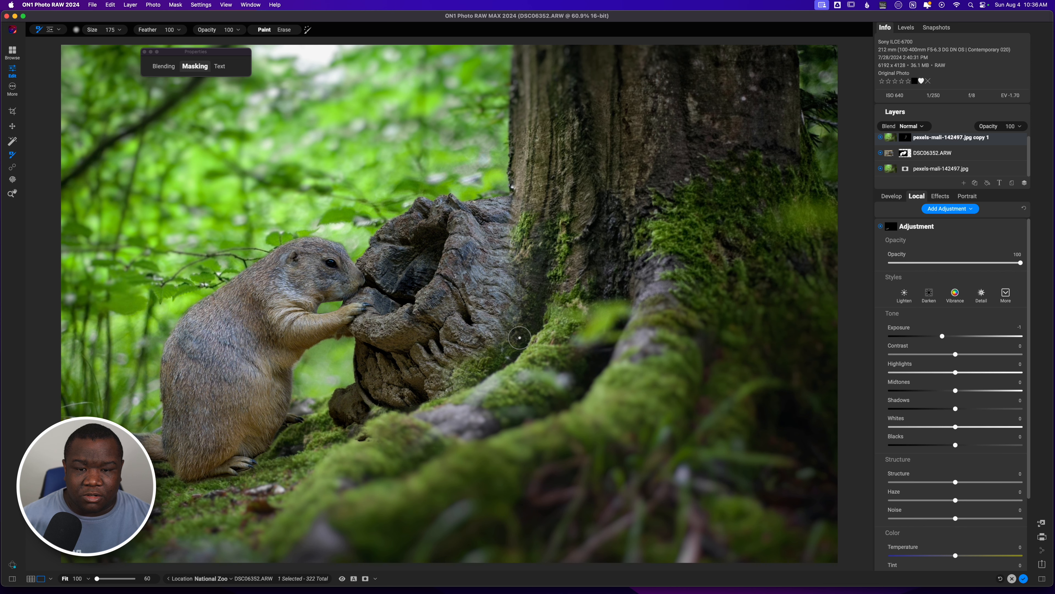
key("bracketright")
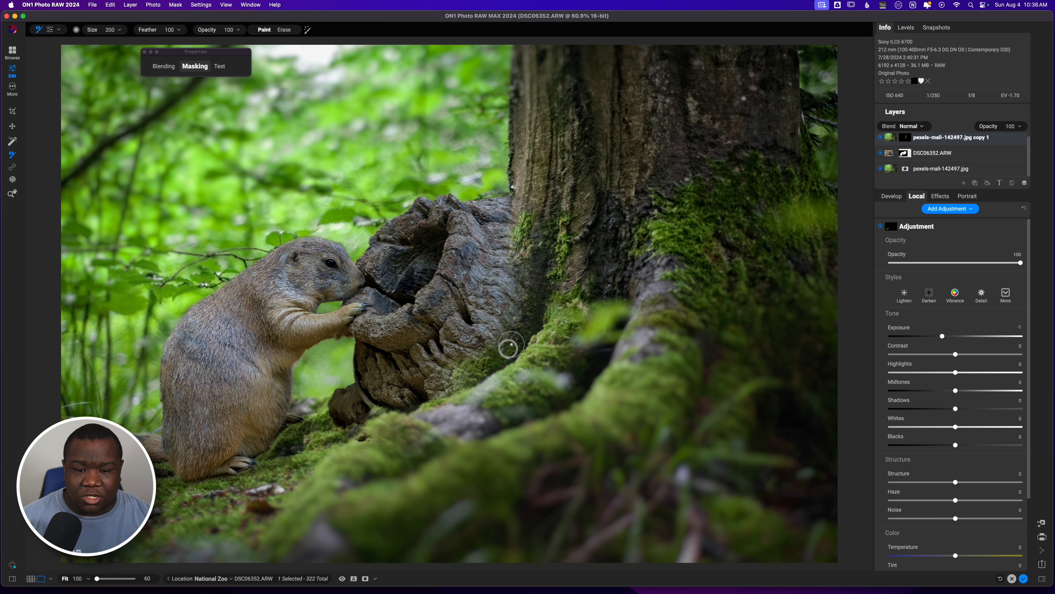
mouse_move(474, 354)
left_mouse_down()
mouse_move(507, 314)
mouse_move(530, 214)
left_mouse_up()
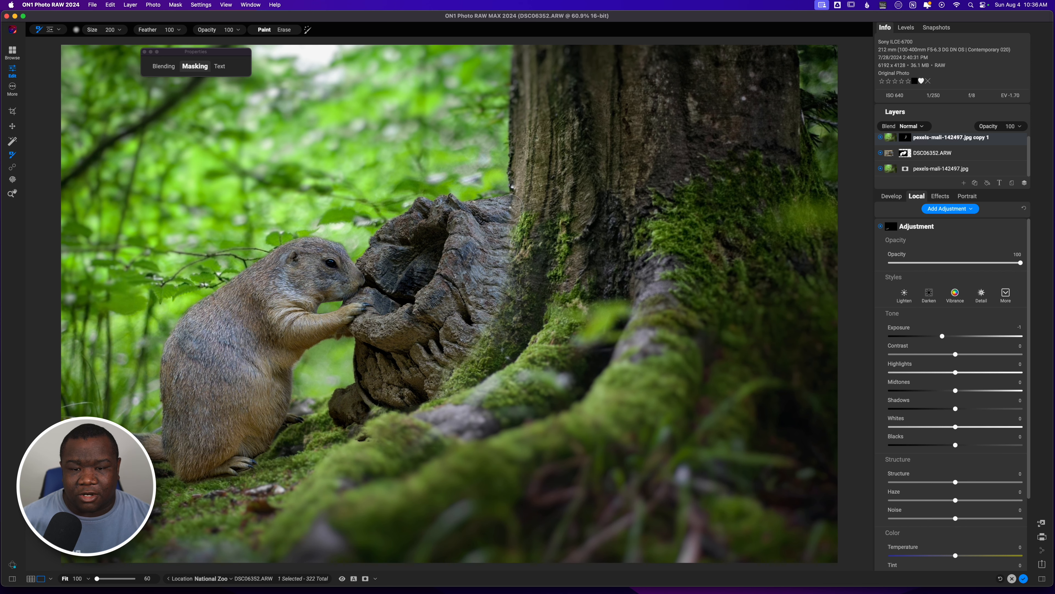
mouse_move(478, 331)
left_mouse_down()
mouse_move(488, 270)
mouse_move(499, 266)
mouse_move(498, 324)
mouse_move(498, 255)
left_mouse_up()
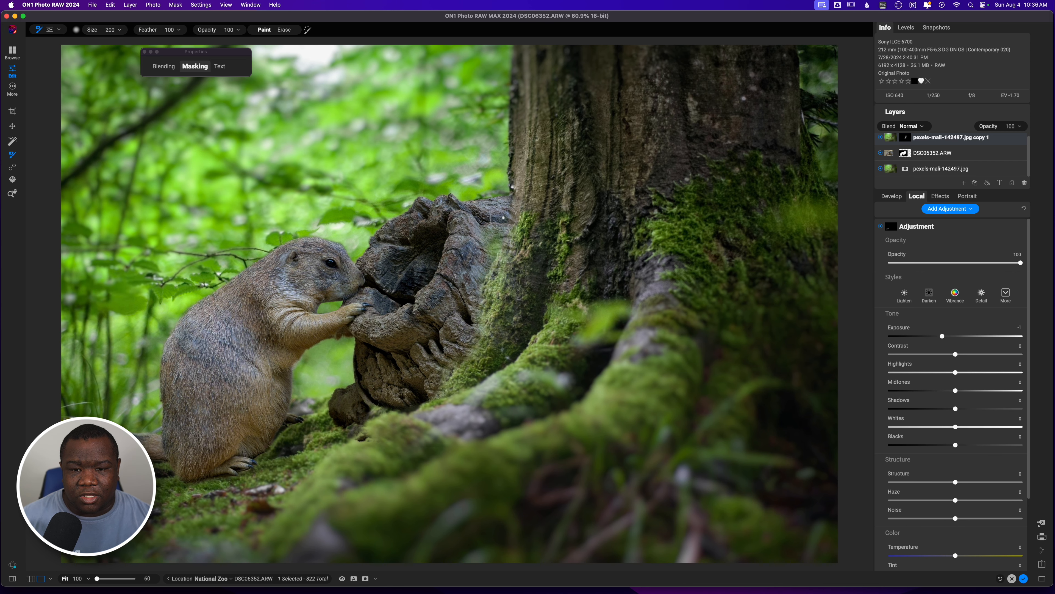
mouse_move(503, 217)
left_mouse_down()
mouse_move(507, 237)
mouse_move(503, 208)
left_mouse_up()
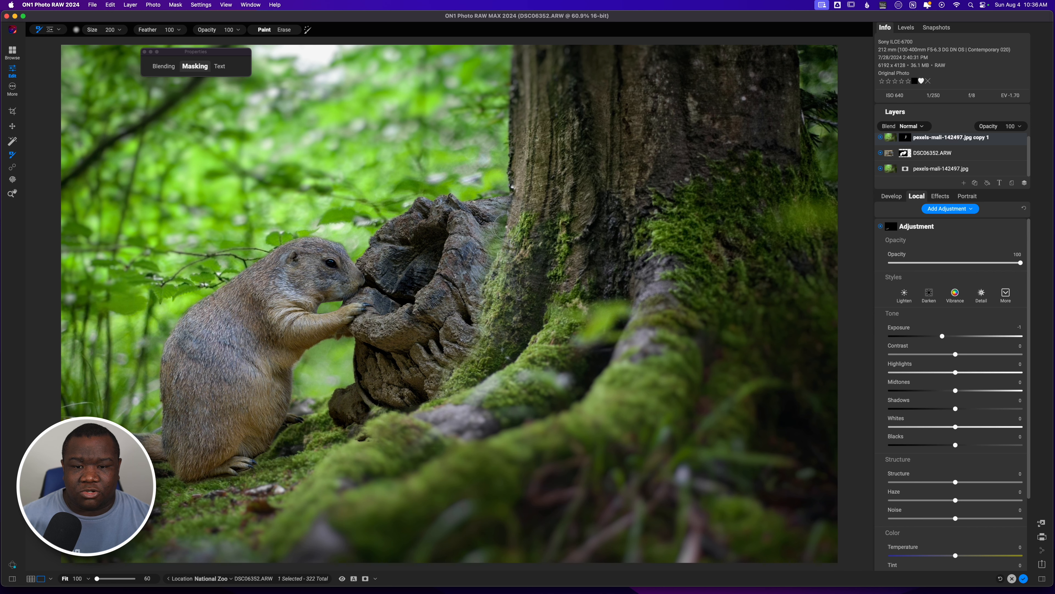
mouse_move(499, 235)
left_mouse_down()
mouse_move(494, 195)
mouse_move(479, 189)
mouse_move(503, 204)
mouse_move(513, 237)
left_mouse_up()
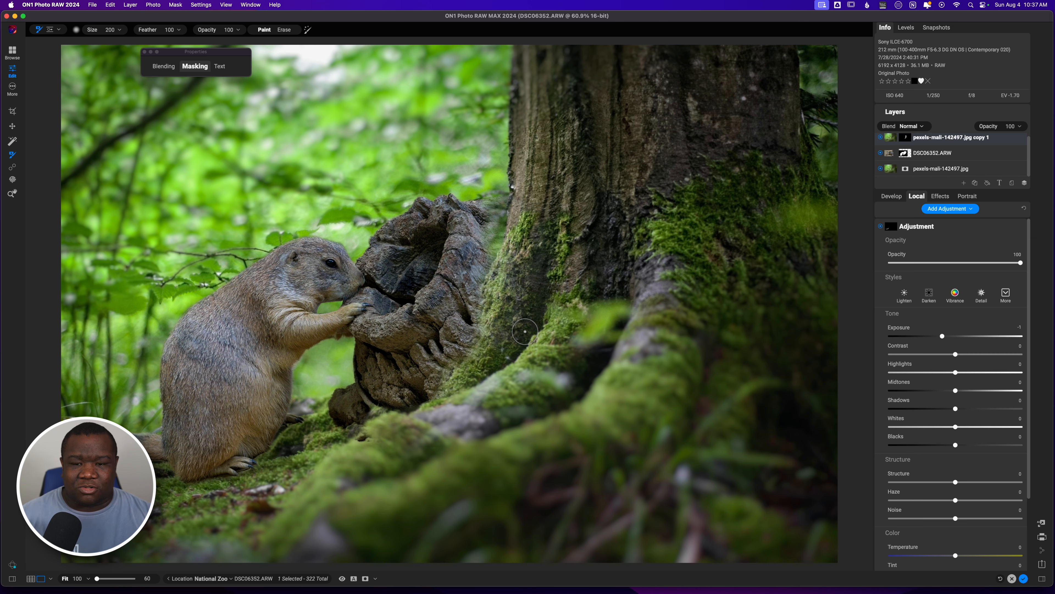
Erase part of the background copy's mask at the stump's upper right edge with a size 300 brush.
key("alt")
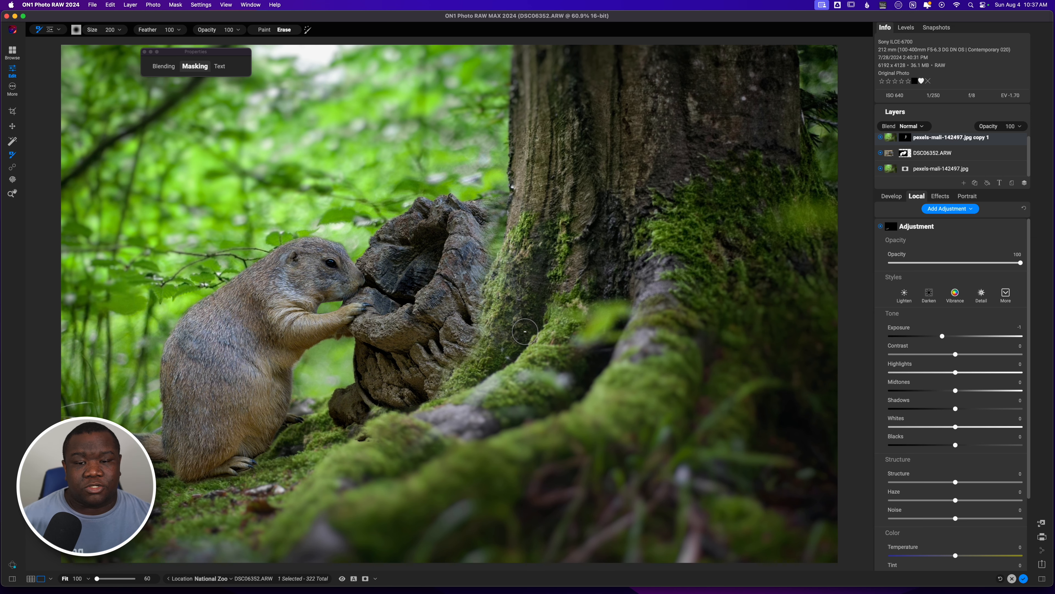
key("bracketright")
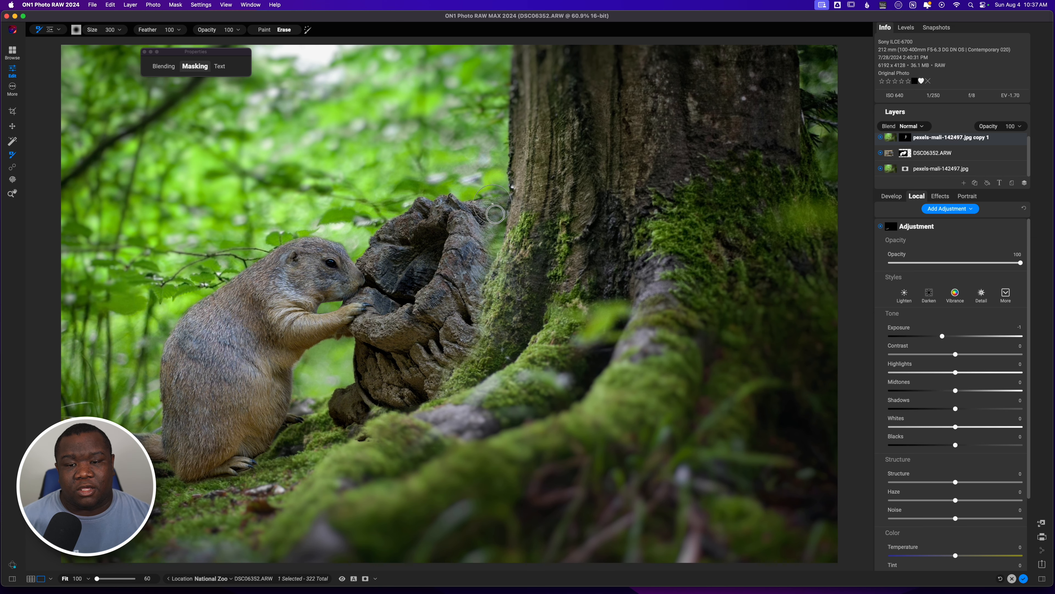
mouse_move(496, 233)
left_mouse_down()
mouse_move(489, 255)
mouse_move(497, 196)
mouse_move(490, 240)
mouse_move(499, 211)
left_mouse_up()
key("bracketleft")
key("bracketleft")
key("bracketleft")
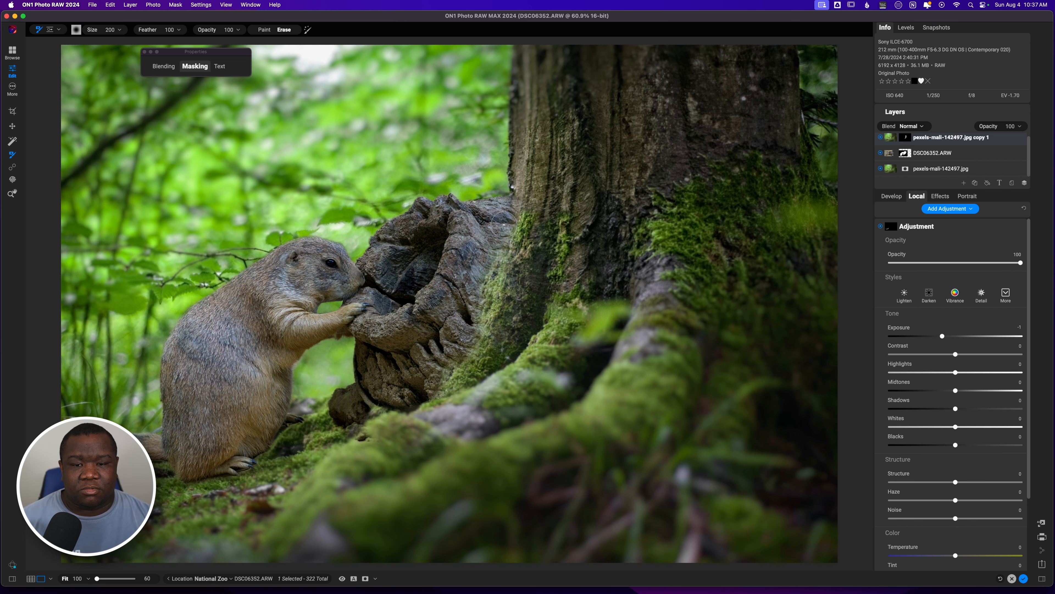
Refine the mask where the stump meets the trunk by alternately painting and erasing with a size 150 brush.
key("x")
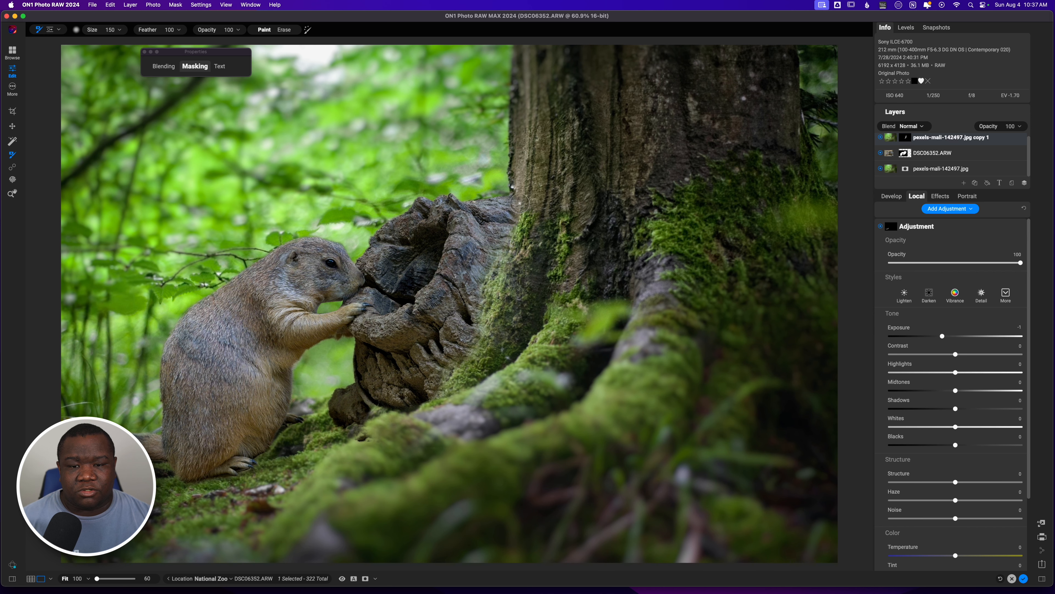
mouse_move(519, 203)
left_mouse_down()
mouse_move(522, 229)
mouse_move(514, 201)
left_mouse_up()
key("x")
mouse_move(497, 257)
left_mouse_down()
mouse_move(459, 321)
mouse_move(487, 243)
mouse_move(491, 258)
mouse_move(461, 314)
left_mouse_up()
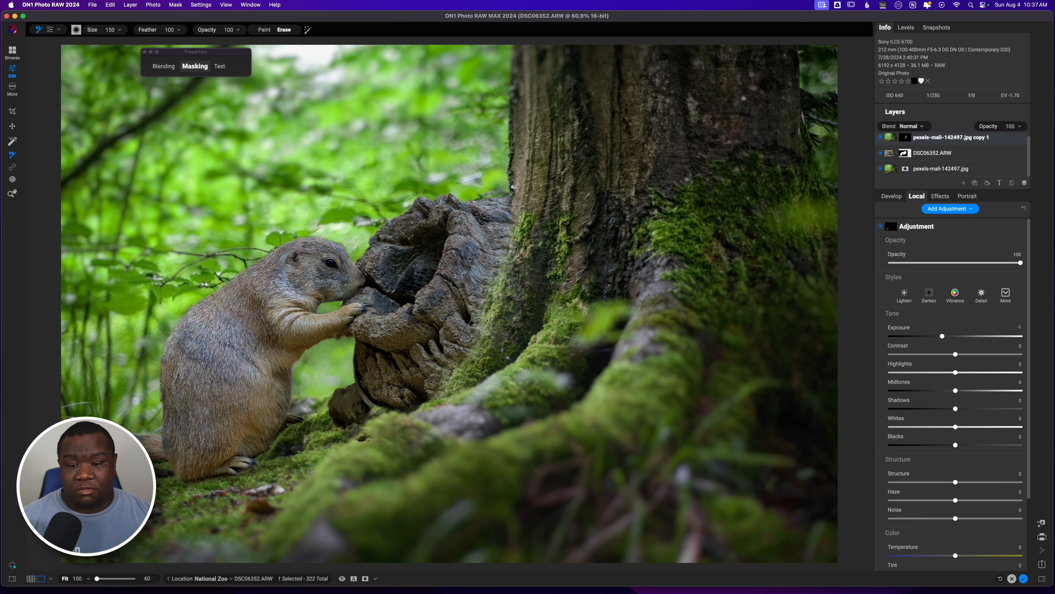
key("bracketright")
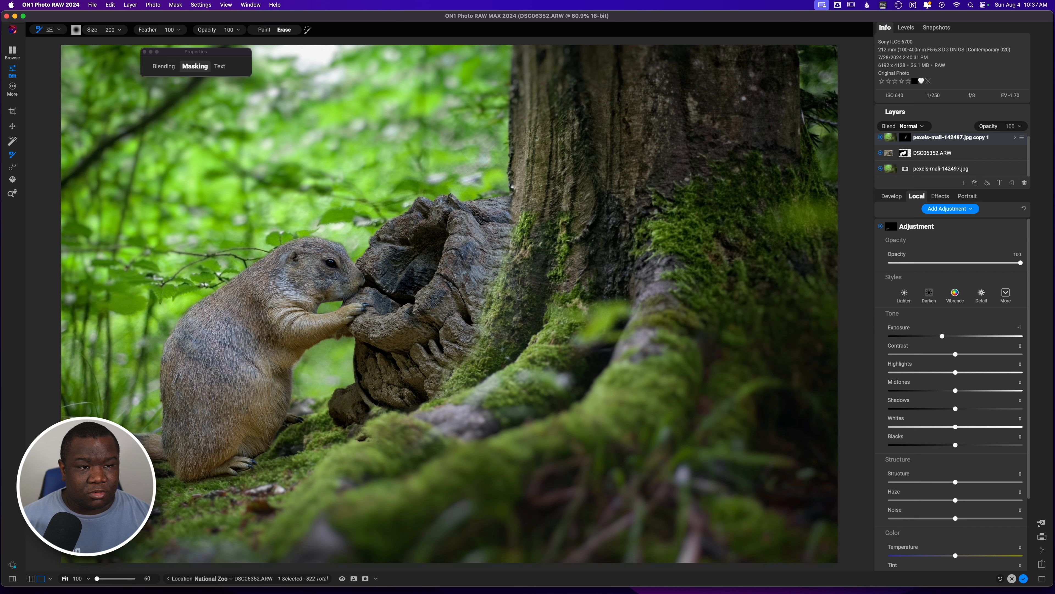
Compare the composite with the bare background by hiding and showing the DSC06352.ARW layer and the background copy.
left_click(880, 153)
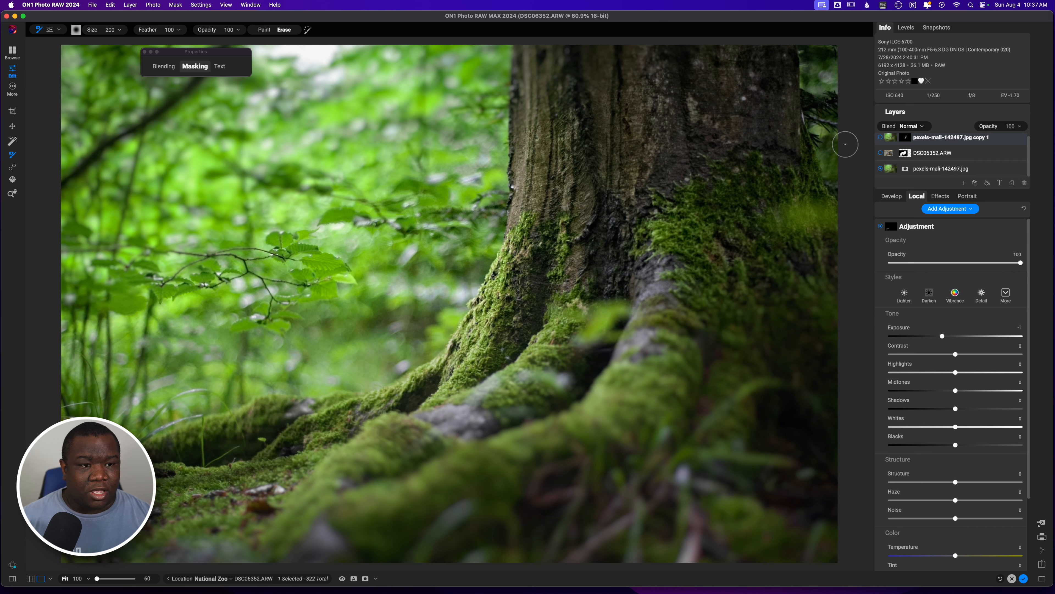
left_click(879, 137)
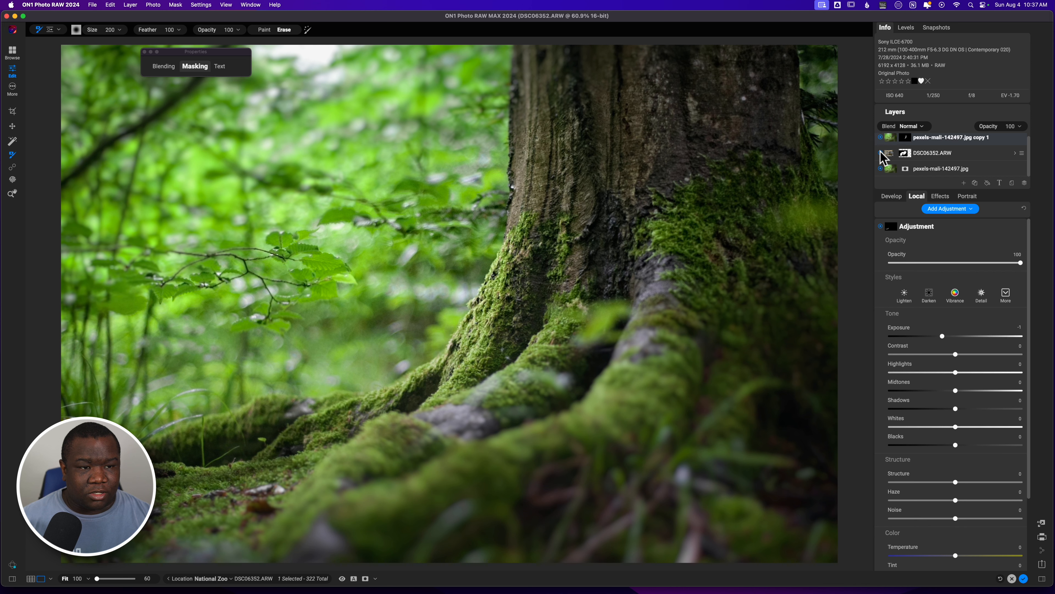
left_click(880, 153)
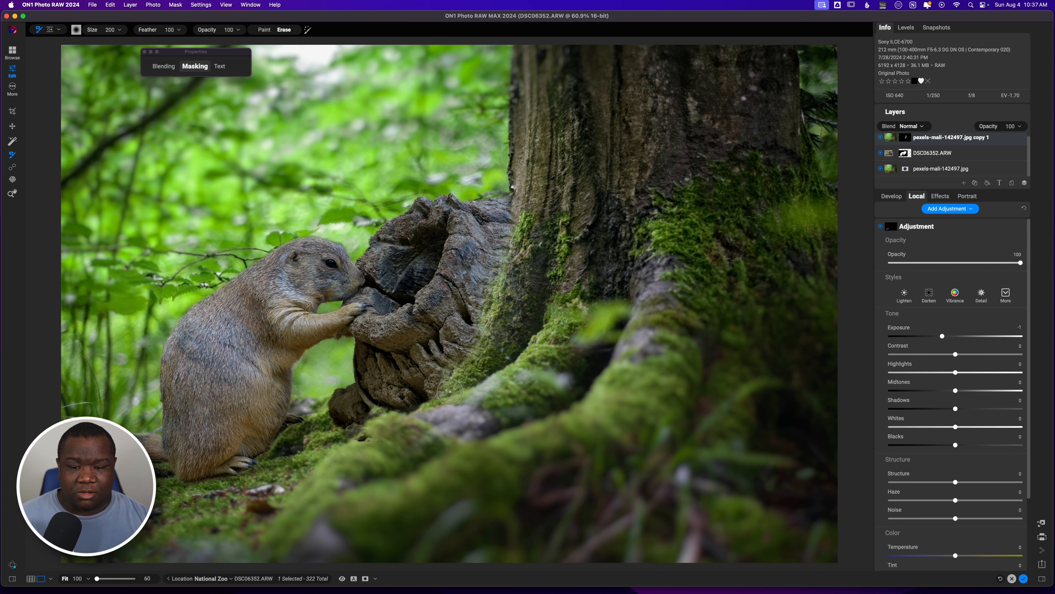
Paint moss around the prairie dog's feet on the background copy's mask, reducing the brush size from 250 to 90.
key("slash")
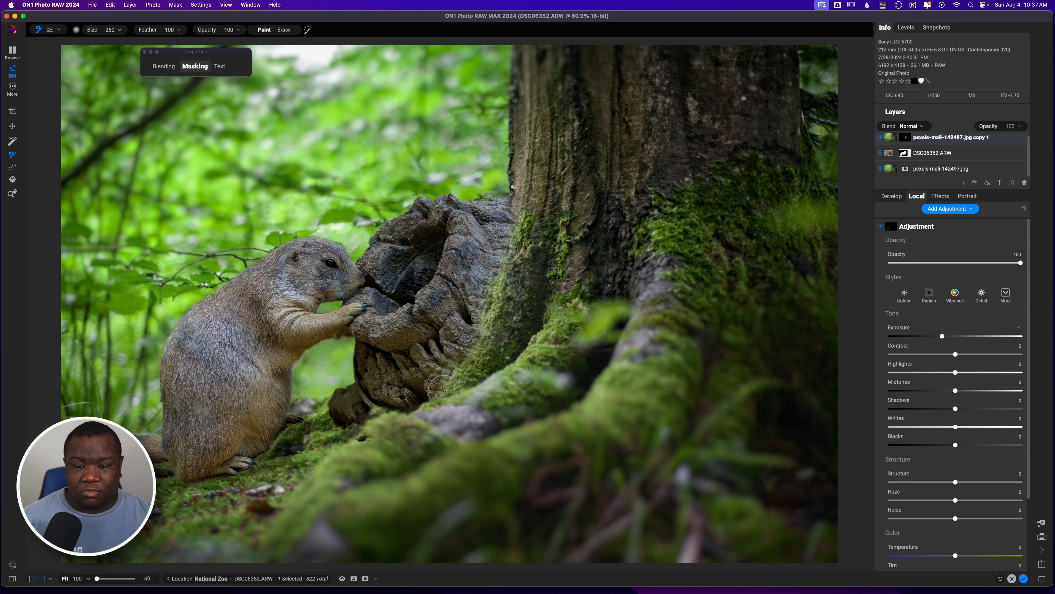
key("bracketleft")
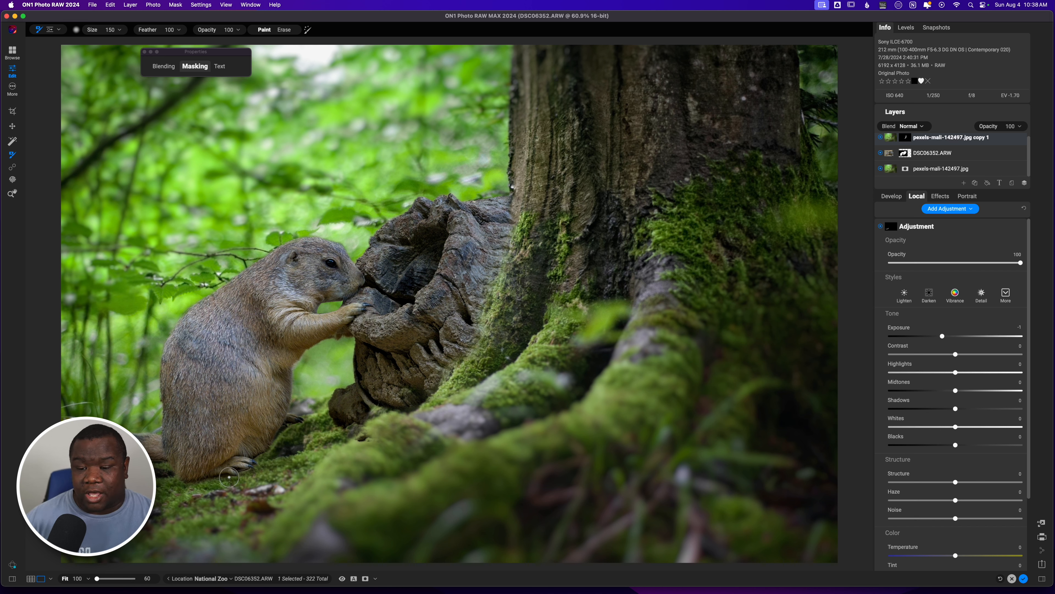
key("bracketleft")
key("bracketleft")
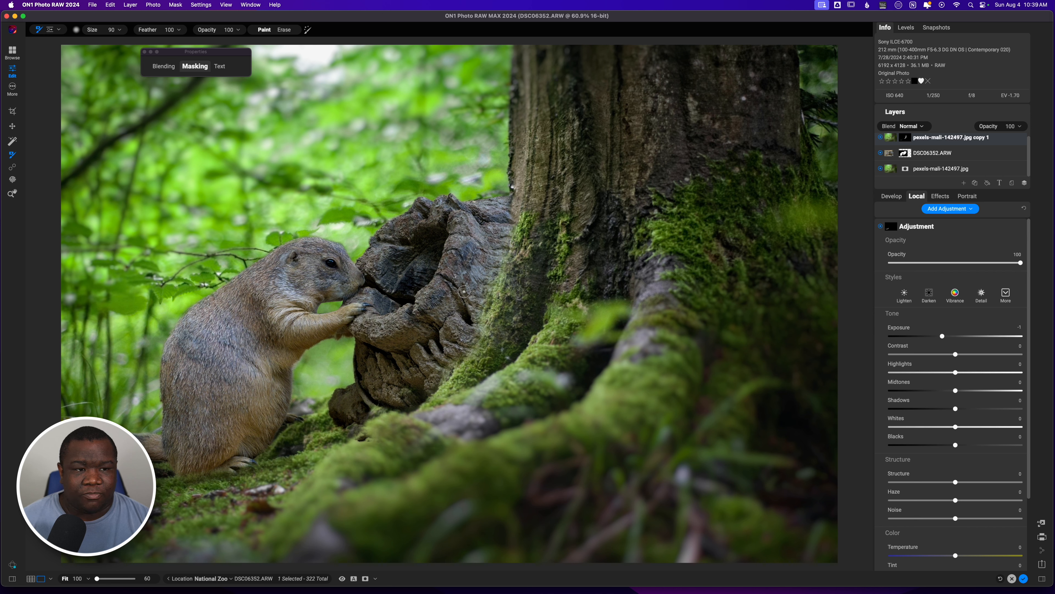
Move the DSC06352.ARW layer to the right so the prairie dog and stump sit closer to the tree trunk.
left_click(890, 157)
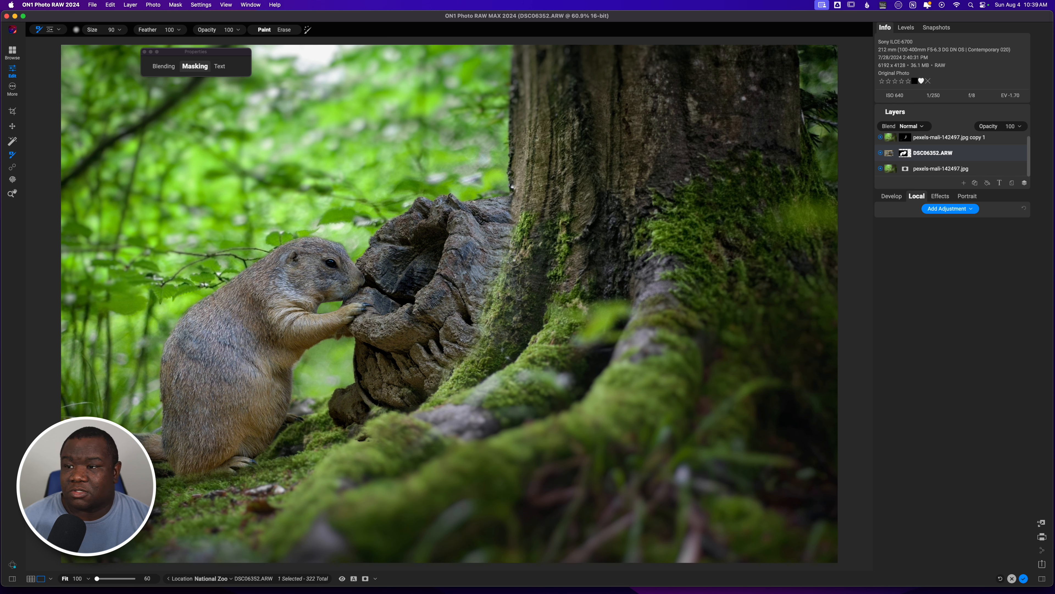
key("v")
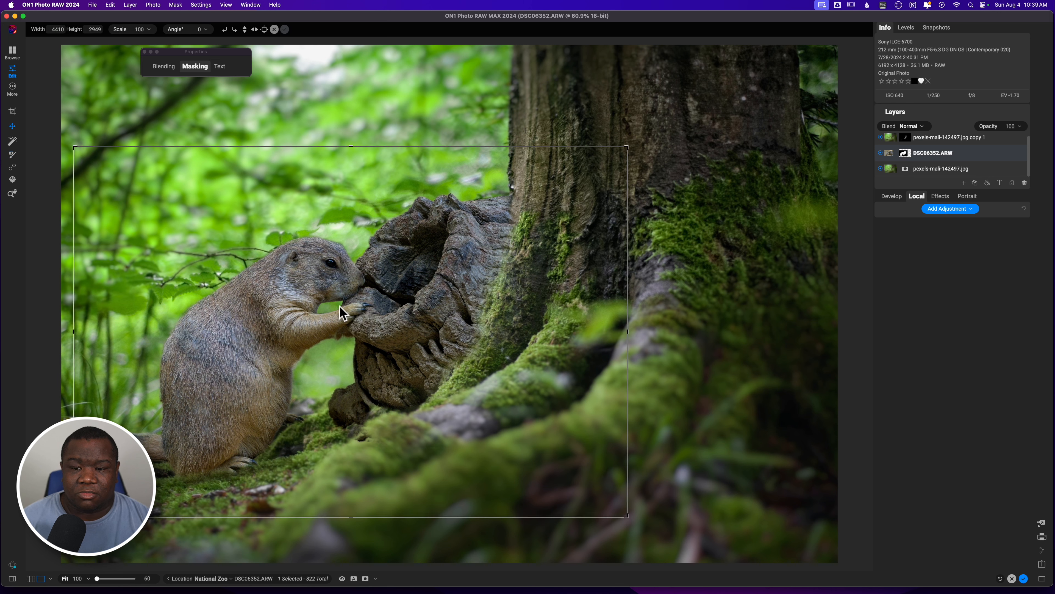
left_click_drag(385, 316, 436, 323)
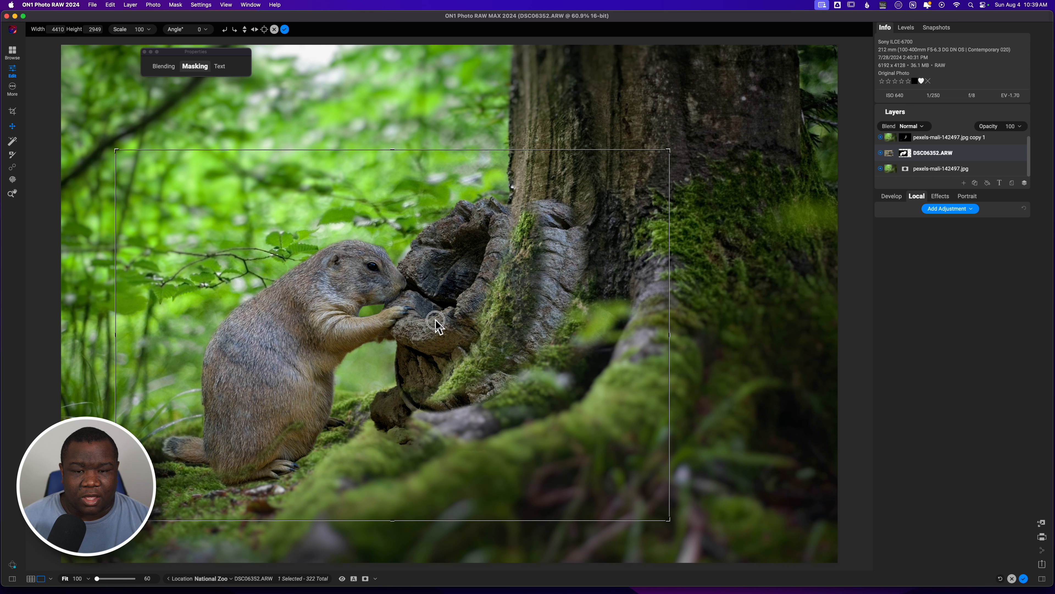
left_click_drag(435, 320, 435, 318)
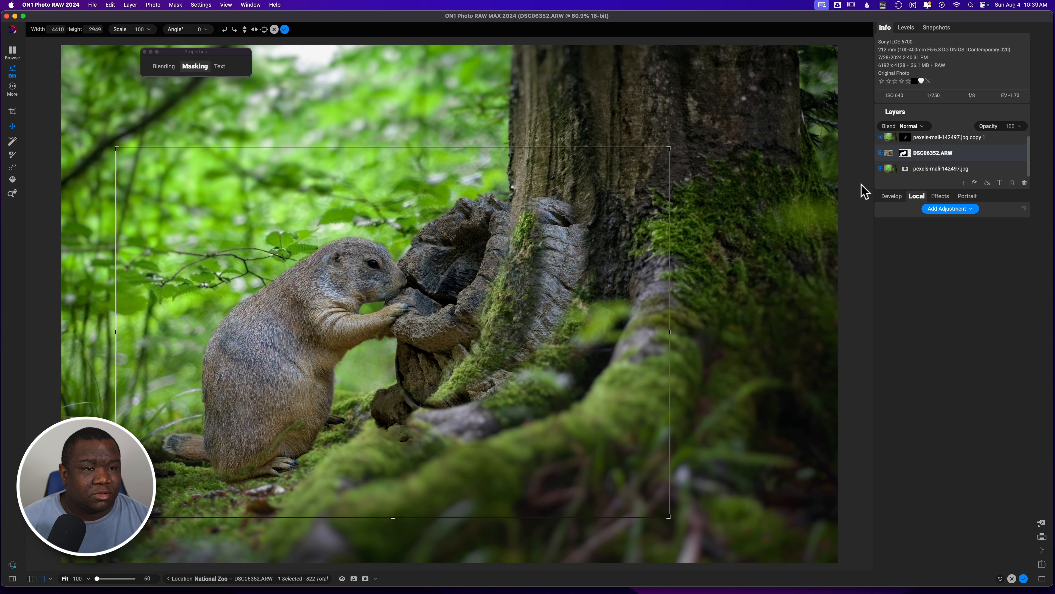
Reset the mask of pexels-mali-142497.jpg copy 1 and invert it to black.
left_click(906, 138)
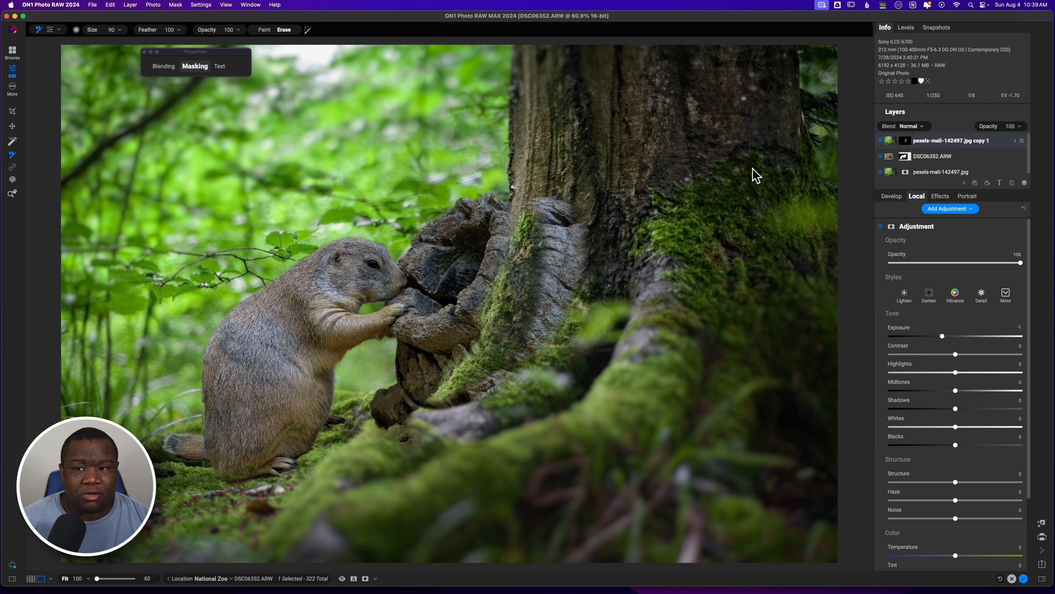
left_click(226, 74)
left_click(195, 66)
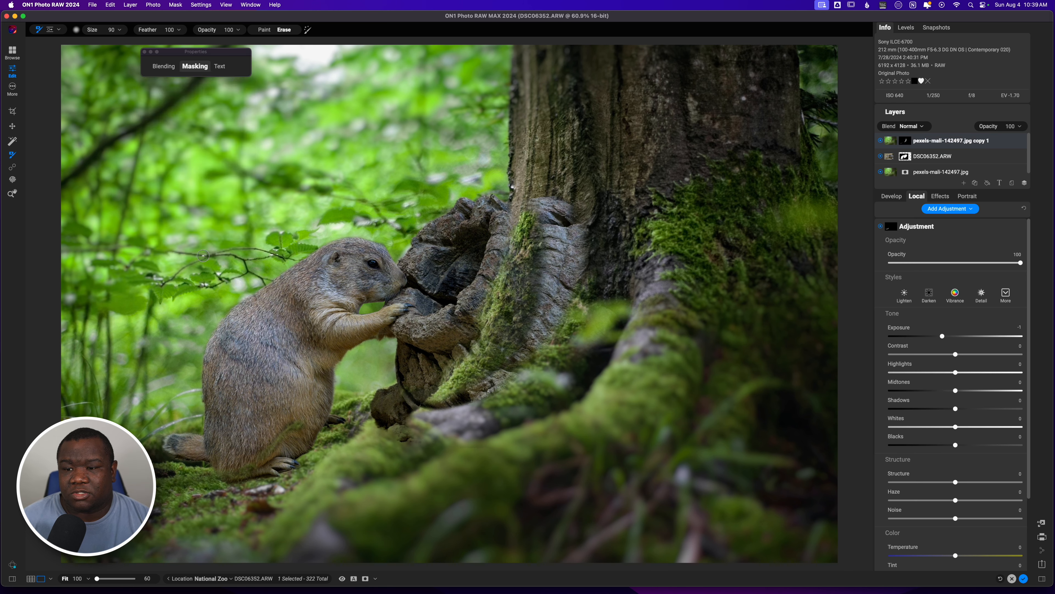
left_click(195, 67)
left_click(195, 66)
left_click(195, 67)
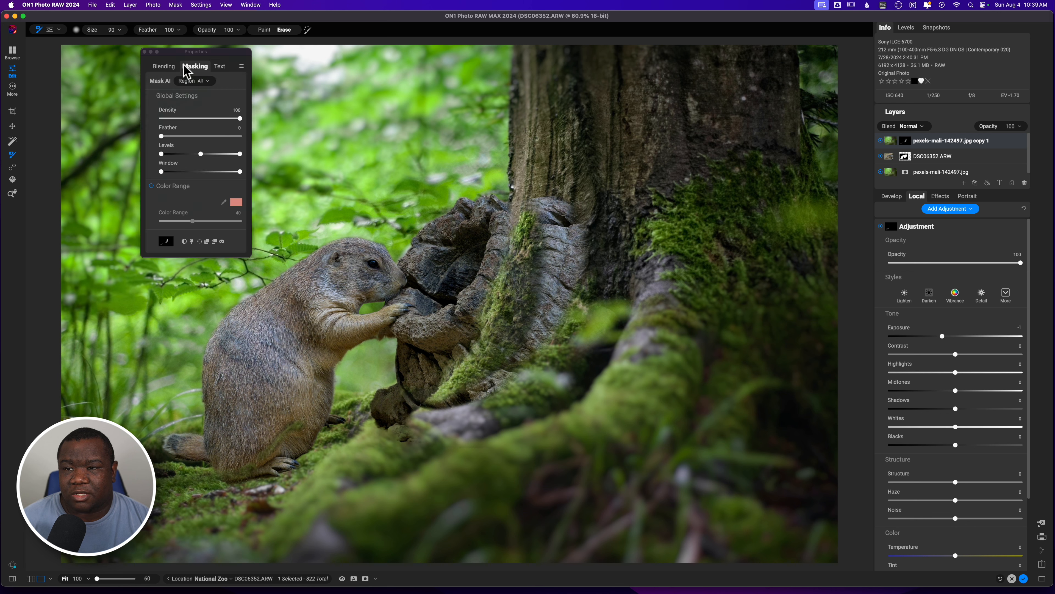
left_click(199, 242)
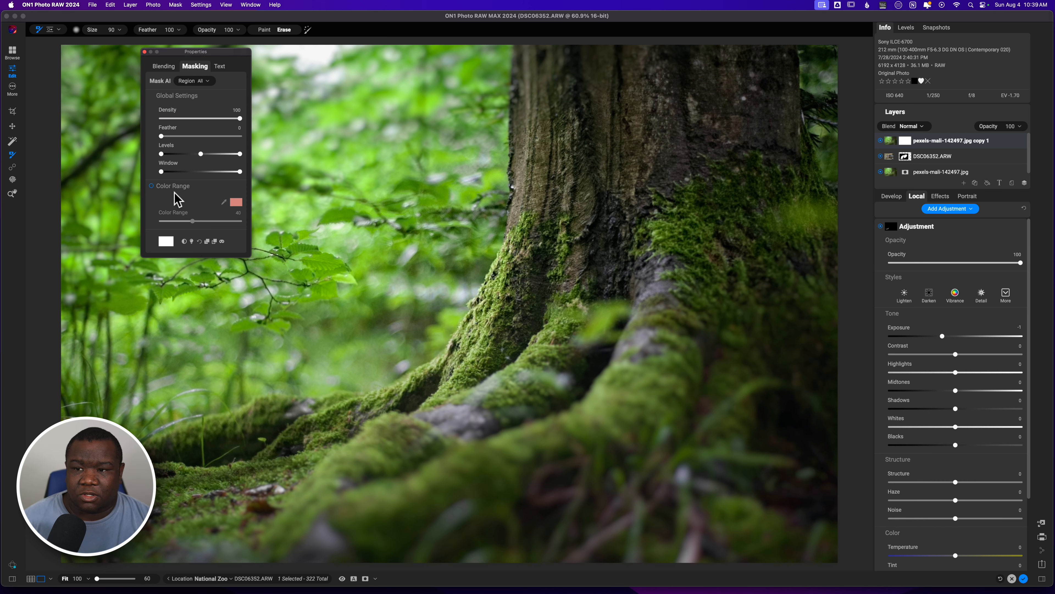
left_click(184, 242)
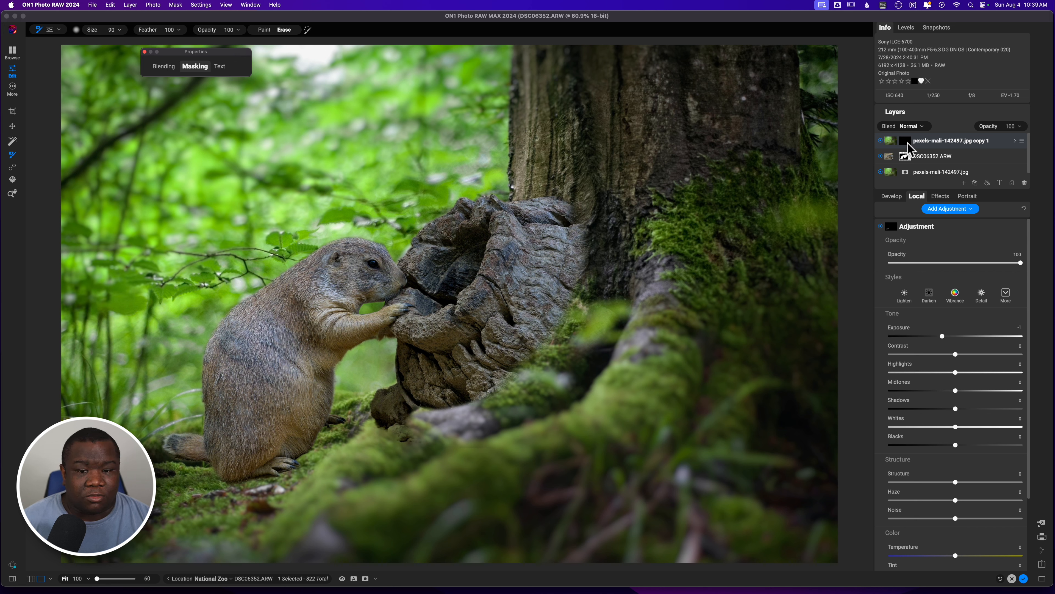
left_click(908, 142)
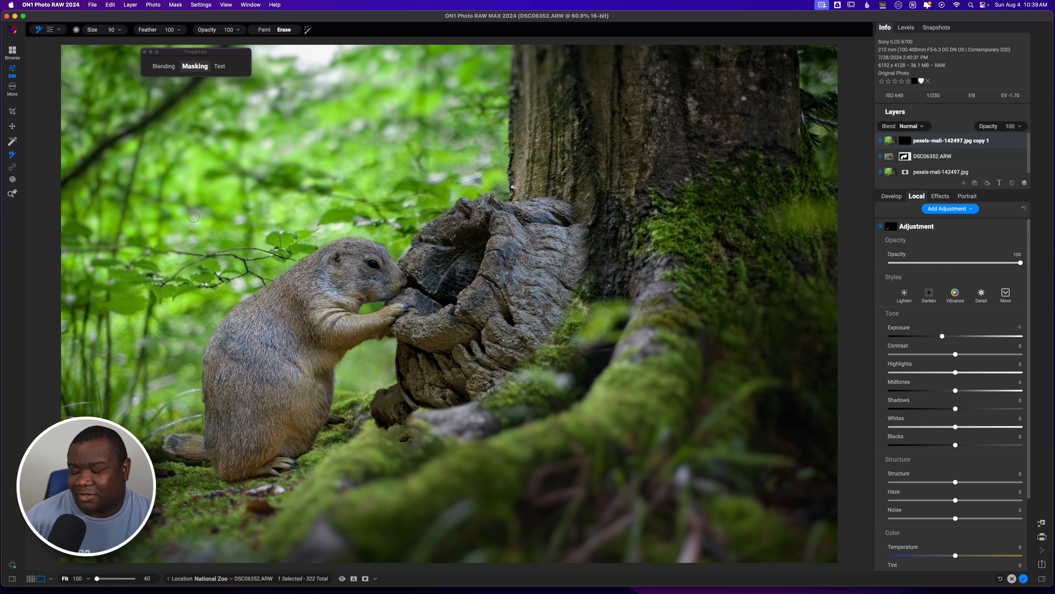
Paint on the background copy's mask with a size 350 brush to reveal trunk and moss over the stump's right side.
key("bracketright")
key("bracketright")
key("bracketright")
key("bracketright")
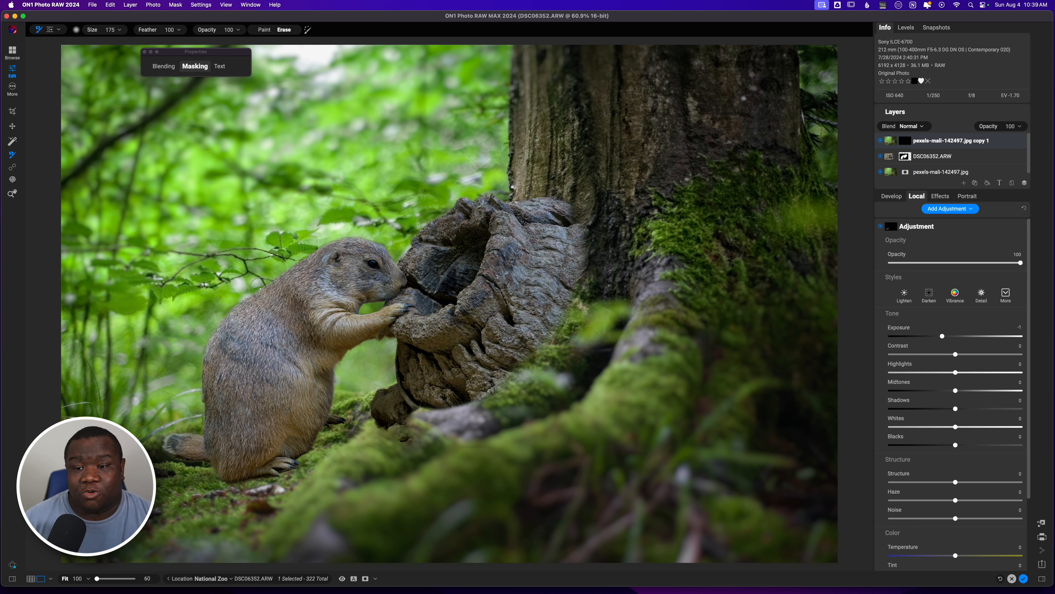
key("bracketright")
key("bracketright")
key("bracketright")
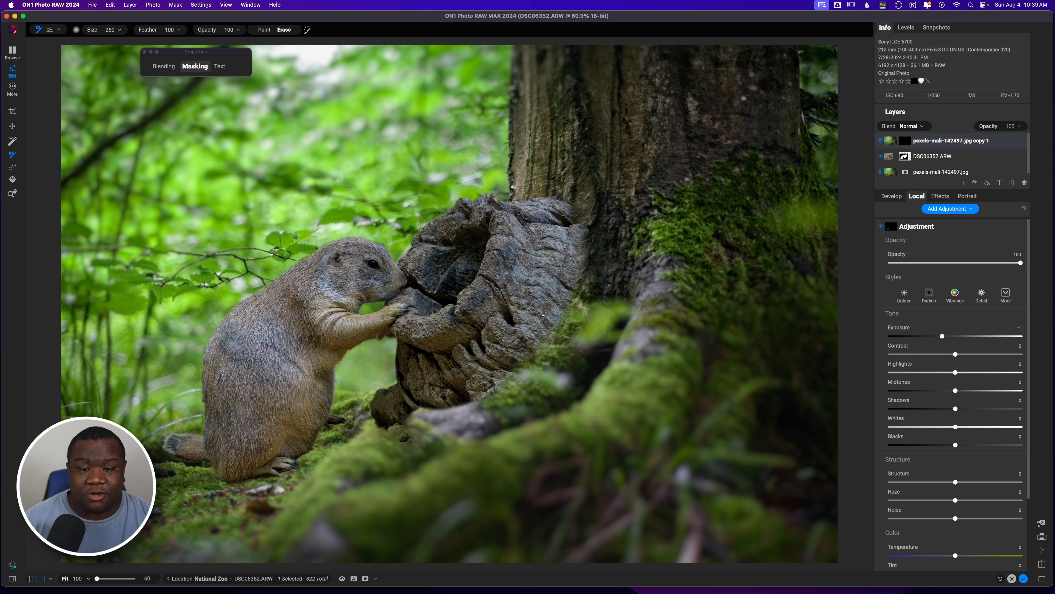
key("bracketright")
key("bracketright")
key("bracketright")
key("bracketright")
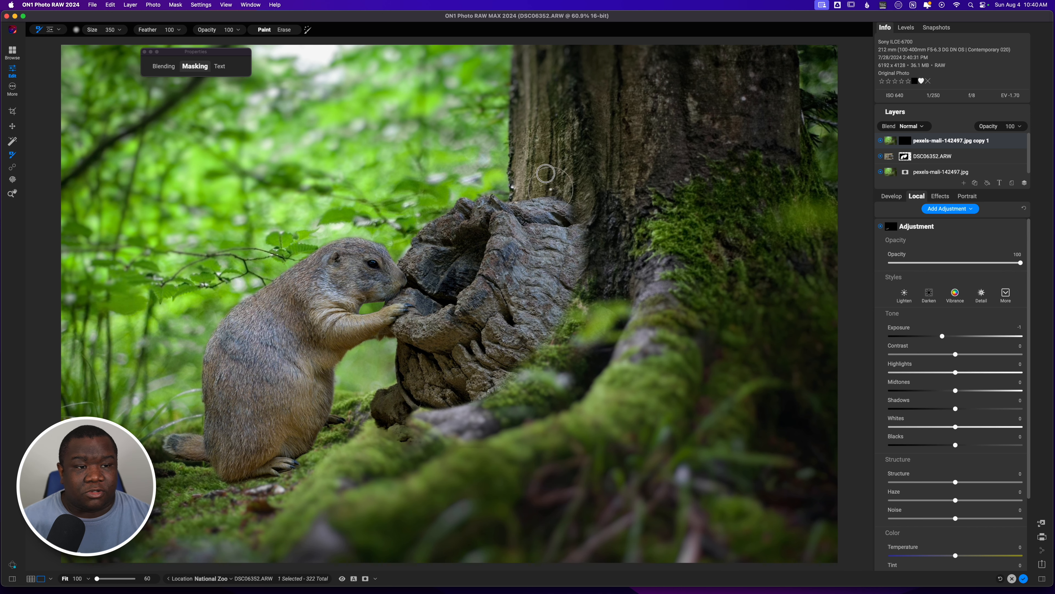
left_click_drag(551, 189, 555, 291)
mouse_move(550, 341)
left_mouse_down()
mouse_move(498, 389)
mouse_move(442, 403)
mouse_move(478, 388)
mouse_move(531, 325)
left_mouse_up()
Extend the revealed trunk along the stump's right edge using mask brush sizes between 250 and 150.
key("[")
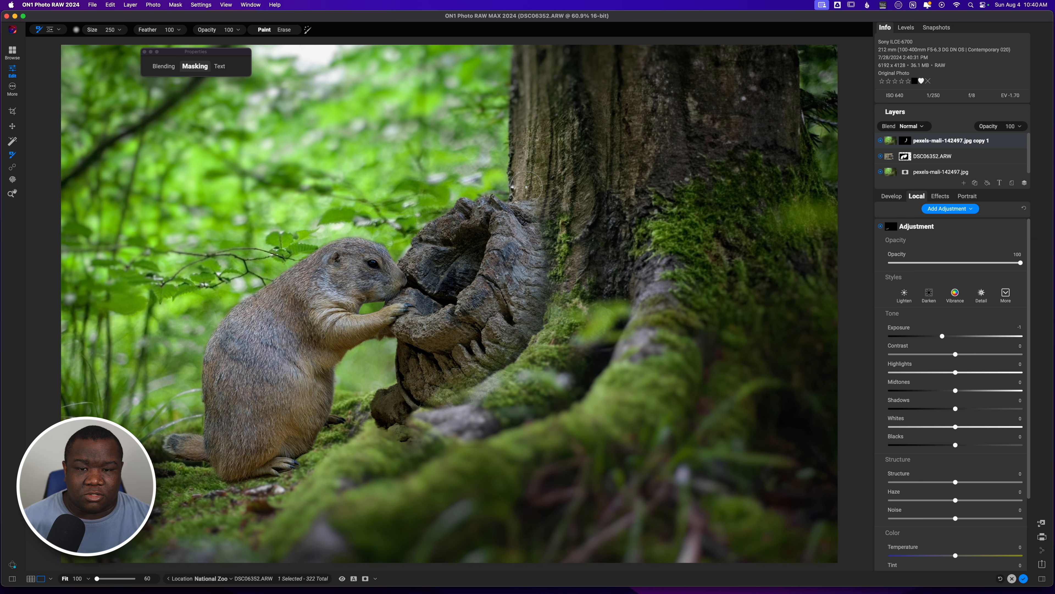
mouse_move(535, 207)
left_mouse_down()
mouse_move(556, 290)
mouse_move(534, 381)
left_mouse_up()
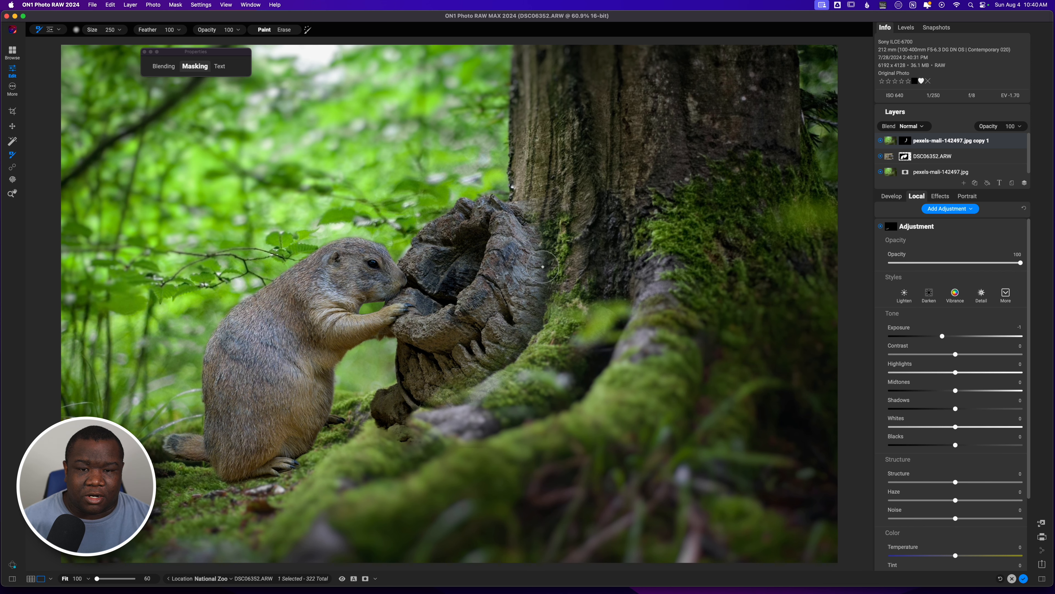
key("[")
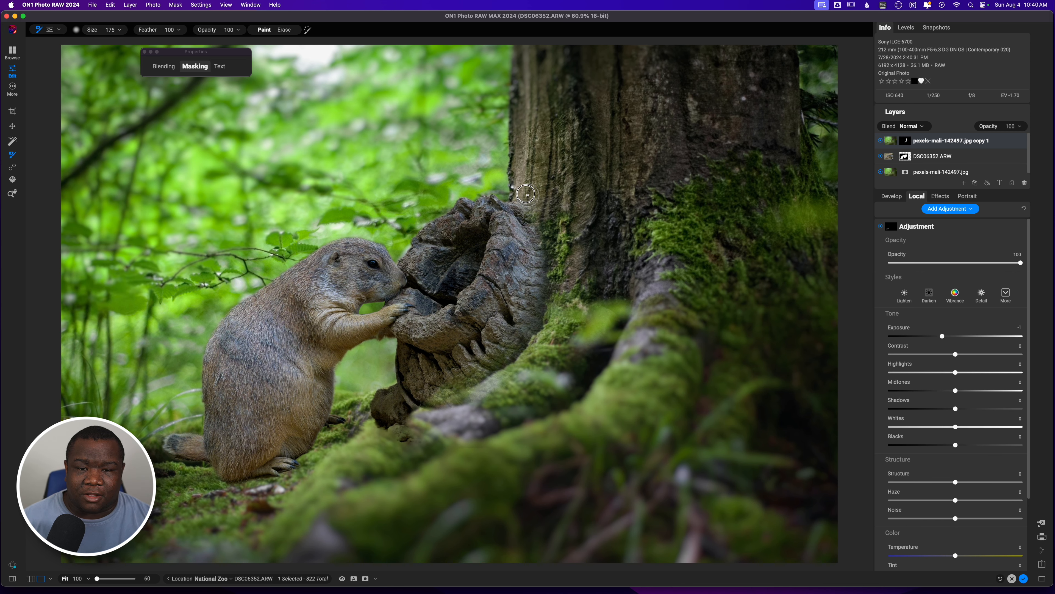
key("[")
key("[")
key("[")
key("[")
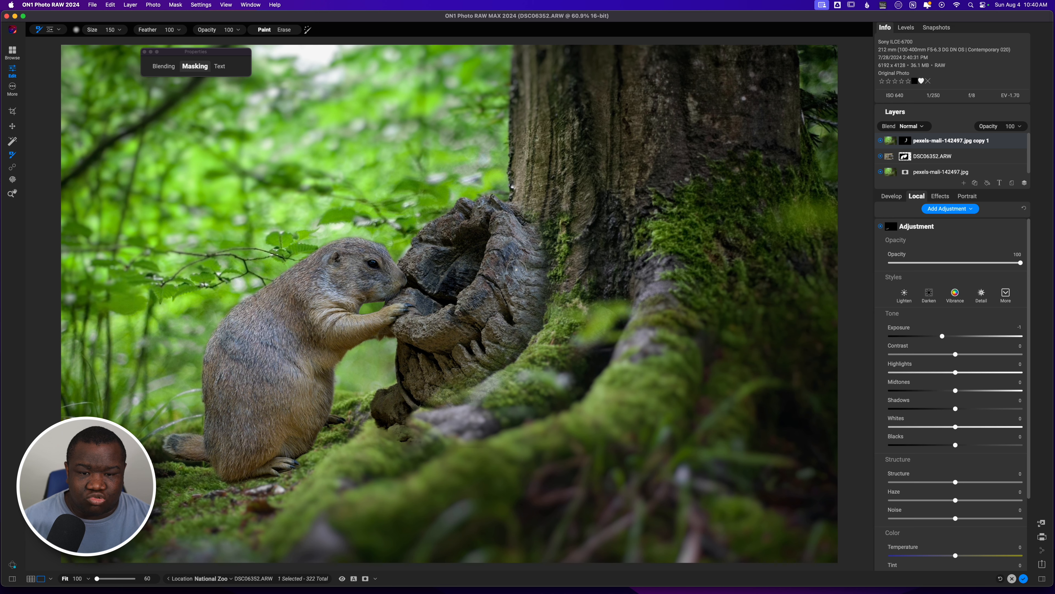
key("]")
key("]")
key("]")
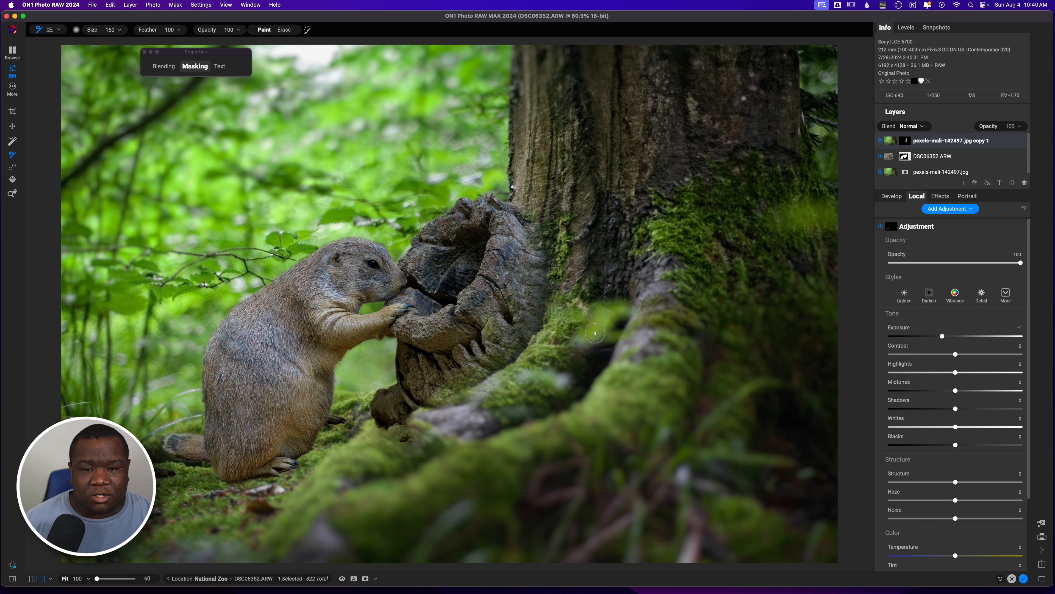
Refine the blend between the stump's right edge and the trunk using mask brush sizes between 125 and 200.
key("bracketleft")
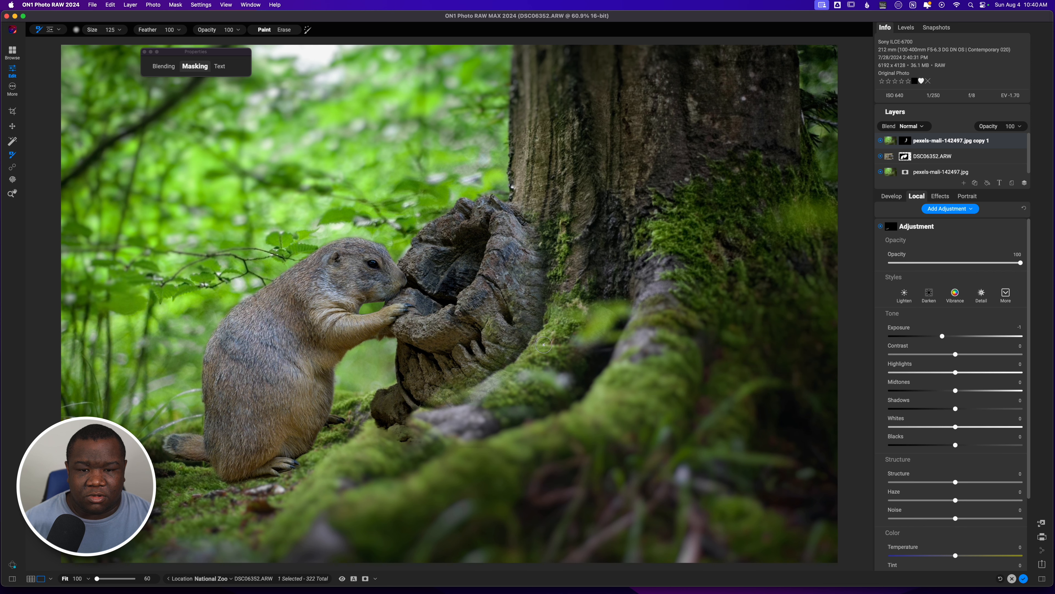
key("bracketright")
key("bracketright")
key("bracketright")
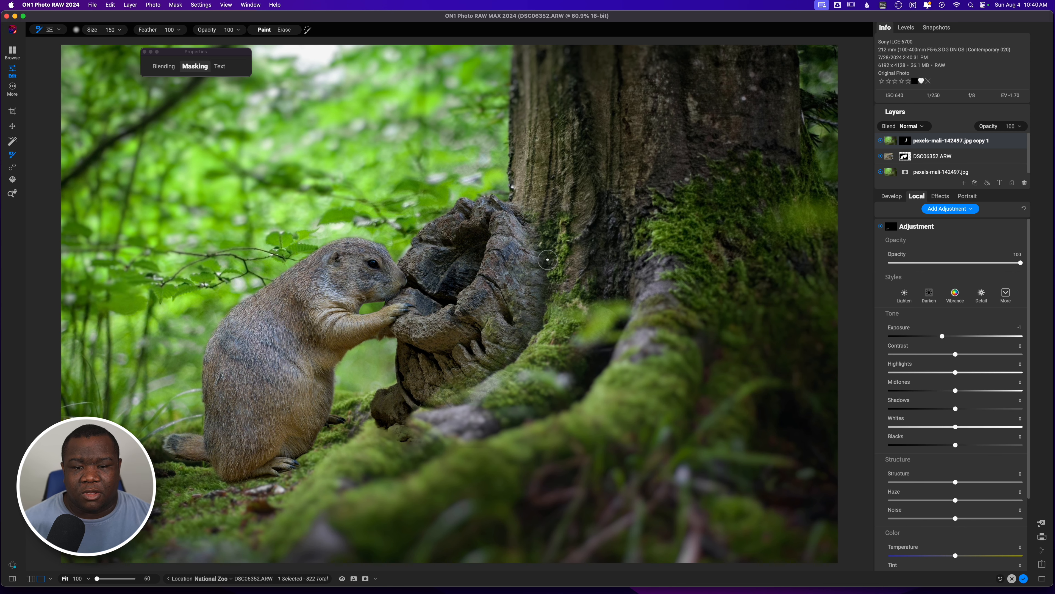
left_click_drag(541, 233, 540, 319)
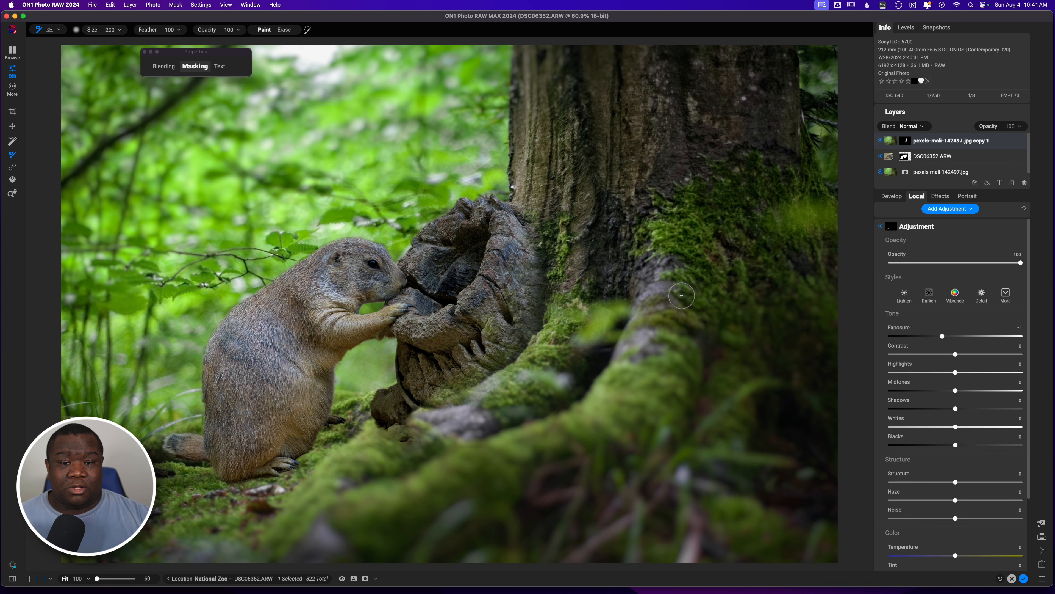
left_click_drag(553, 218, 548, 245)
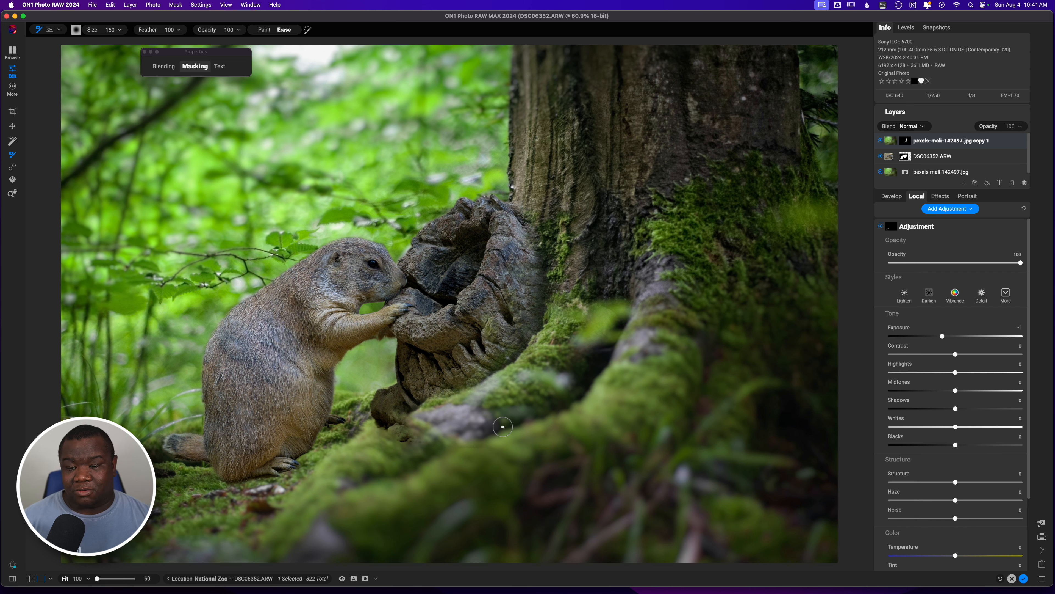
Paint moss over the base of the prairie dog's feet on the background copy's mask, reducing the brush size from 125 to 80.
key("]")
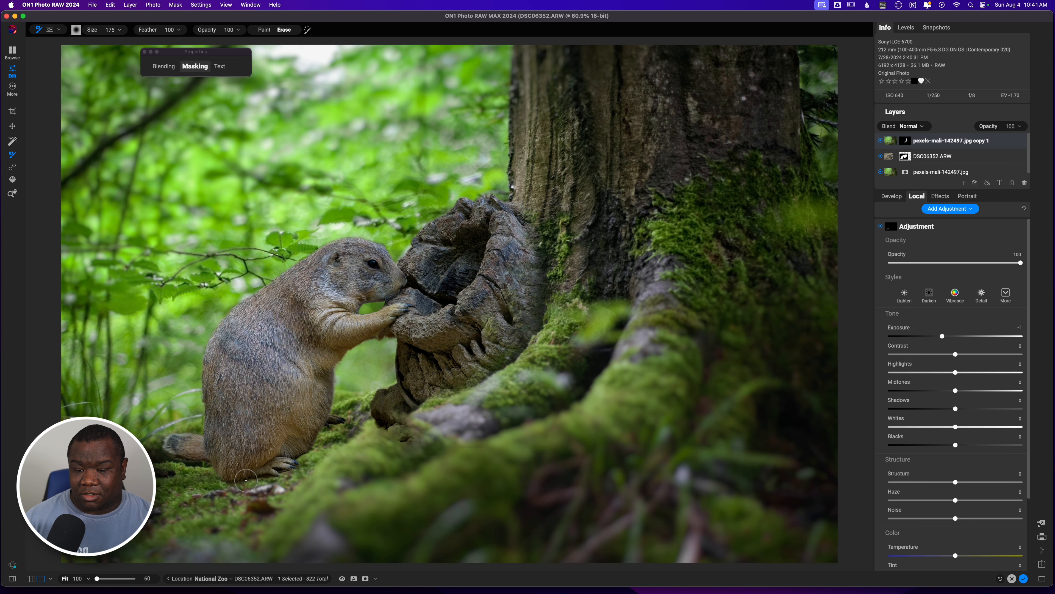
key("x")
key("bracketleft")
key("bracketleft")
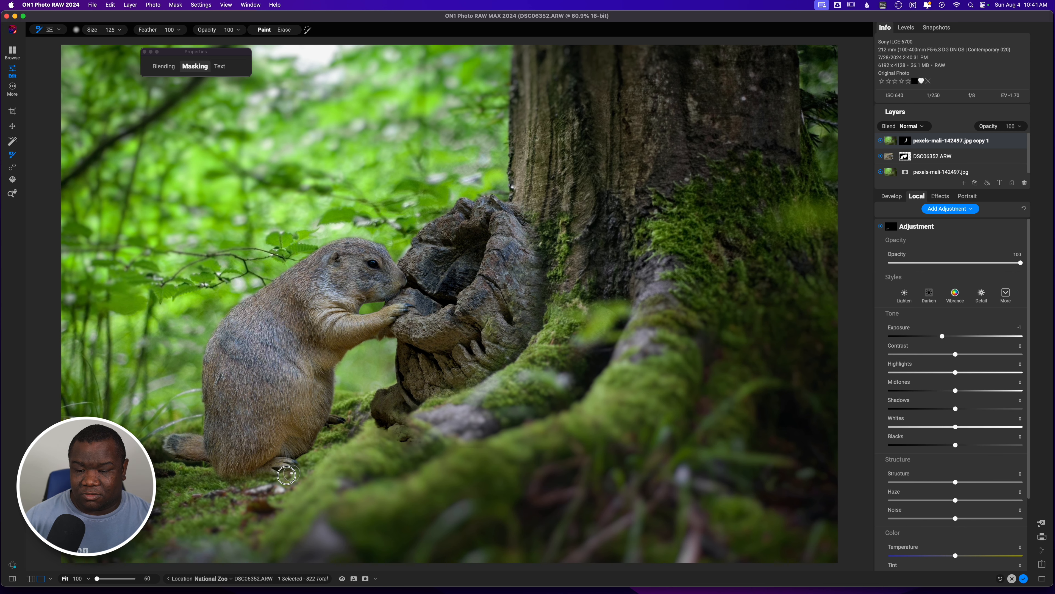
key("bracketleft")
key("bracketleft")
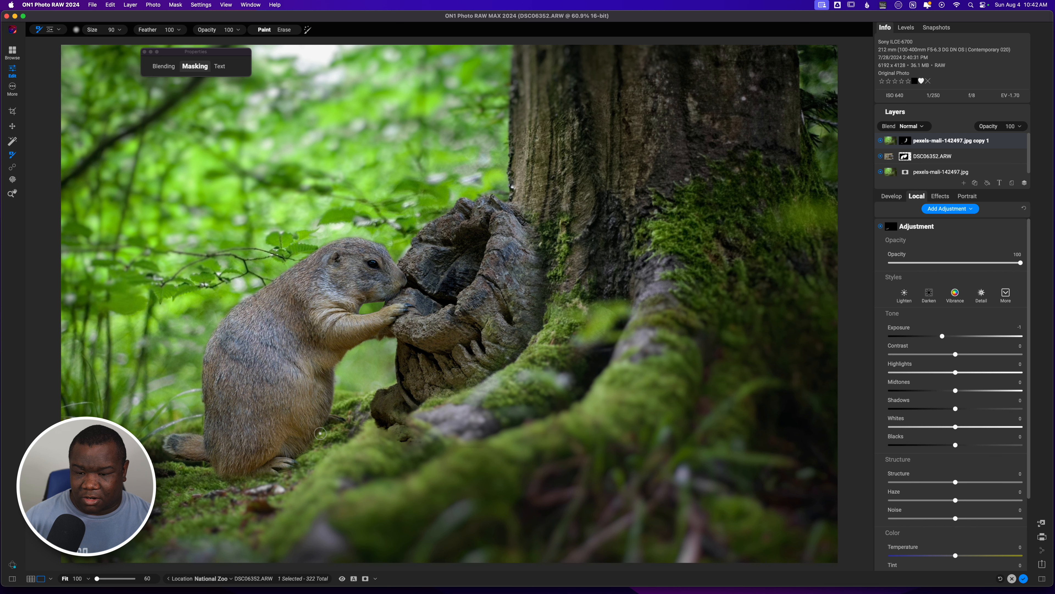
key("bracketleft")
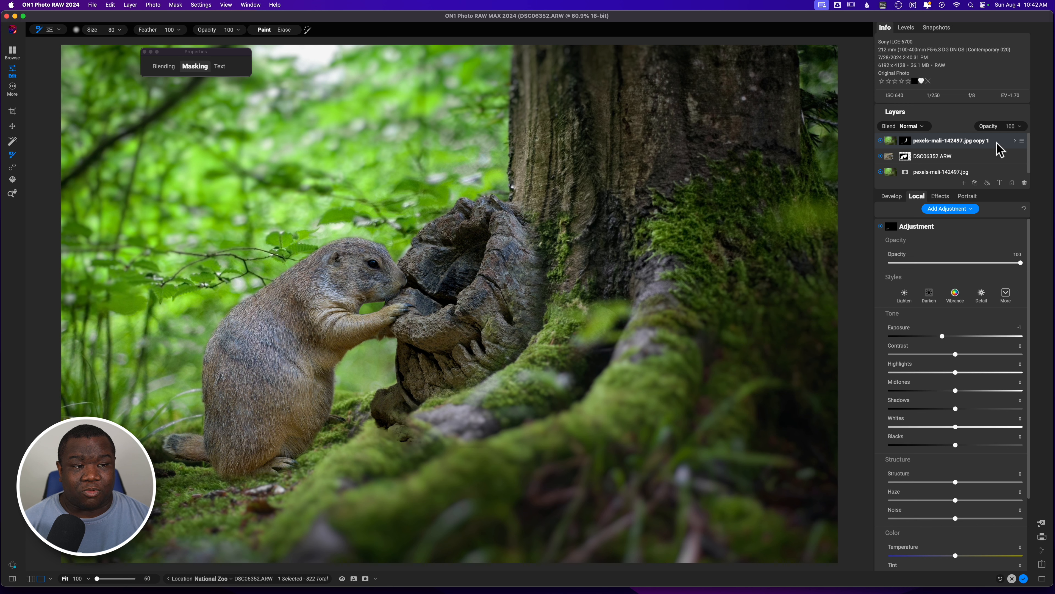
Rename the pexels-mali-142497.jpg copy 1 layer to "BG Cover Up".
double_click(976, 141)
triple_click(961, 140)
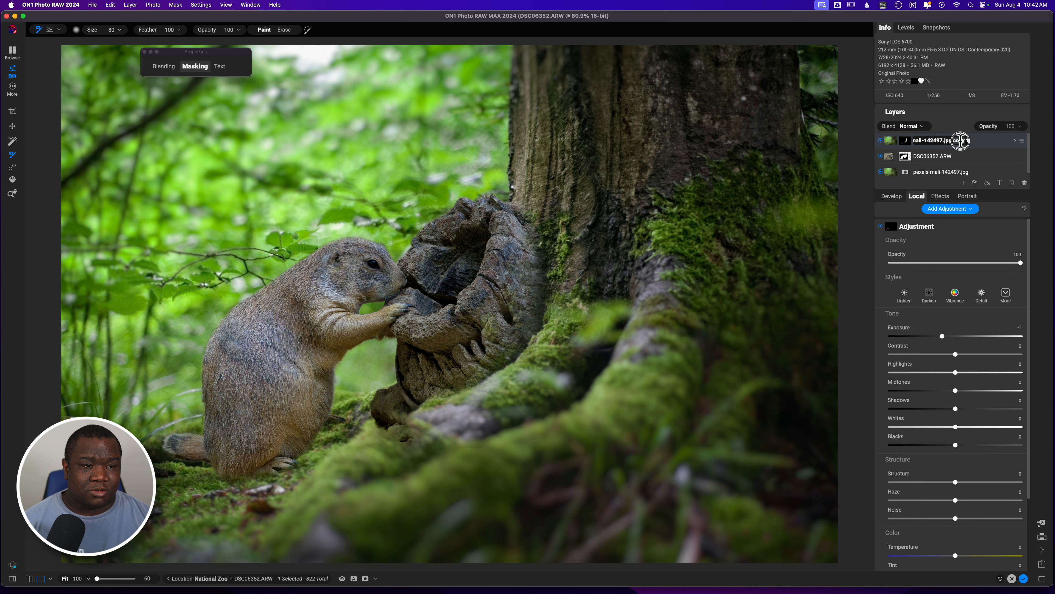
type("BG Cover Up")
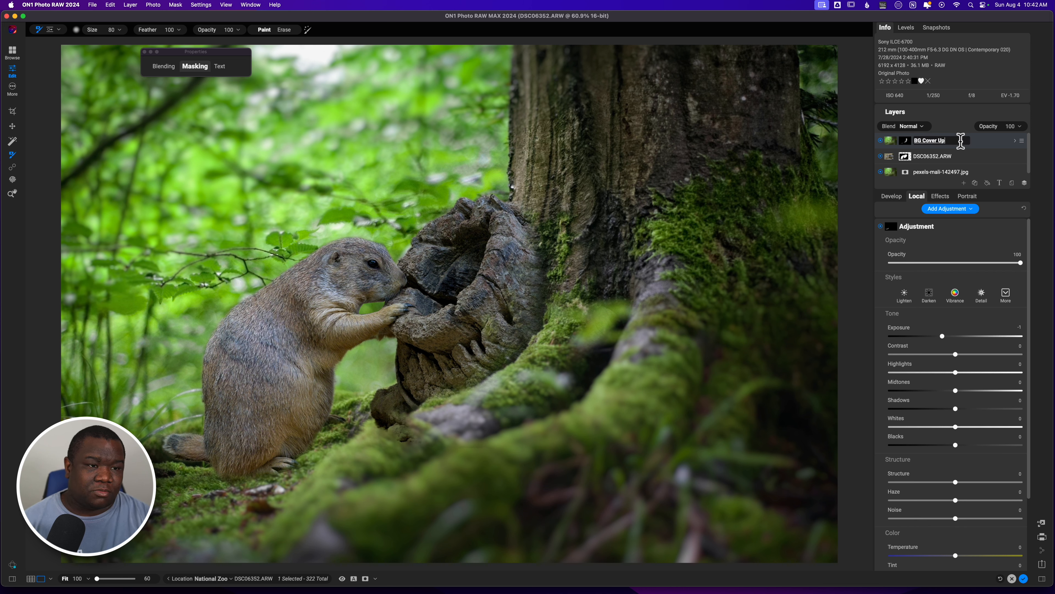
key("Return")
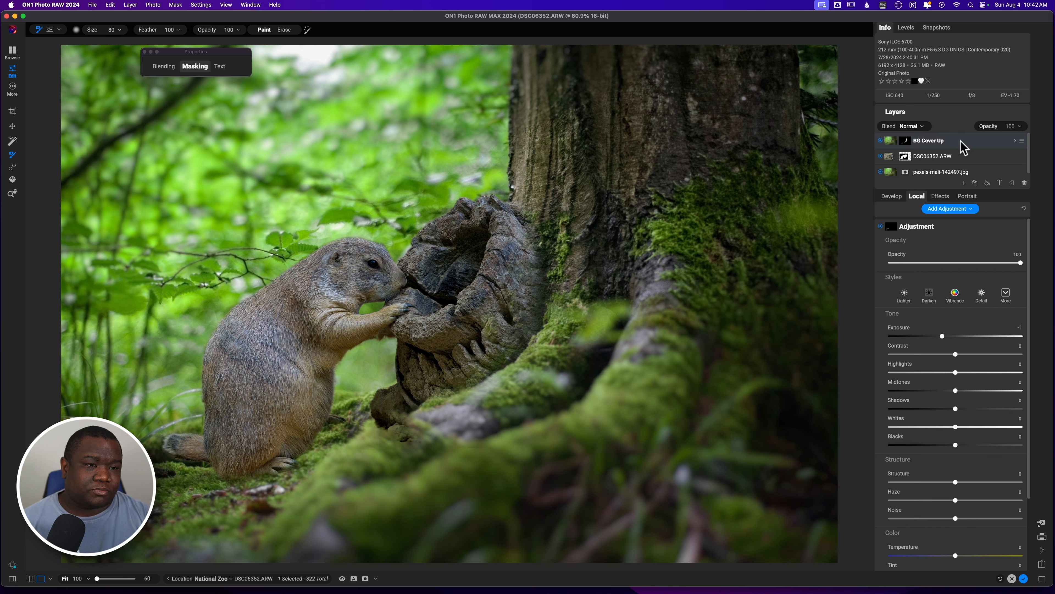
Rename the pexels-mali-142497.jpg background layer to "Bg Primary".
double_click(952, 172)
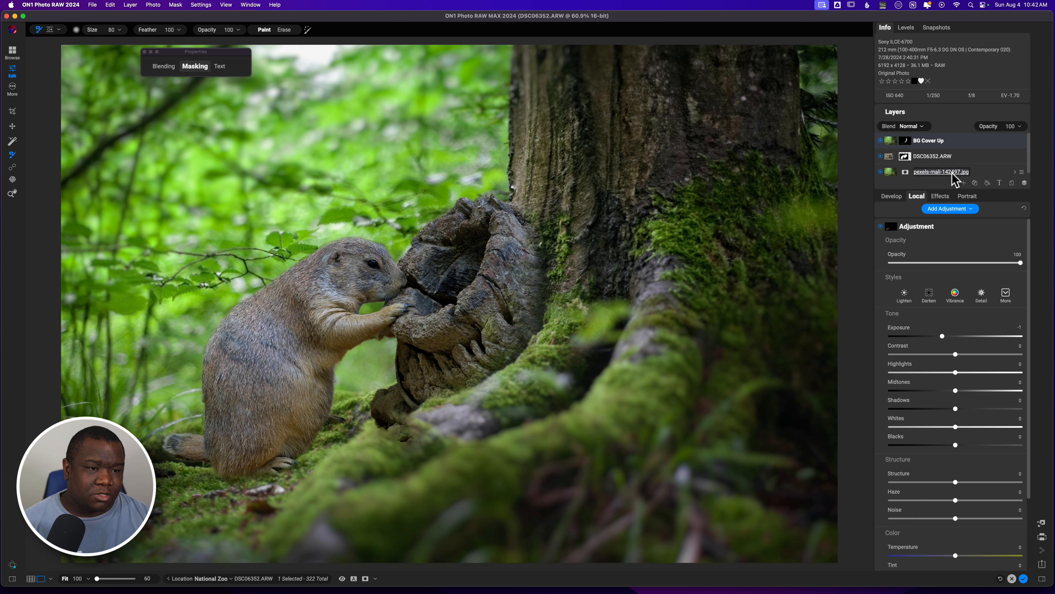
type("Bg P")
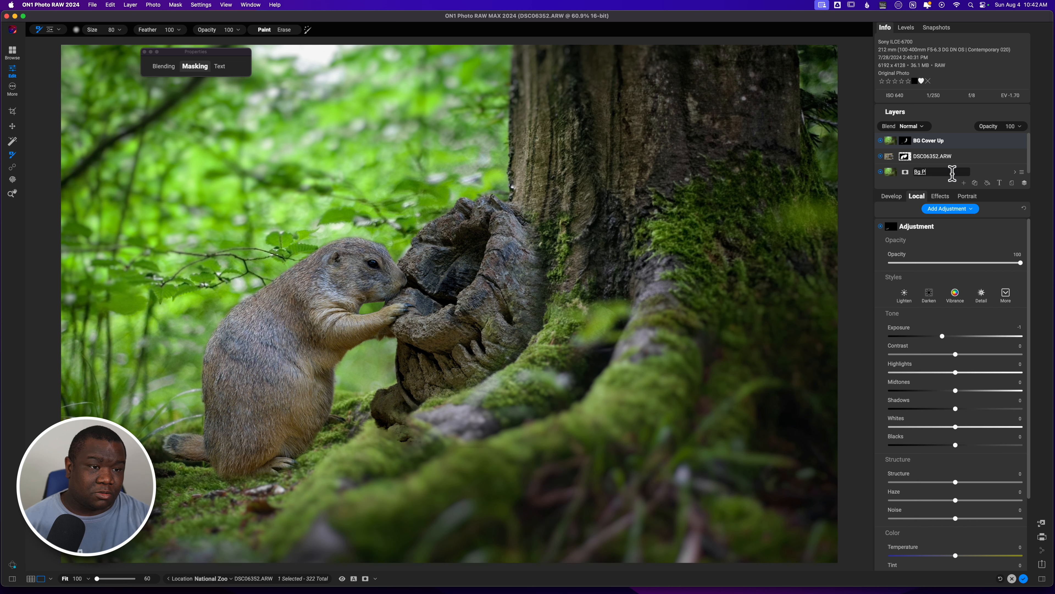
type("rimary")
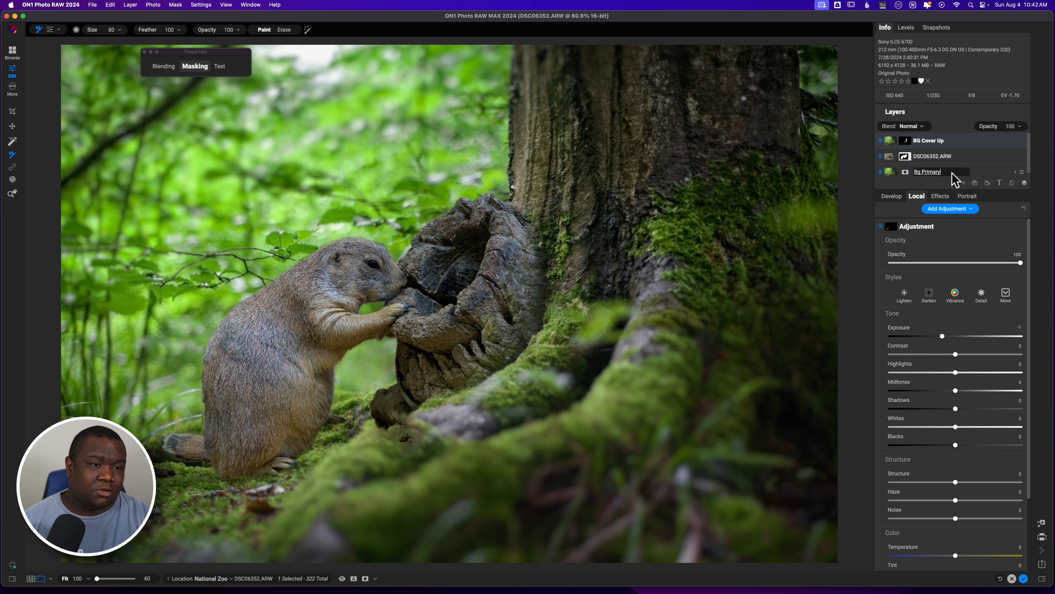
key("Return")
Rename the DSC06352.ARW layer to "Subject".
double_click(946, 157)
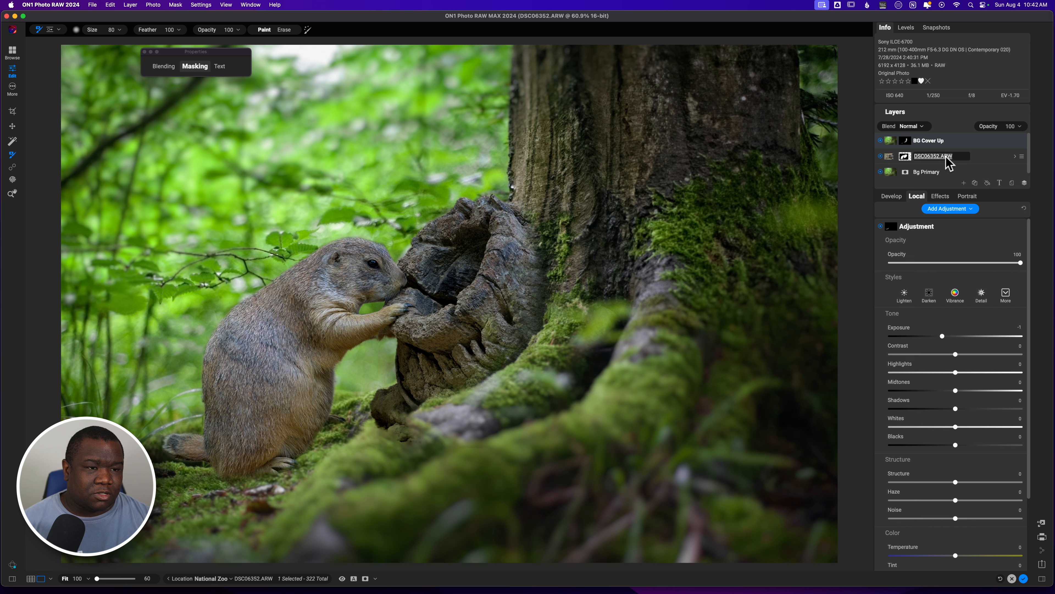
type("Subjec")
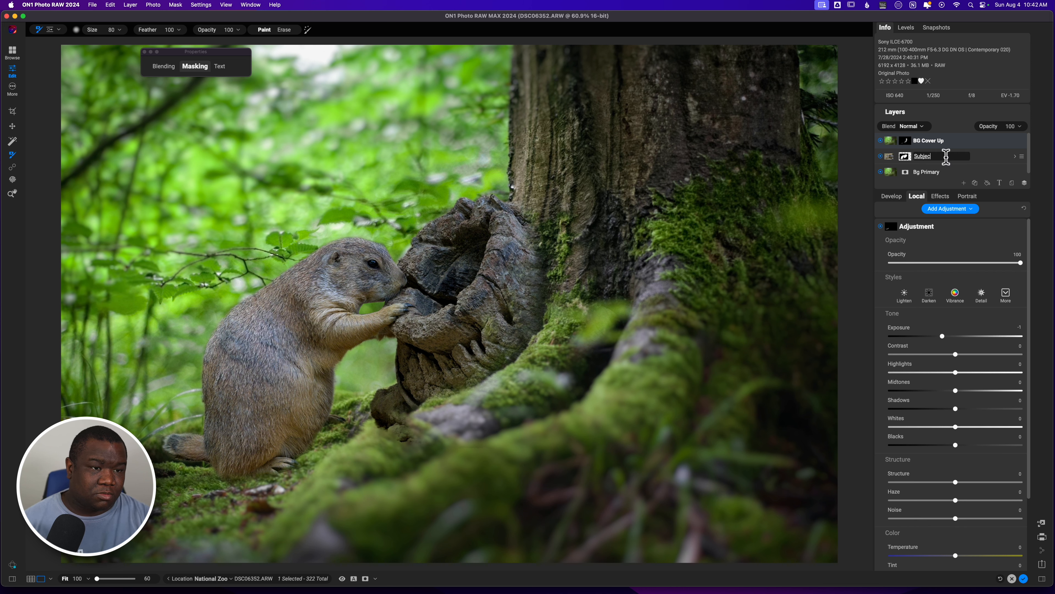
type("t")
key("Return")
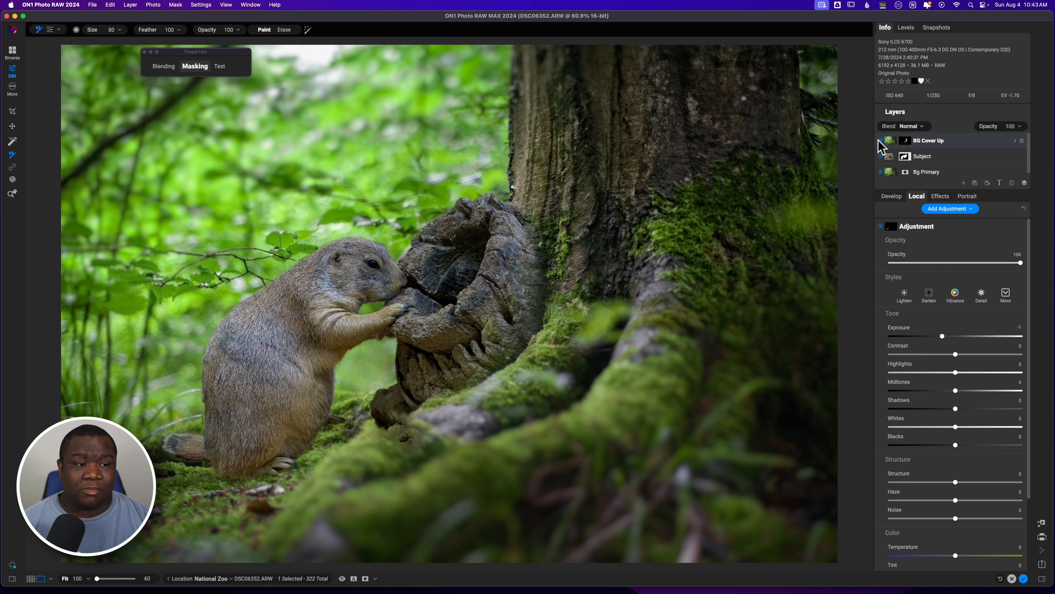
Create a new stamped layer above BG Cover Up, hide the source layers beneath it, and toggle its visibility as a check.
right_click(949, 142)
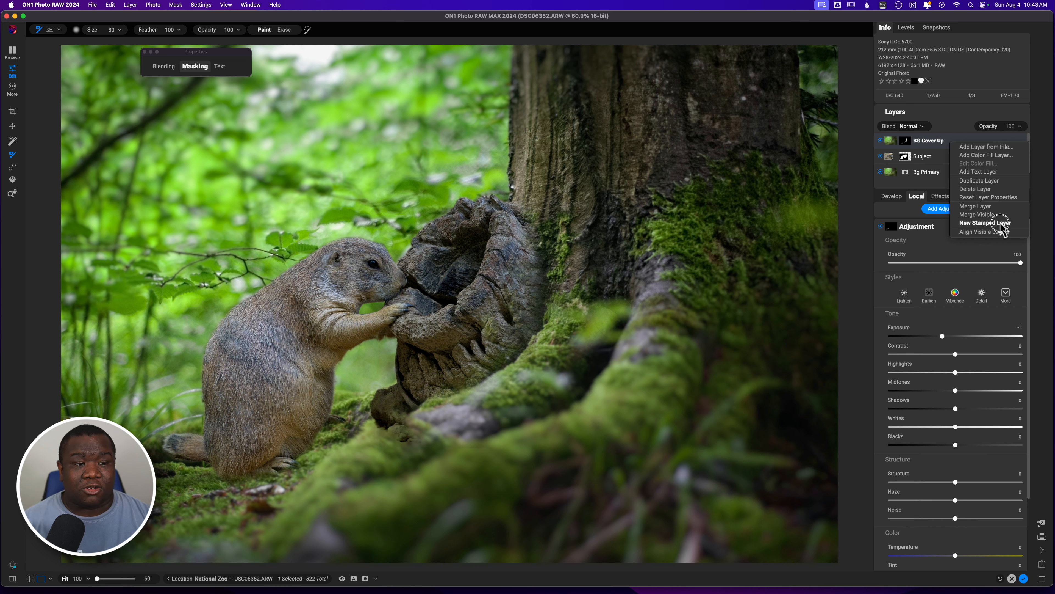
left_click(1001, 224)
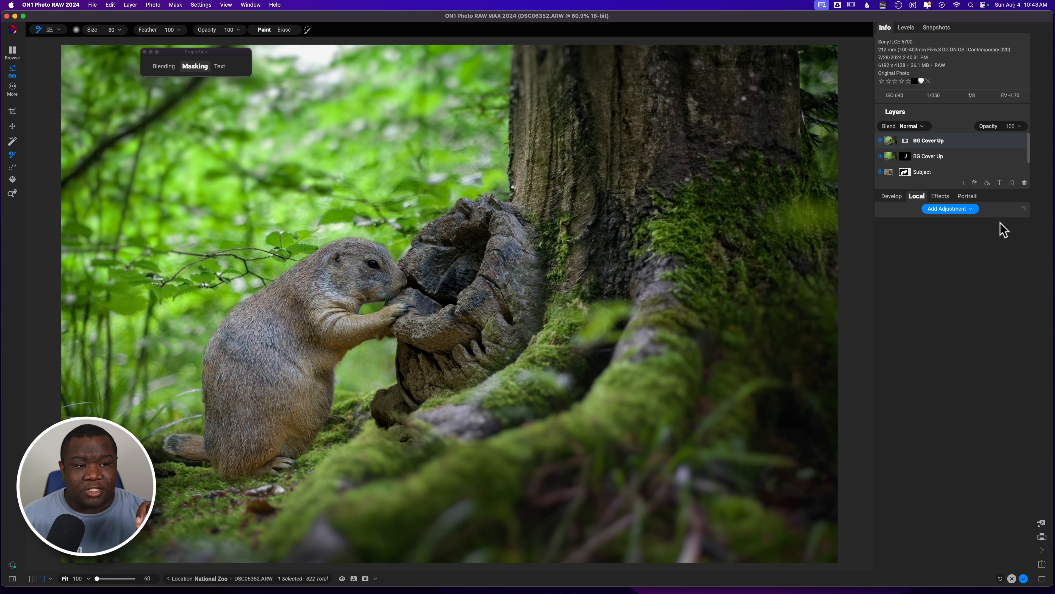
left_click(881, 156)
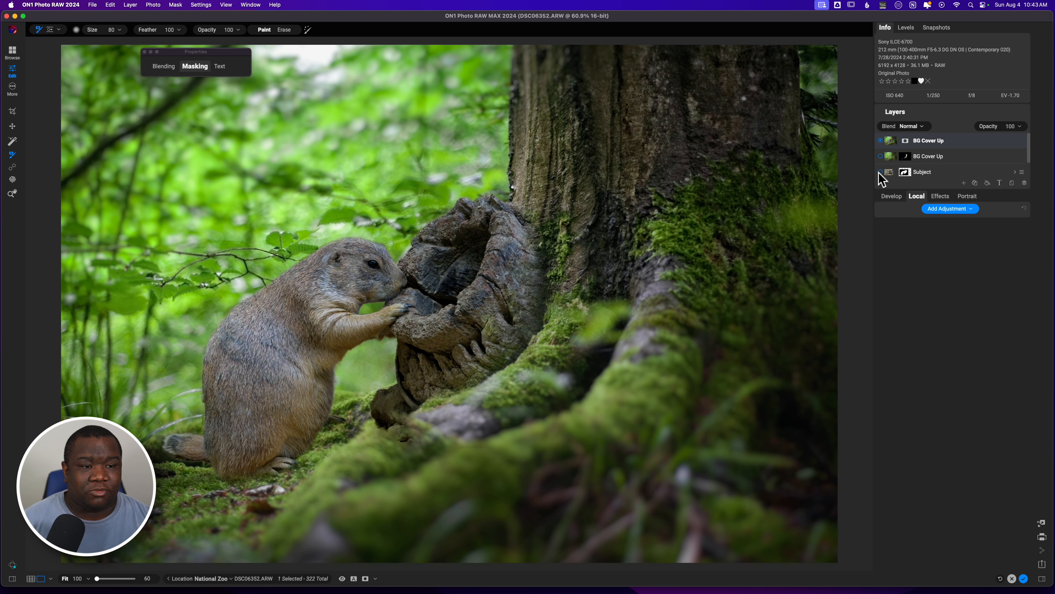
scroll(897, 162, "down", 1)
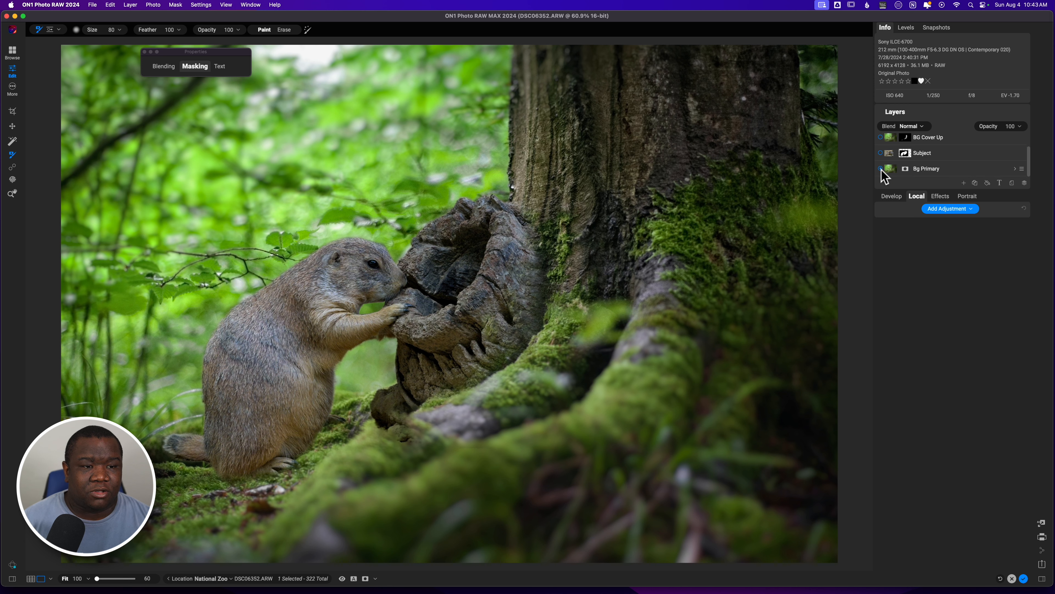
scroll(942, 159, "up", 1)
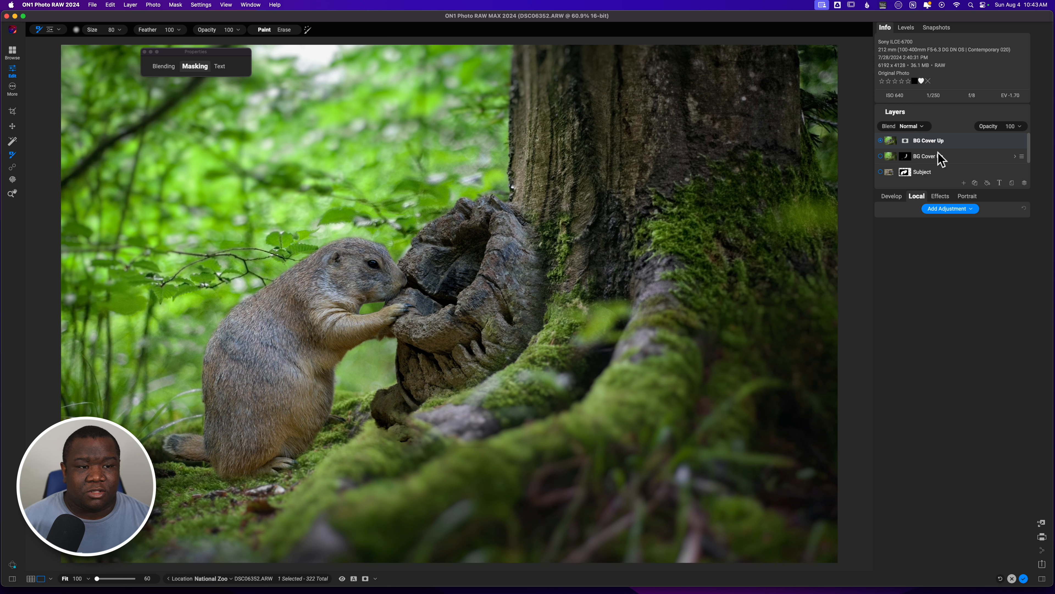
left_click(880, 141)
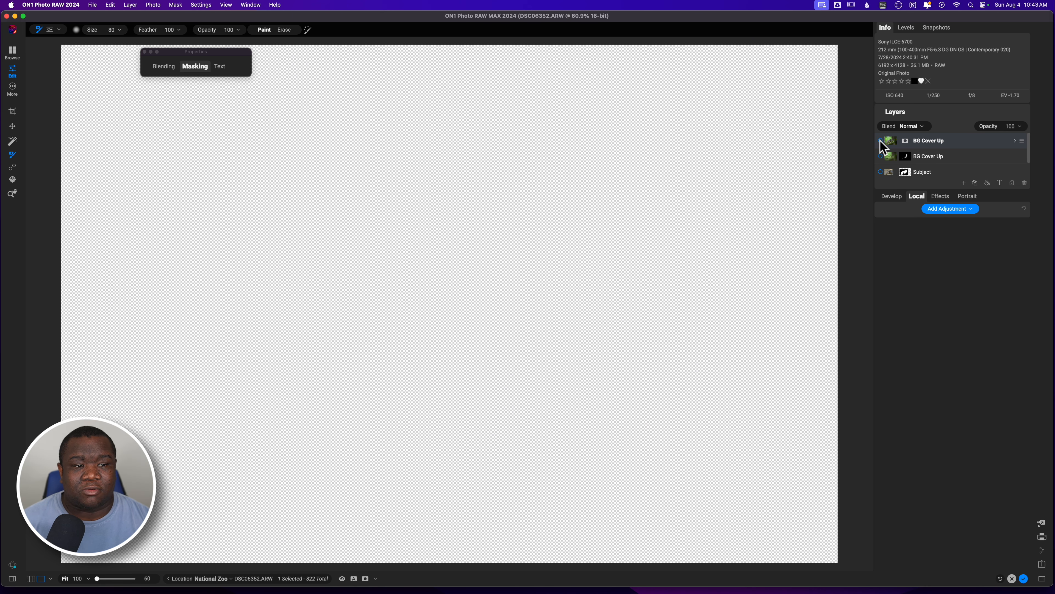
left_click(880, 141)
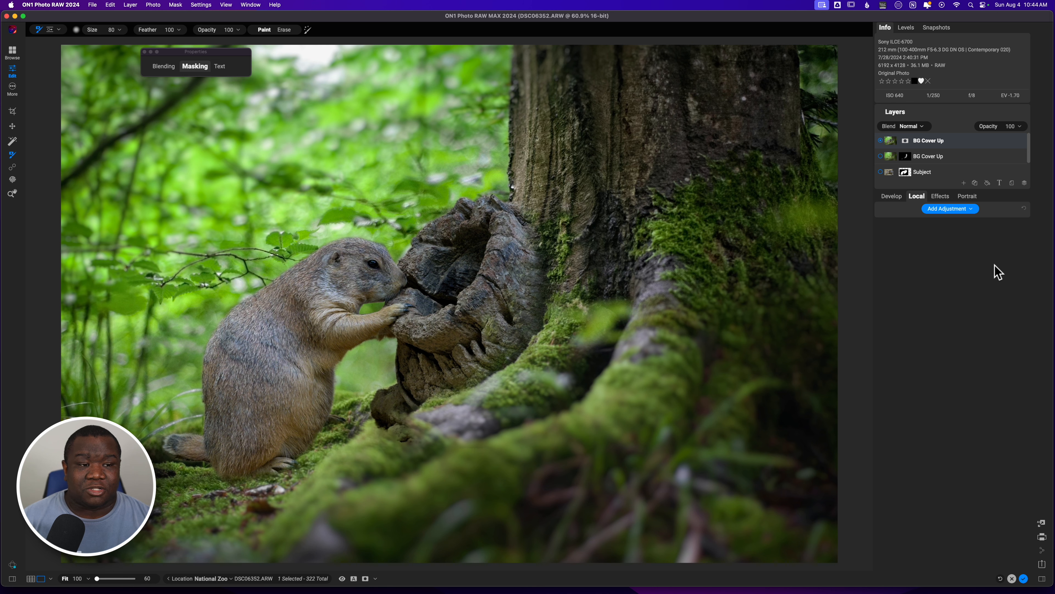
Add a local adjustment with exposure -1 and paint it down the stump's right edge to its base with a size 300 brush.
left_click(969, 210)
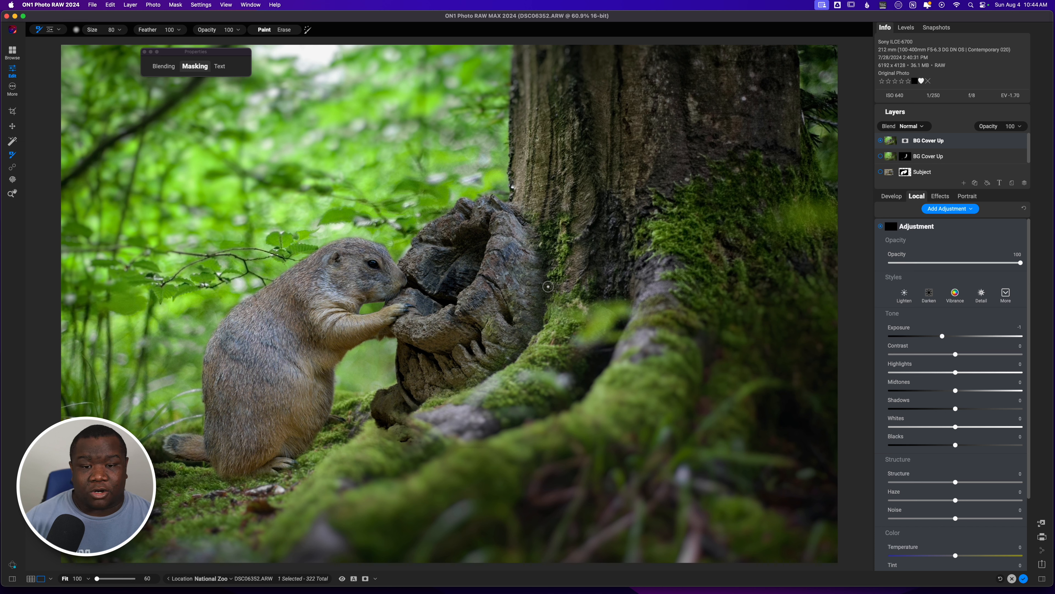
key("bracketright")
key("bracketright")
key("bracketright")
key("bracketright")
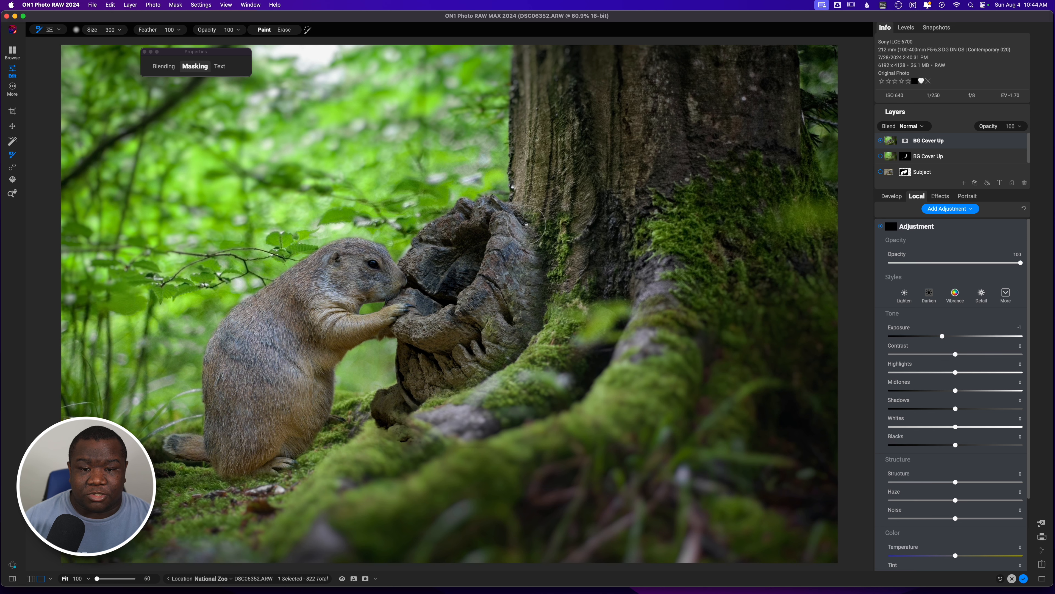
mouse_move(527, 226)
left_mouse_down()
mouse_move(530, 268)
mouse_move(515, 306)
mouse_move(422, 396)
left_mouse_up()
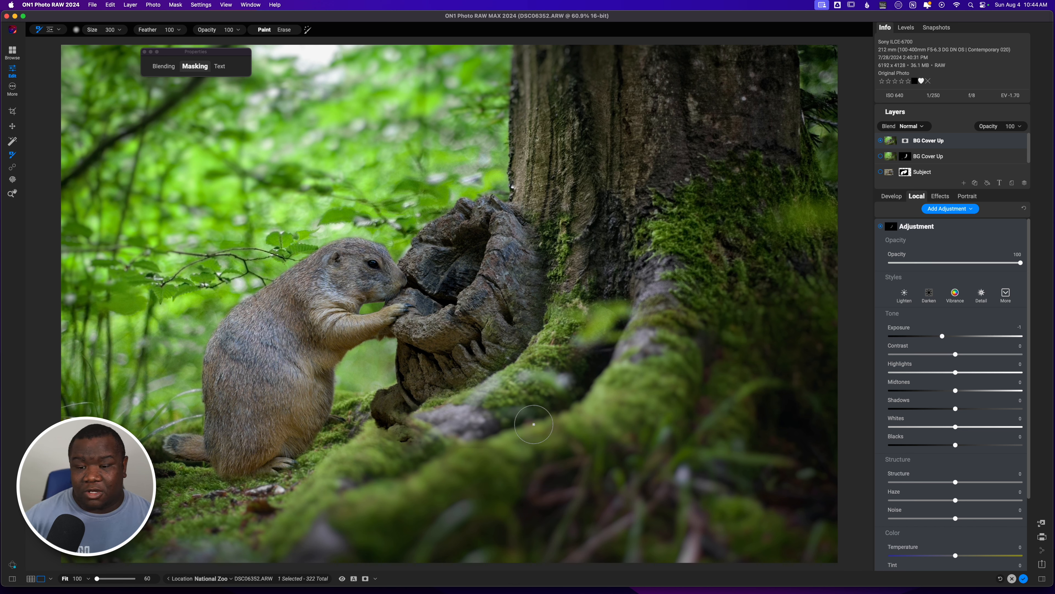
key("bracketright")
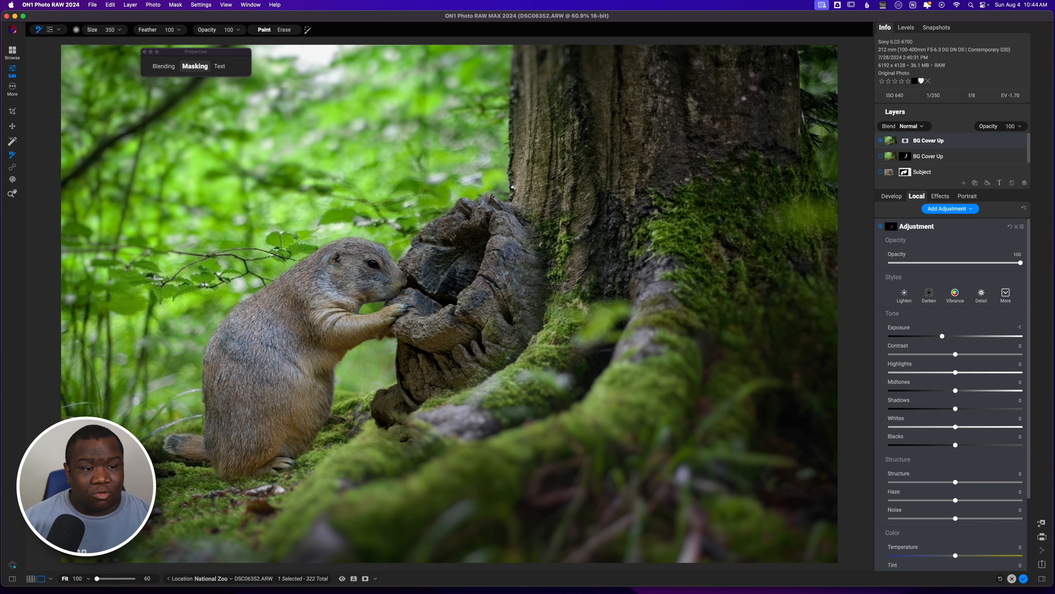
Rename the stump's darkening adjustment to "Bark".
double_click(929, 227)
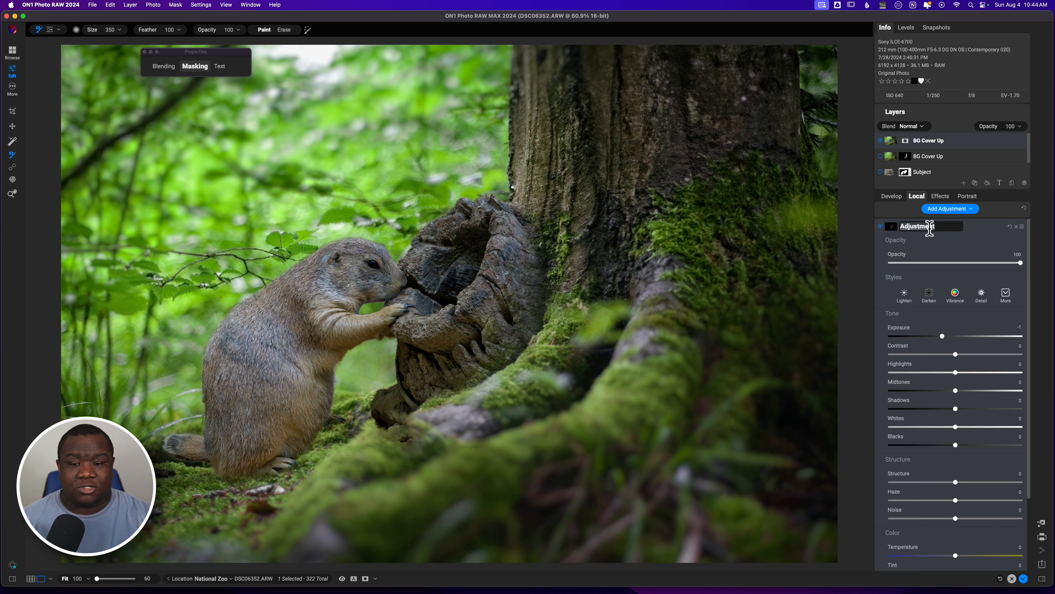
type("Bark")
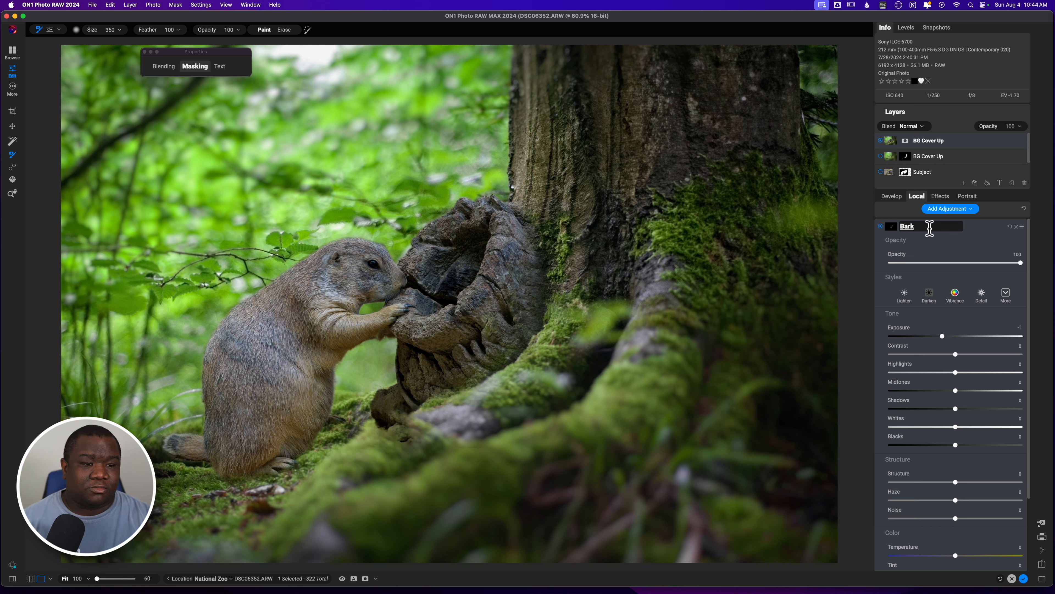
key("Return")
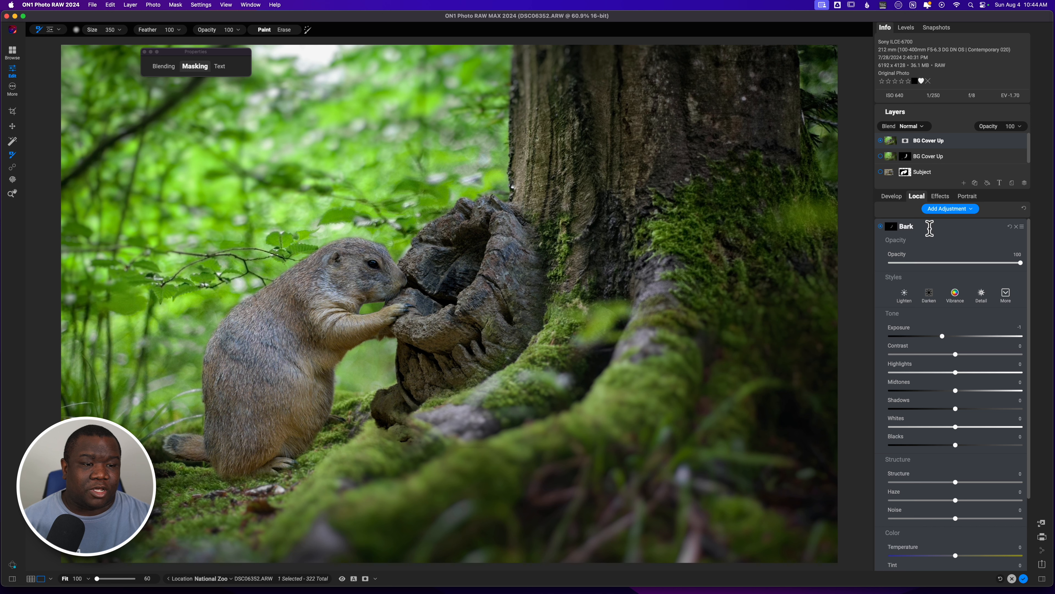
Add a second local adjustment with exposure -1 for shading around the prairie dog, reducing the brush size to 70.
left_click(940, 209)
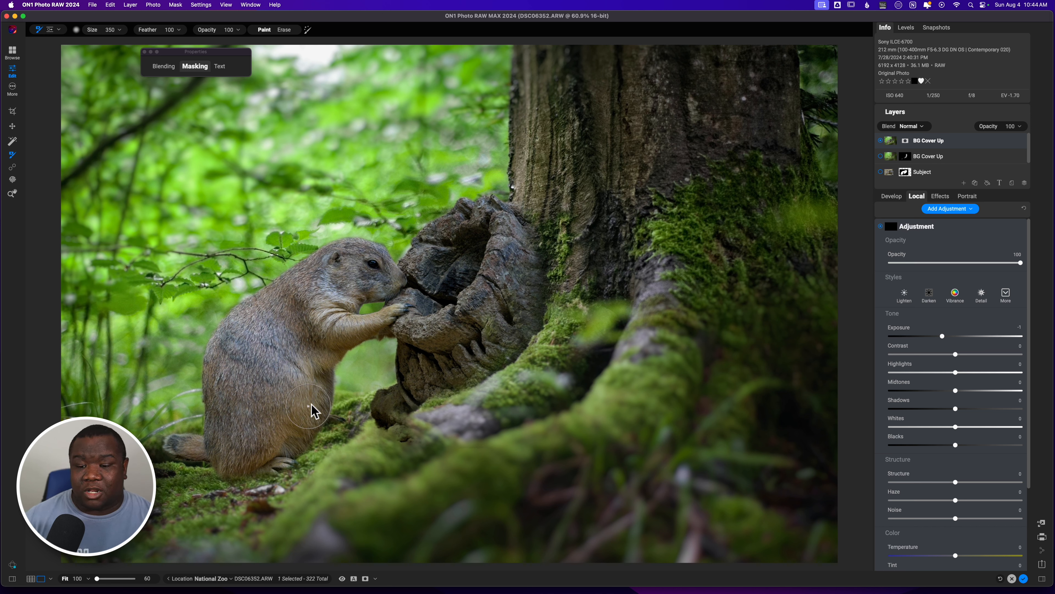
key("bracketleft")
key("bracketleft")
key("bracketleft")
key("bracketleft")
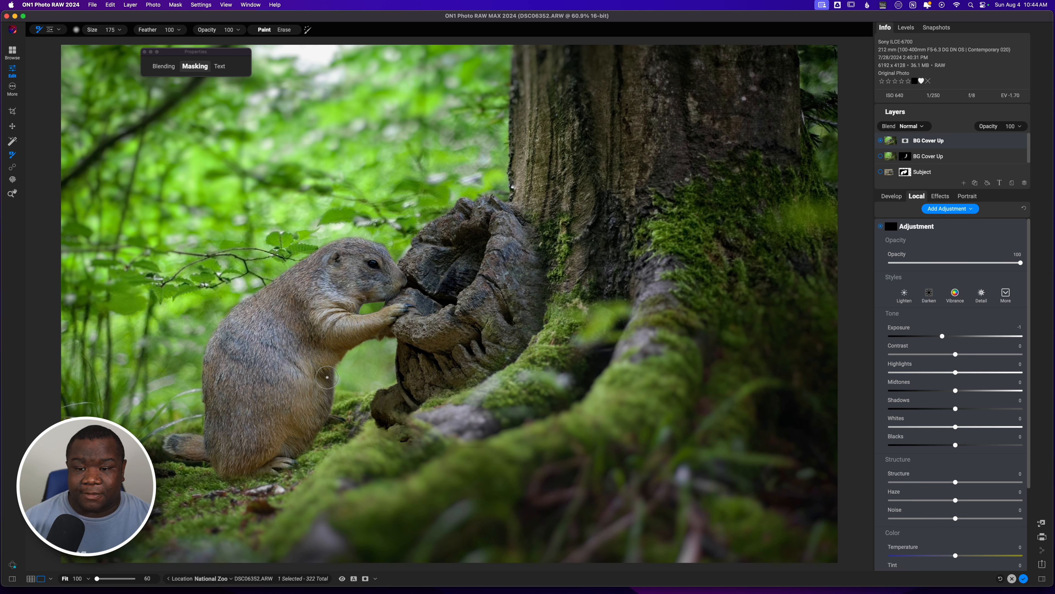
key("bracketleft")
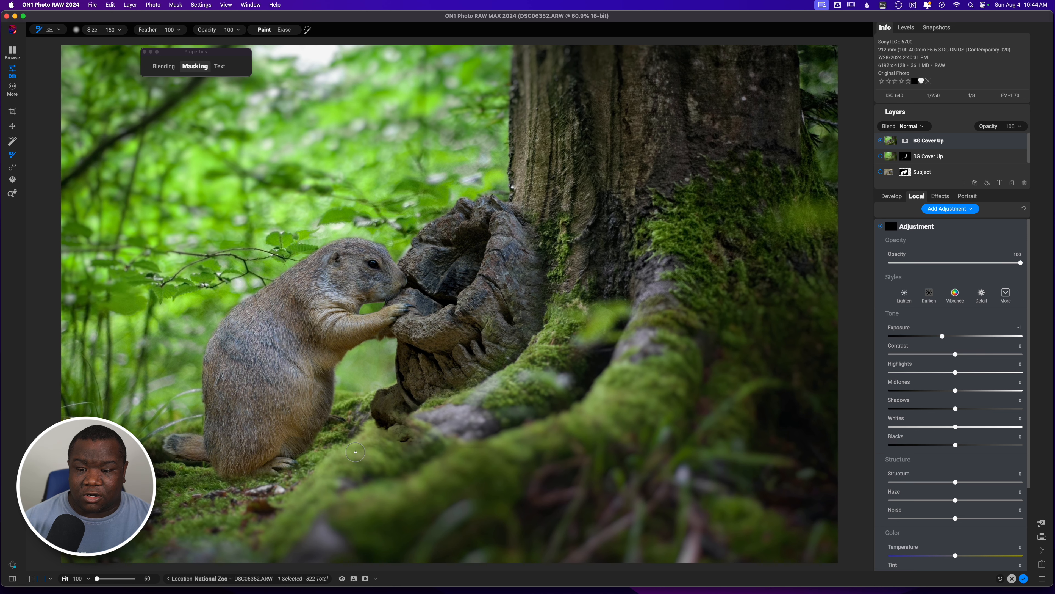
key("bracketleft")
key("bracketleft")
key("bracketleft")
key("bracketleft")
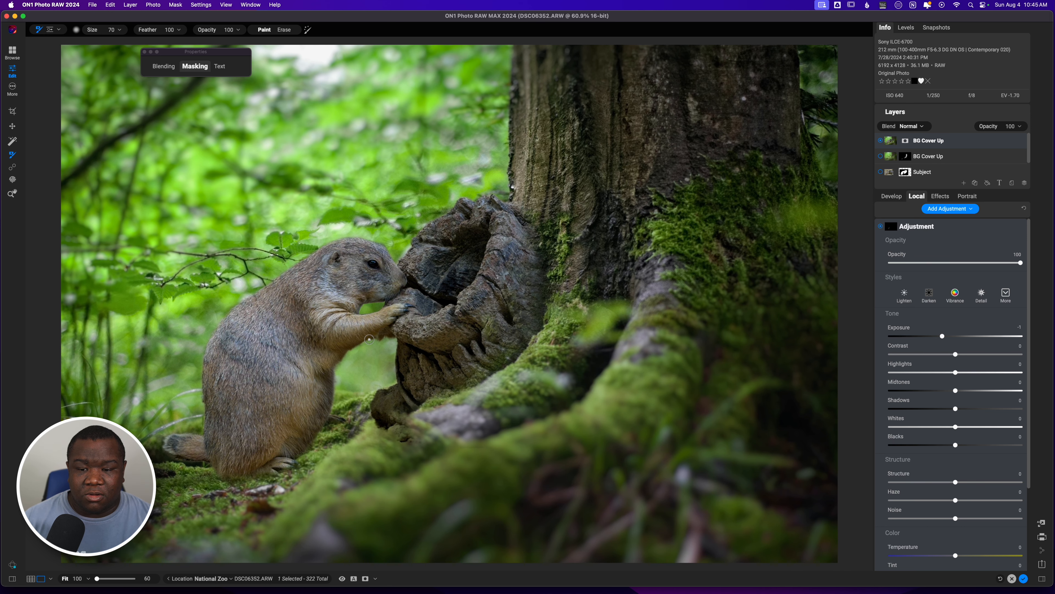
key("bracketleft")
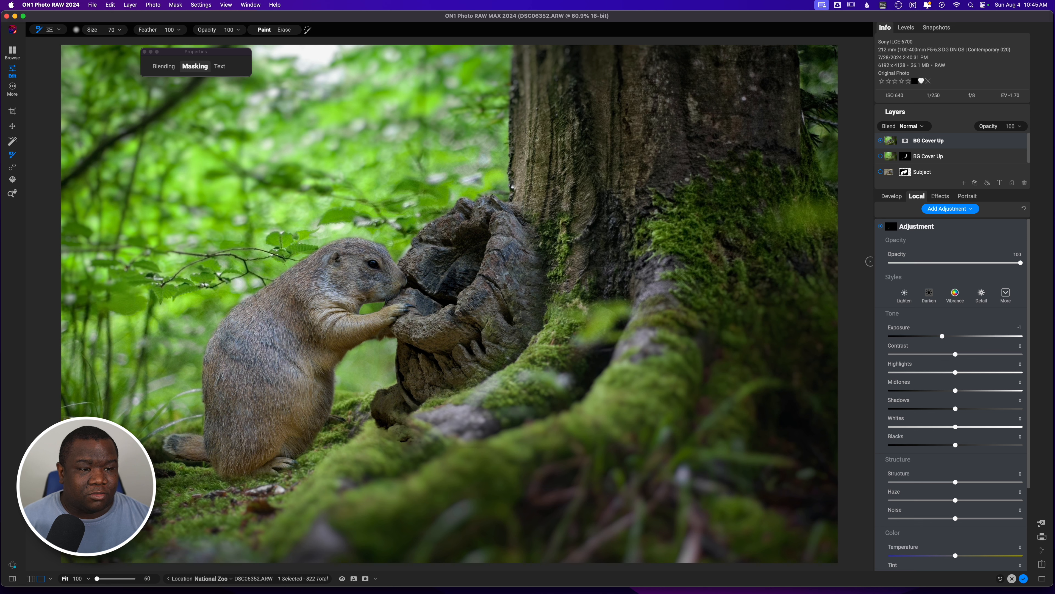
left_click(941, 228)
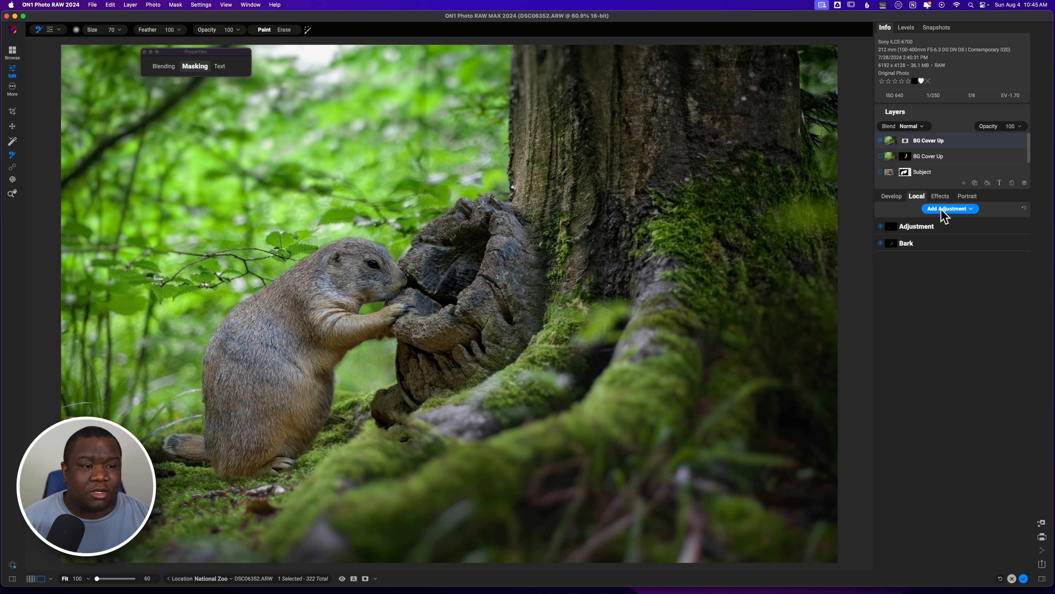
Add a Color Enhancer filter to the stamped layer and activate the filter's own mask.
left_click(941, 195)
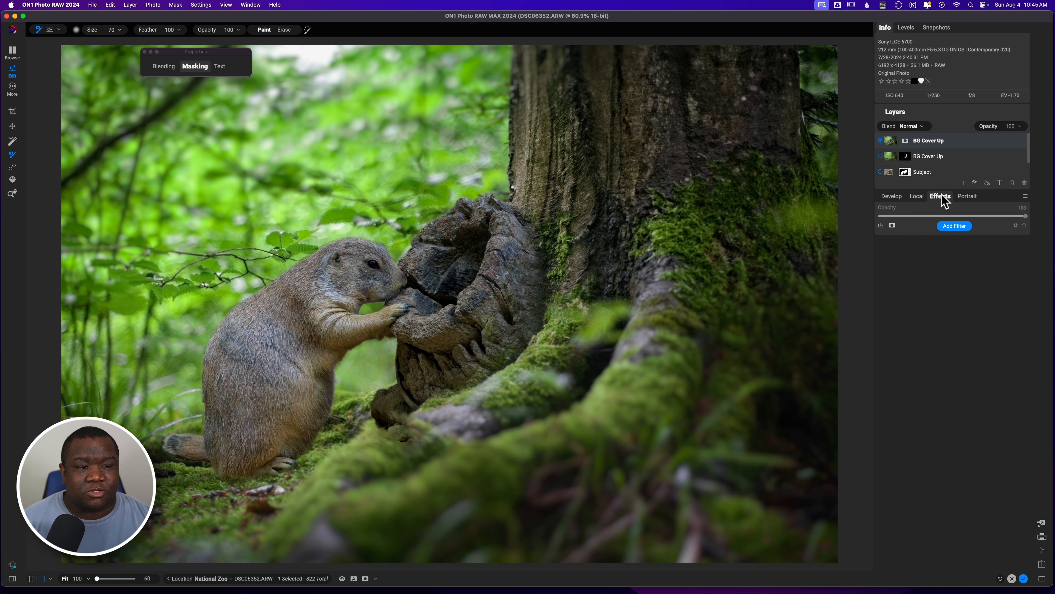
left_click(954, 227)
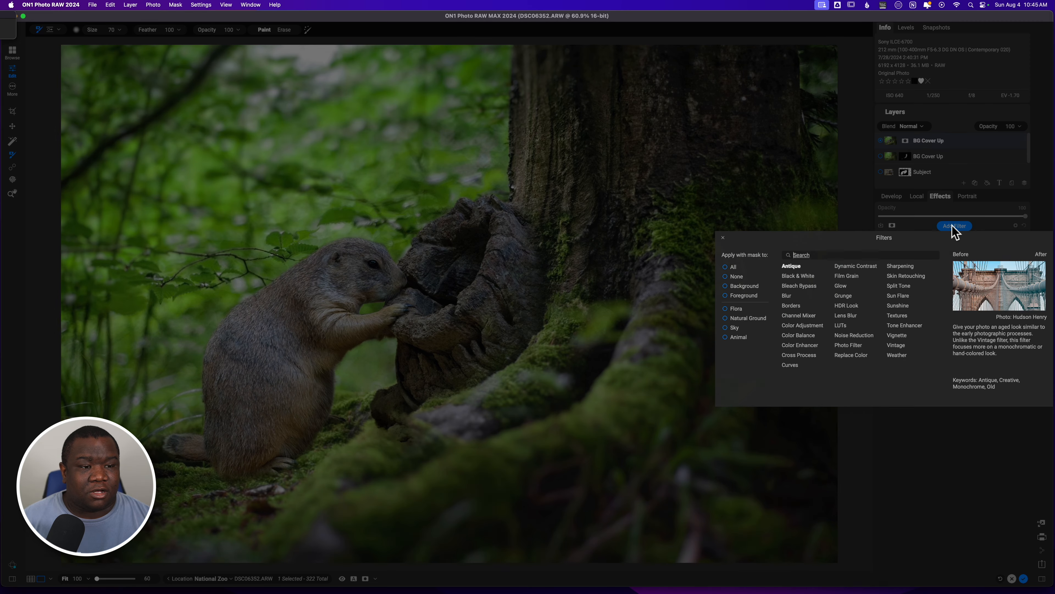
left_click(810, 348)
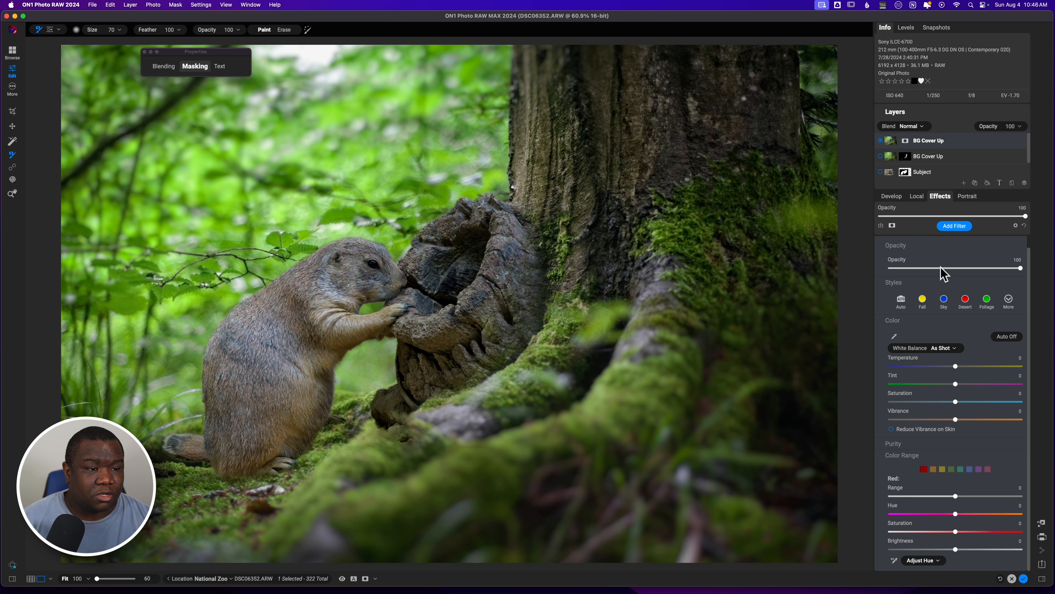
scroll(943, 274, "up", 2)
key("alt")
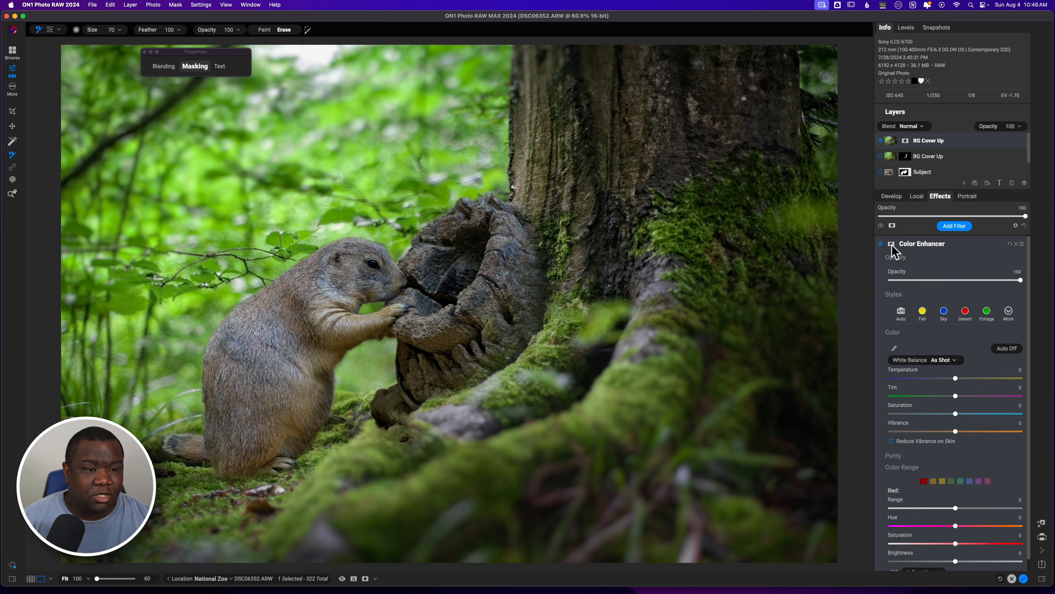
left_click(892, 244)
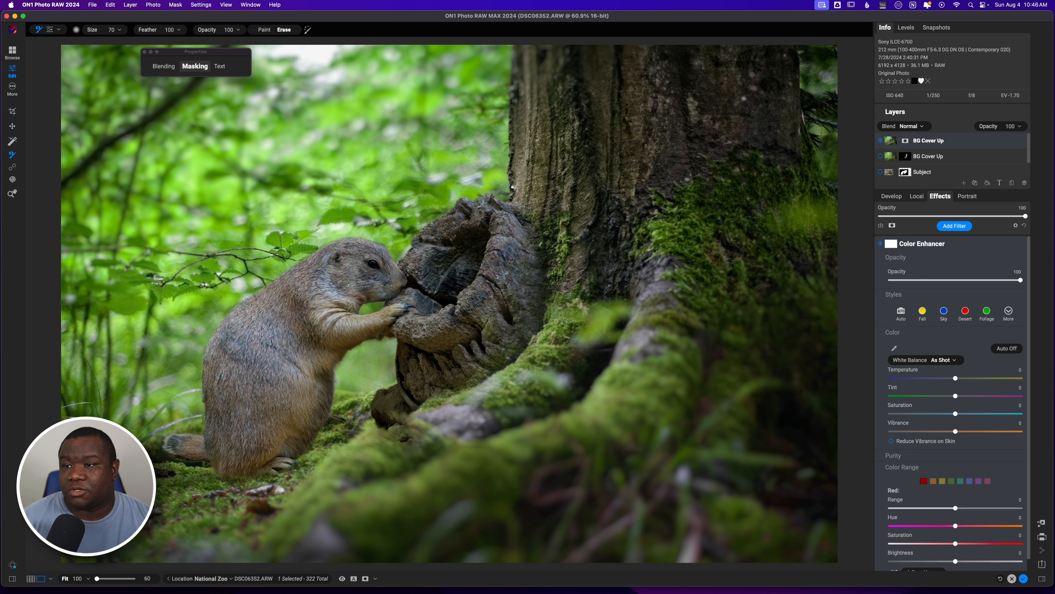
Mask the Color Enhancer filter to the prairie dog's body, feet and tail using the Quick Mask AI Brush, and apply the mask.
left_click(59, 29)
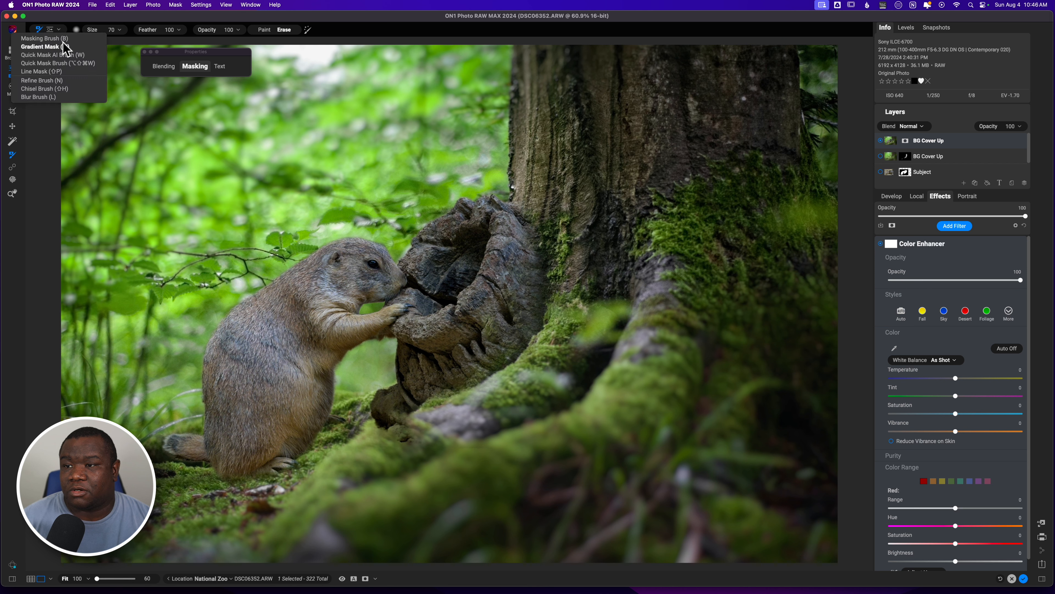
left_click(75, 54)
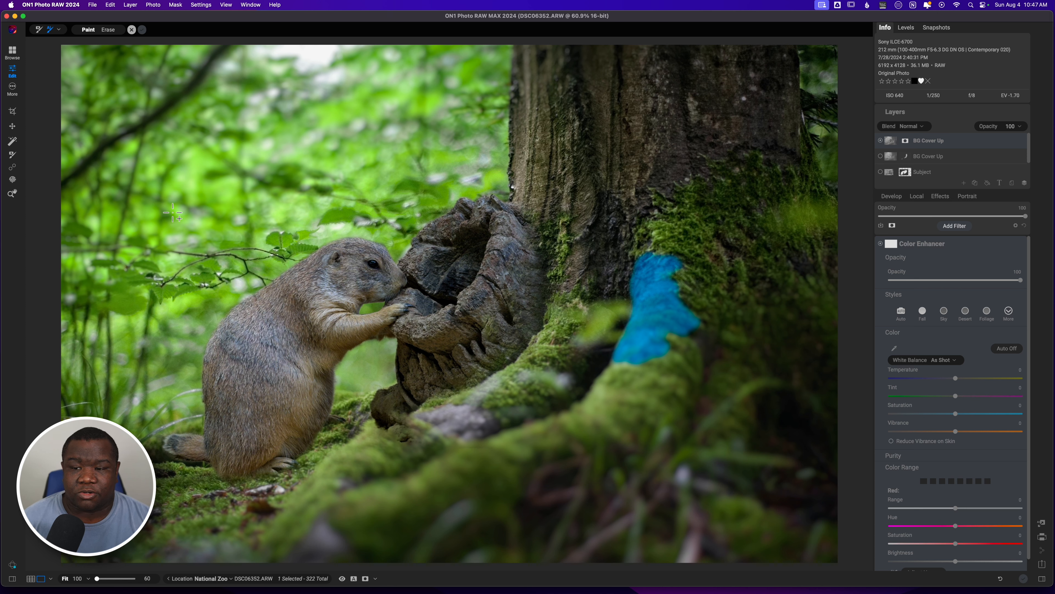
left_click_drag(303, 334, 416, 464)
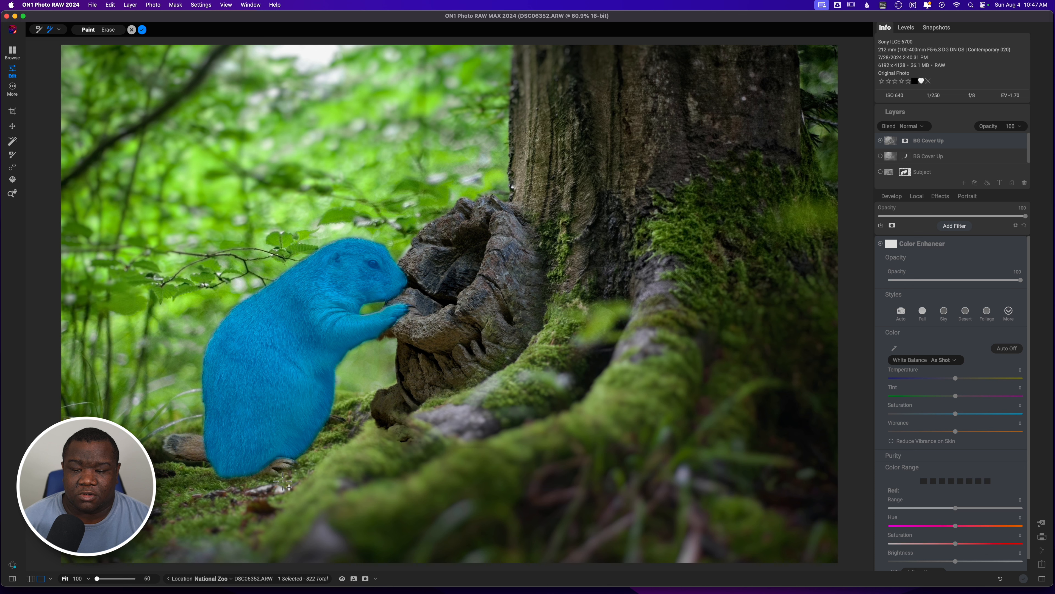
left_click_drag(293, 474, 243, 444)
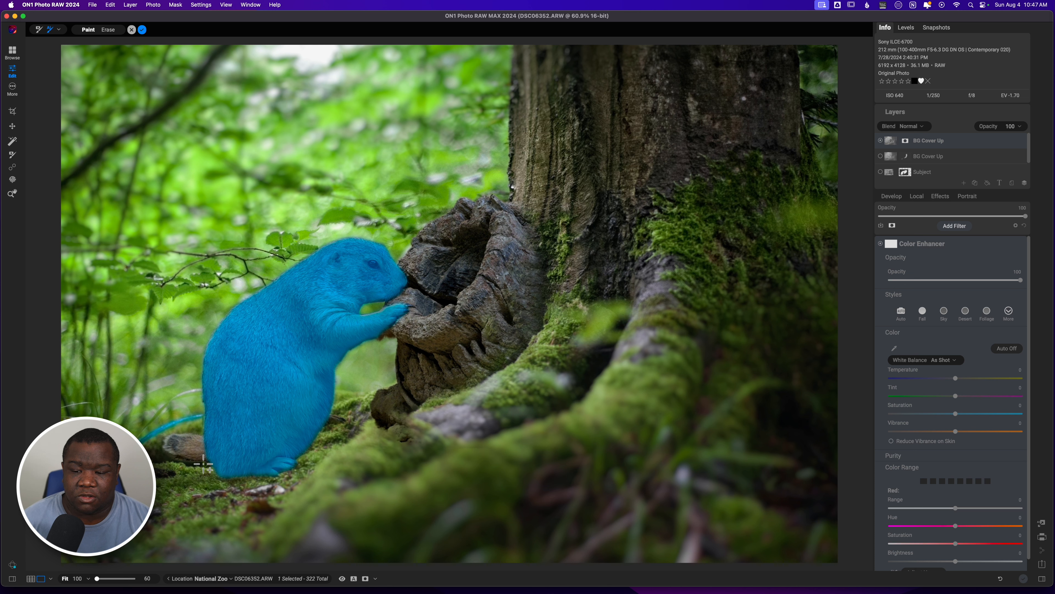
left_click_drag(209, 466, 168, 427)
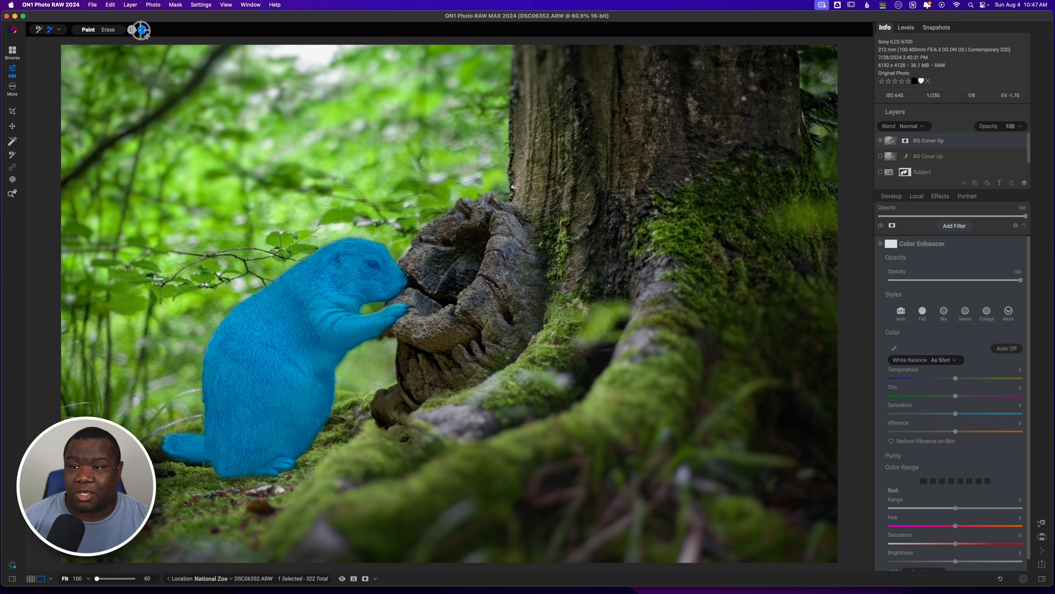
left_click(142, 29)
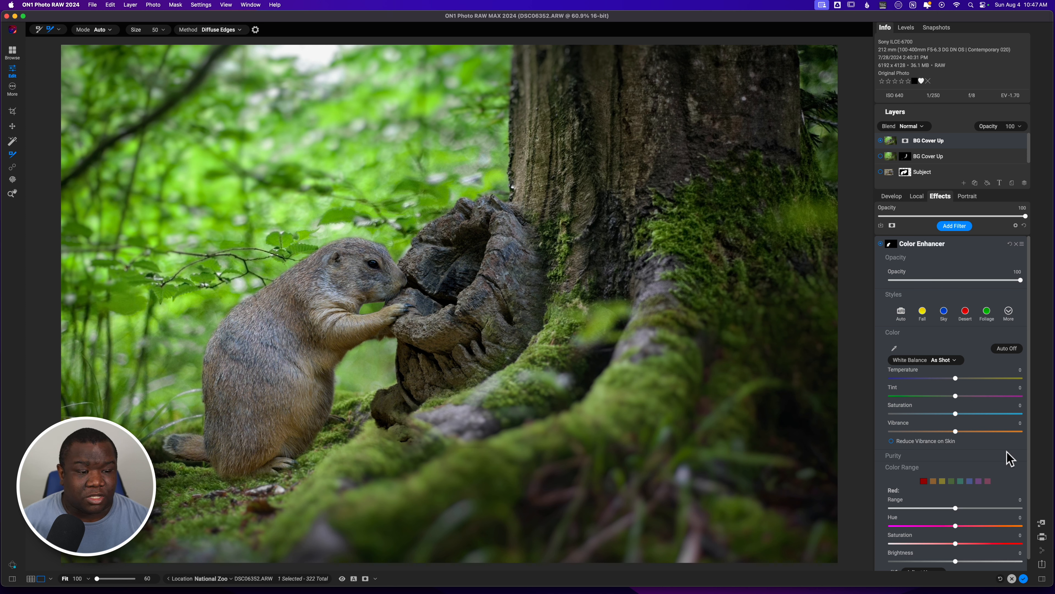
Set the Color Enhancer's green color range saturation to 3 and collapse the filter.
scroll(1027, 457, "down", 2)
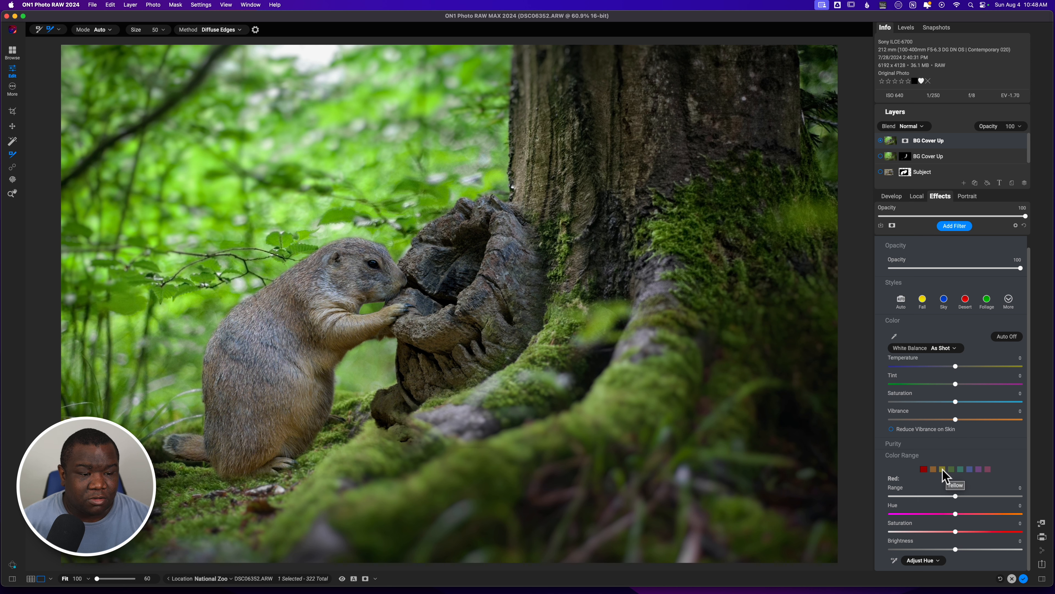
left_click(951, 469)
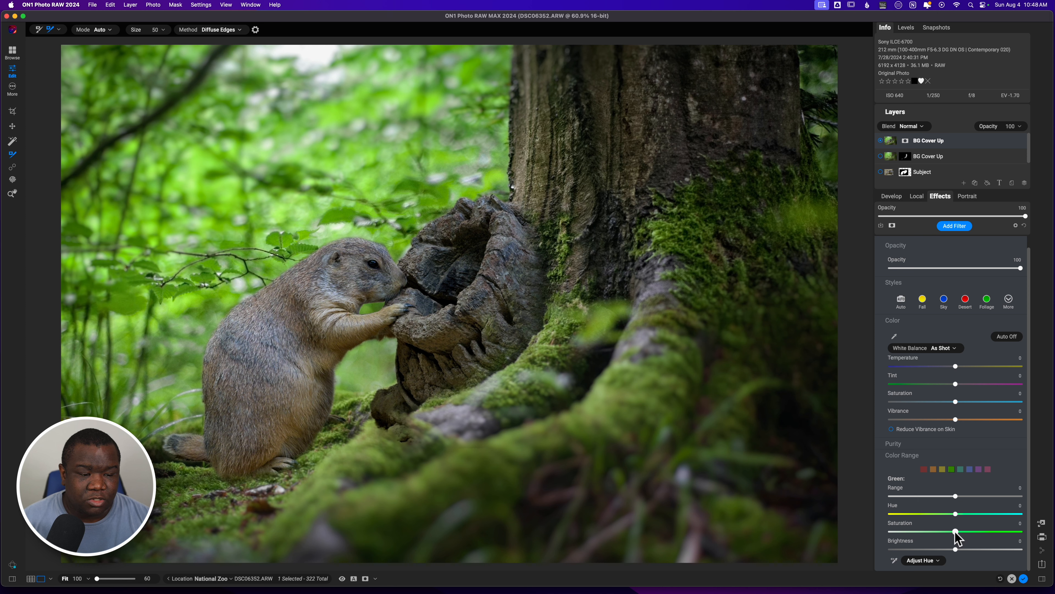
left_click_drag(956, 537, 961, 537)
scroll(1029, 417, "up", 1)
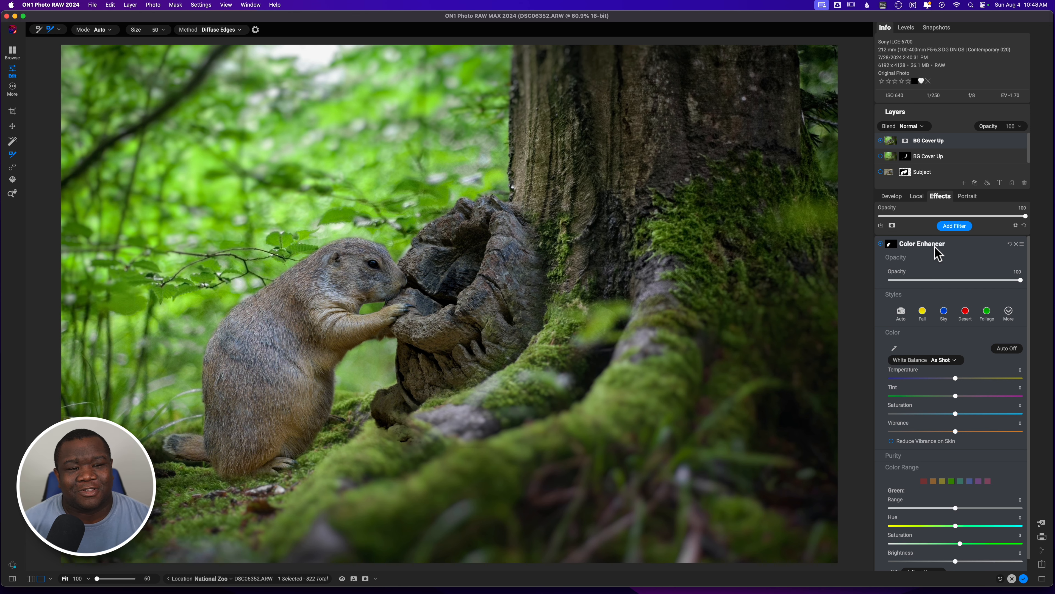
left_click(956, 244)
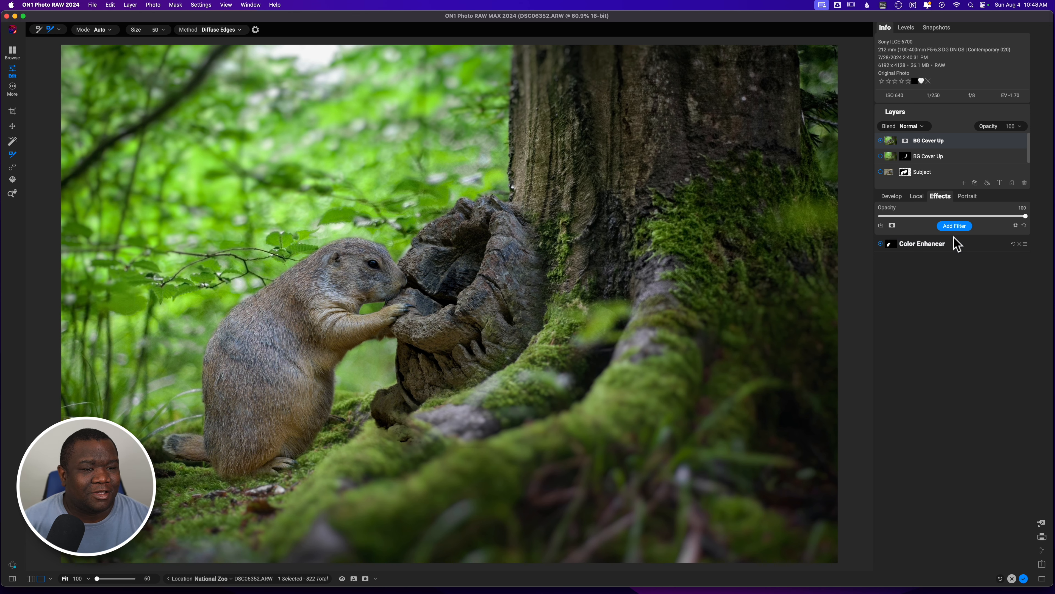
Add a Curves filter and copy the Color Enhancer's prairie dog mask onto it.
left_click(954, 225)
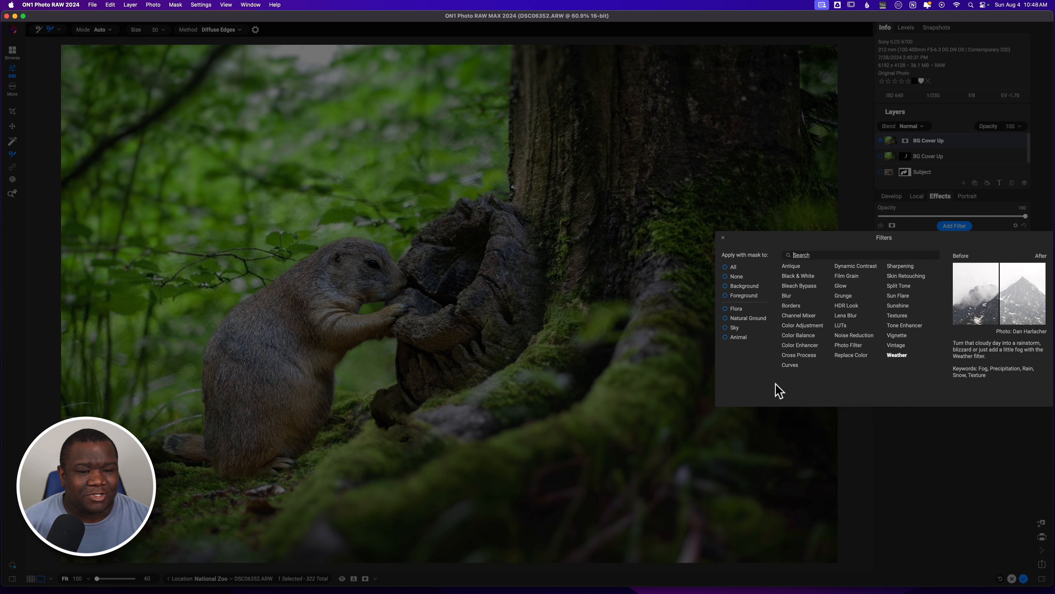
left_click(788, 364)
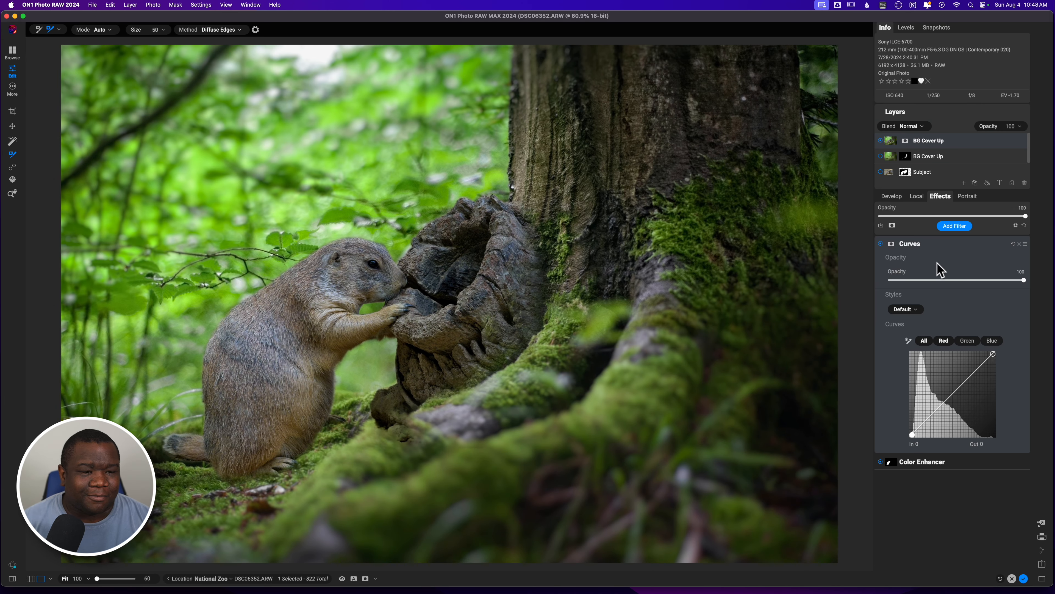
left_click(891, 464)
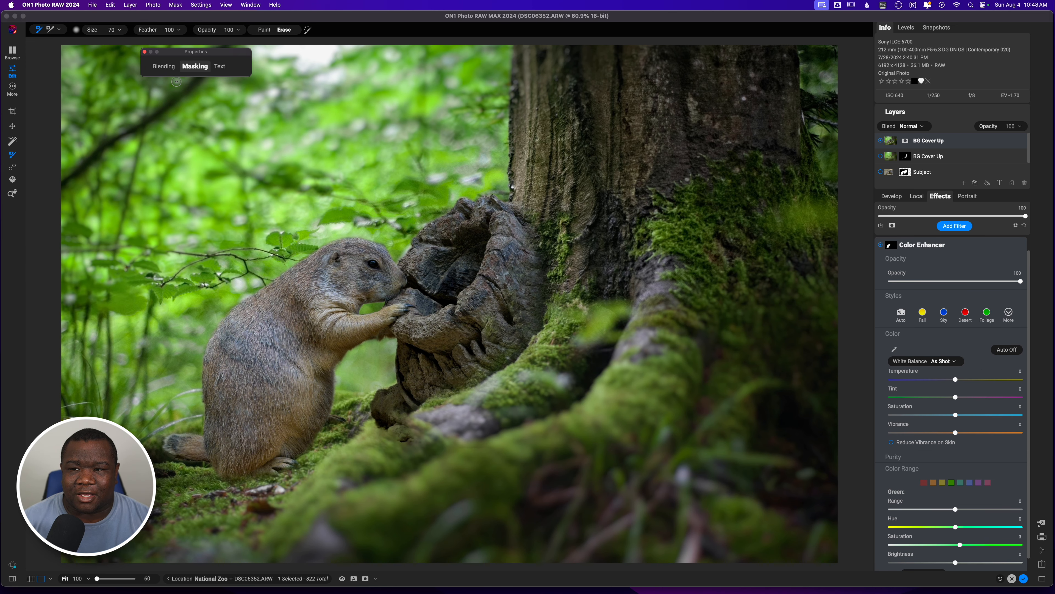
left_click(195, 66)
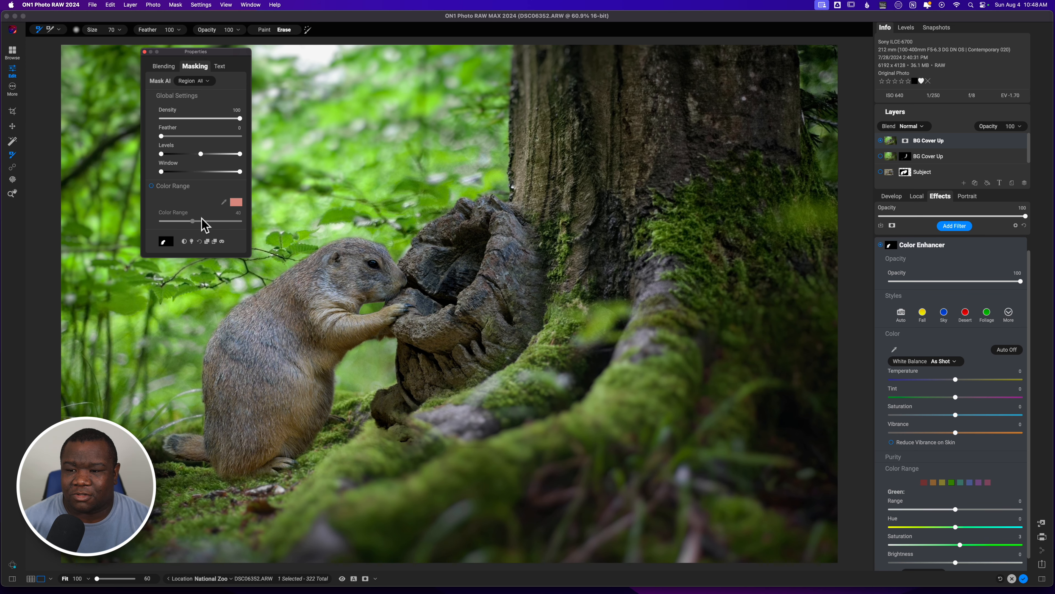
left_click(207, 242)
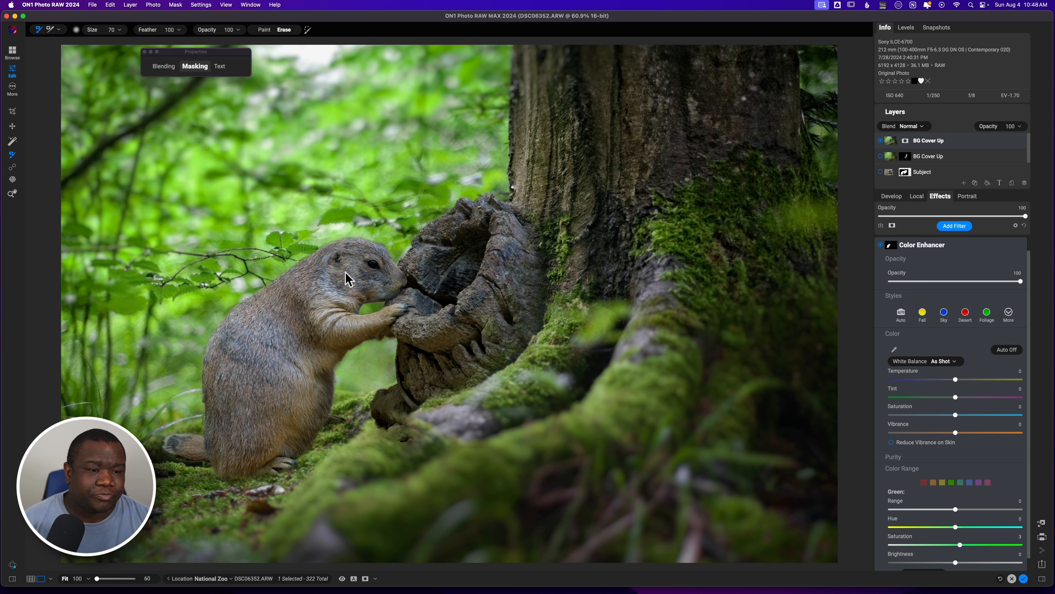
left_click(963, 248)
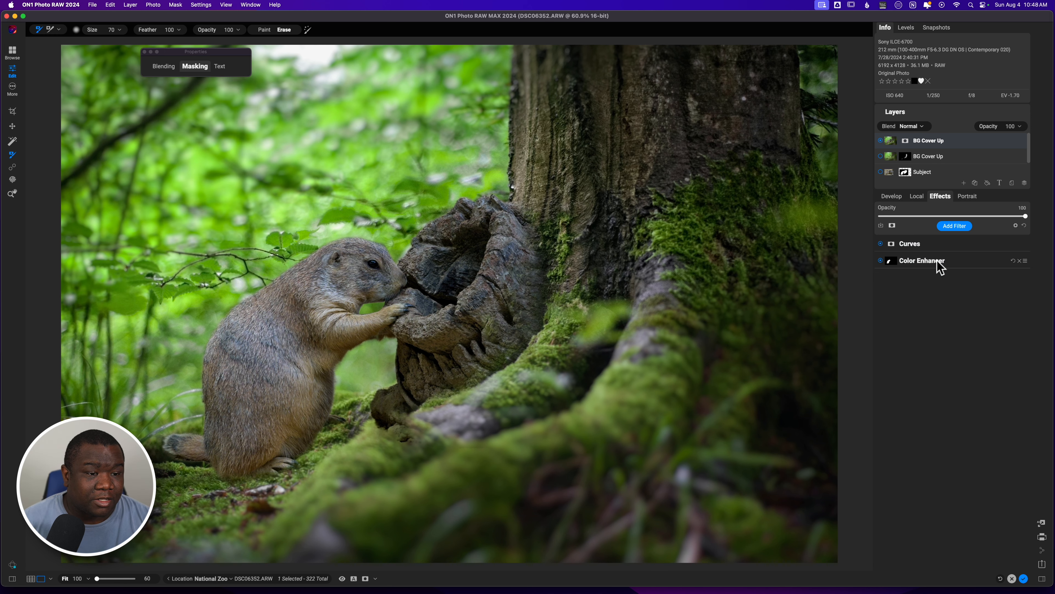
left_click(891, 248)
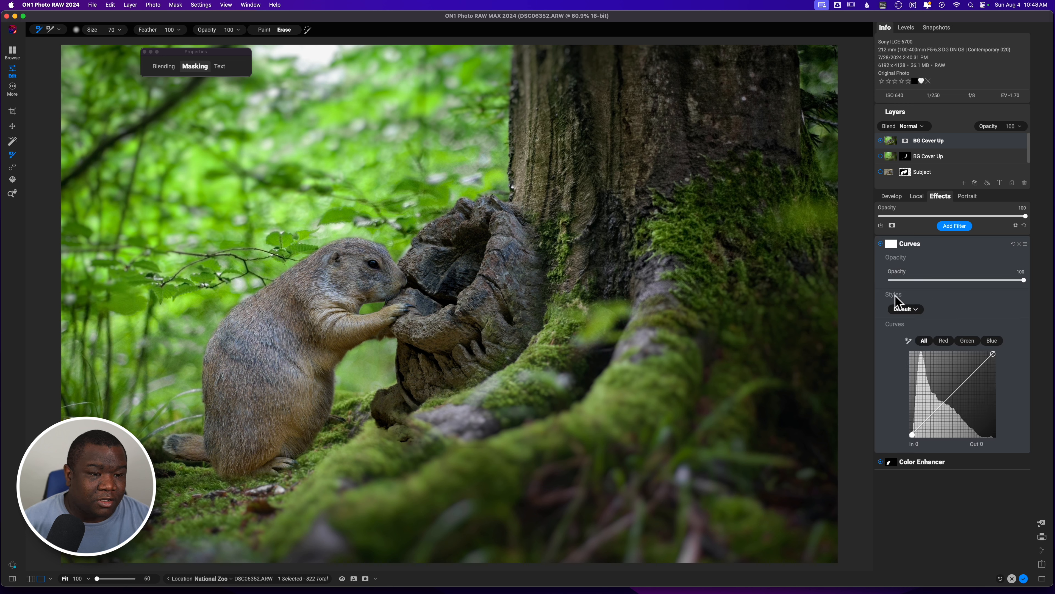
left_click(891, 243)
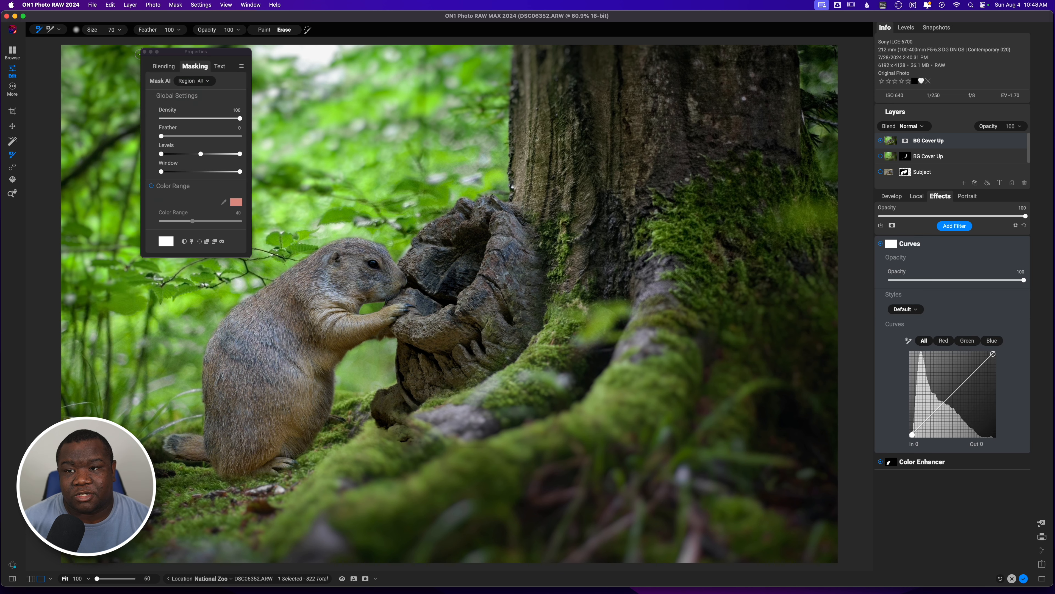
left_click(207, 242)
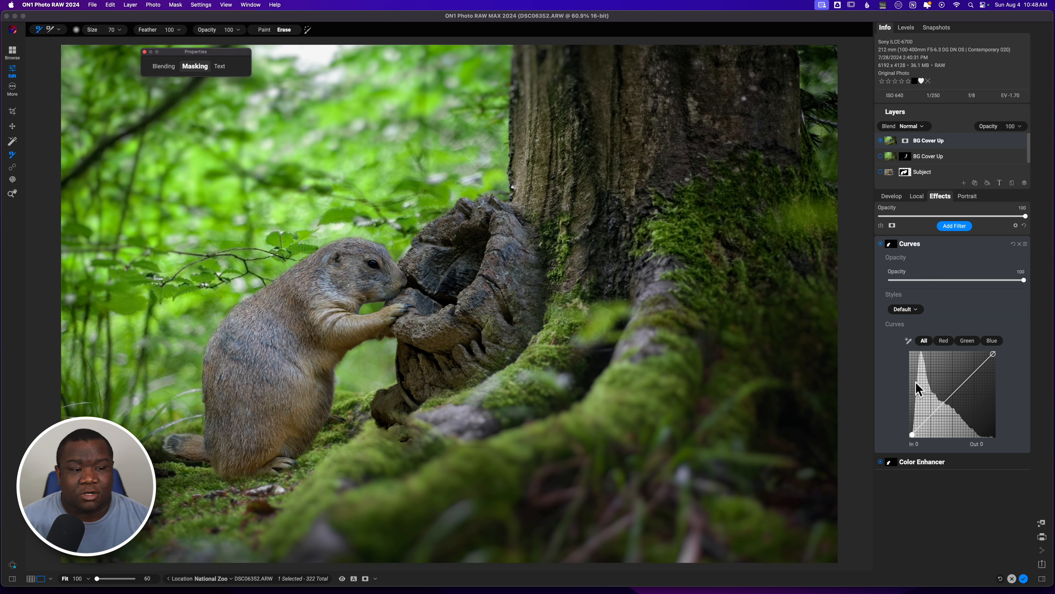
Add two points on the diagonal of the Curves filter's green channel, at 65 and 202, and compare with the filter off.
left_click(967, 341)
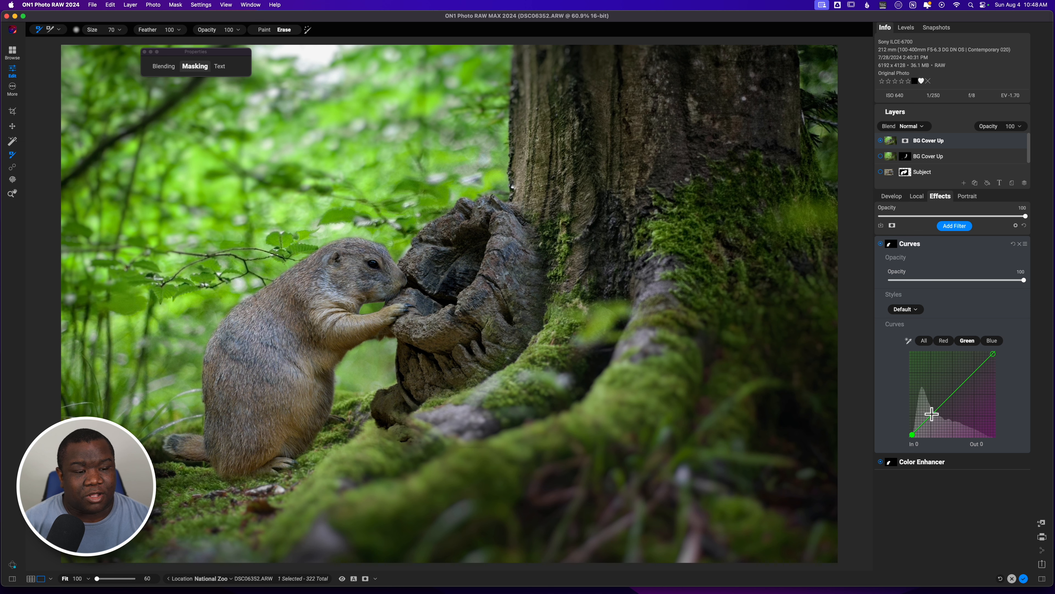
left_click(932, 413)
left_click_drag(931, 413, 931, 416)
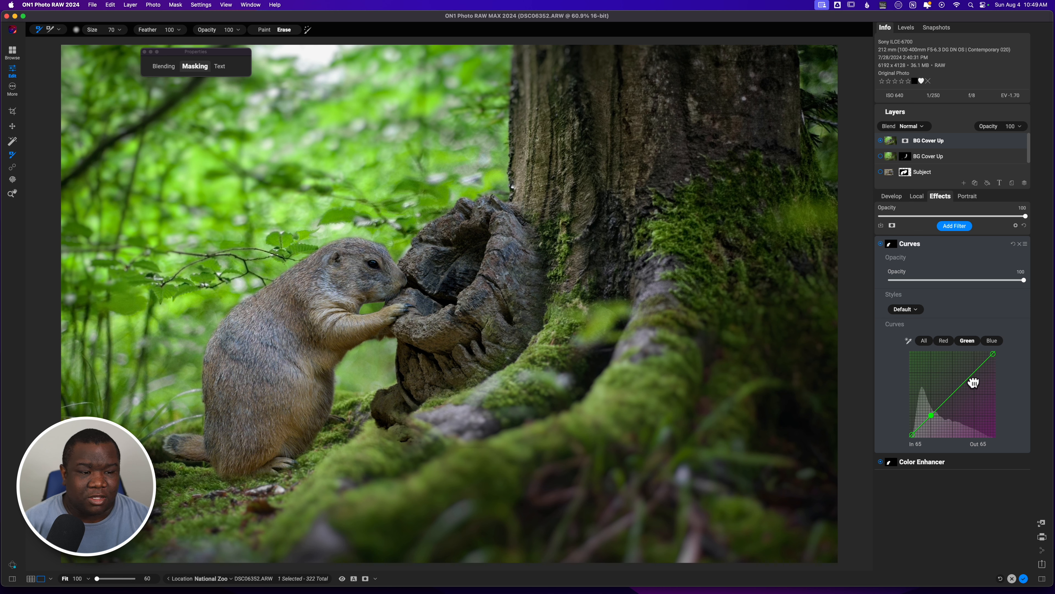
left_click_drag(975, 371, 977, 368)
left_click(881, 244)
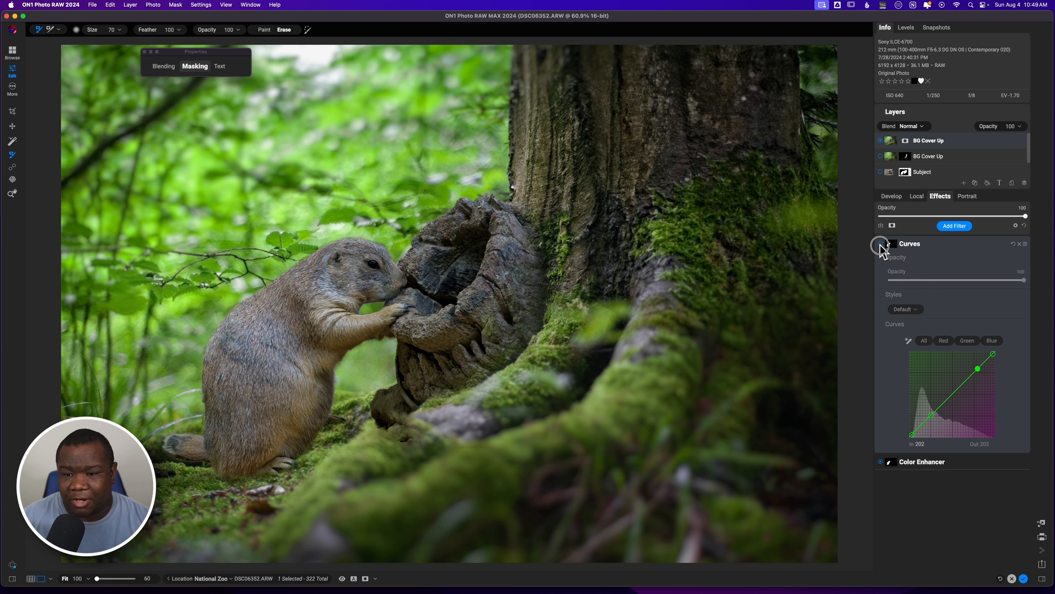
left_click(880, 244)
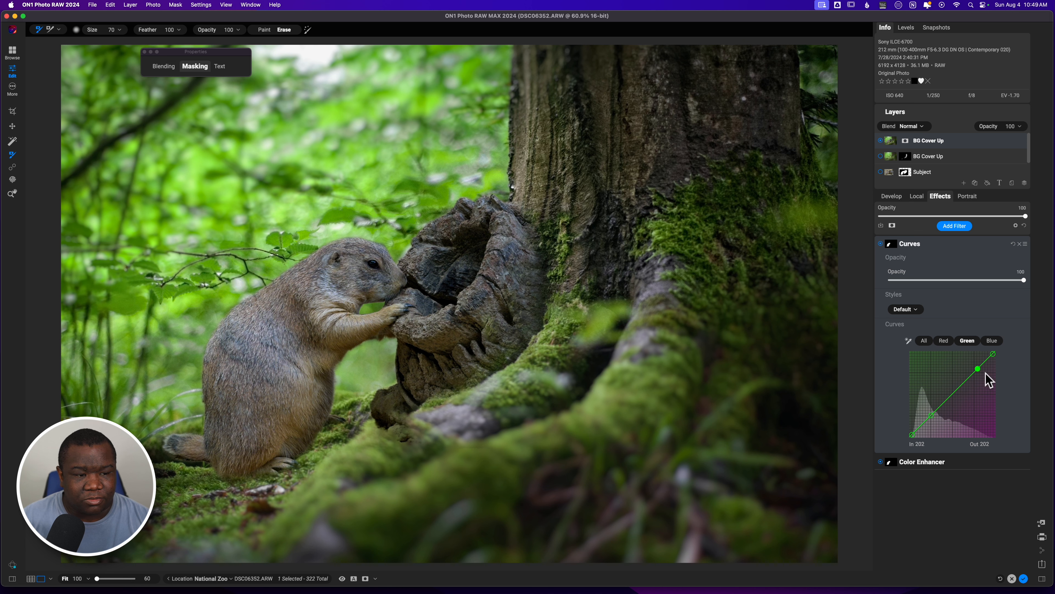
Raise the upper green curve point at input 202 to output 208, compare with the filter off, and collapse the filter.
left_click_drag(978, 370, 978, 367)
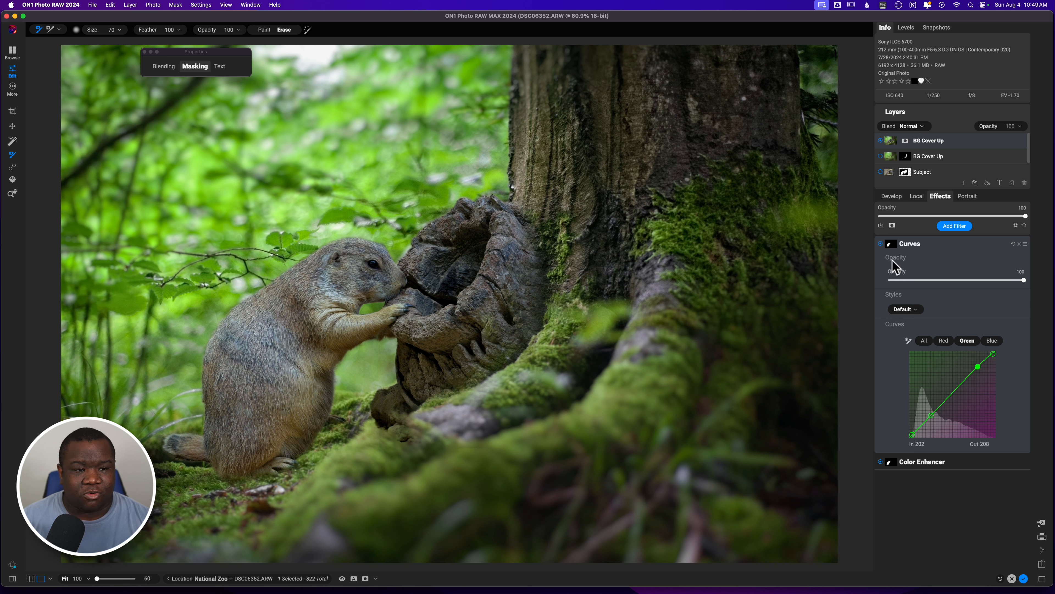
left_click(880, 244)
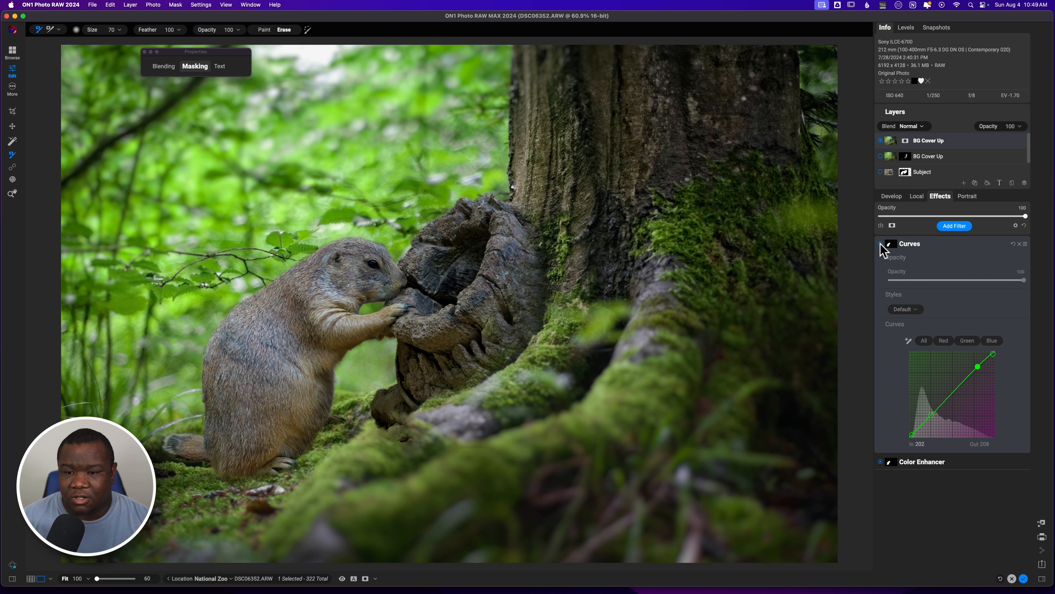
left_click(881, 244)
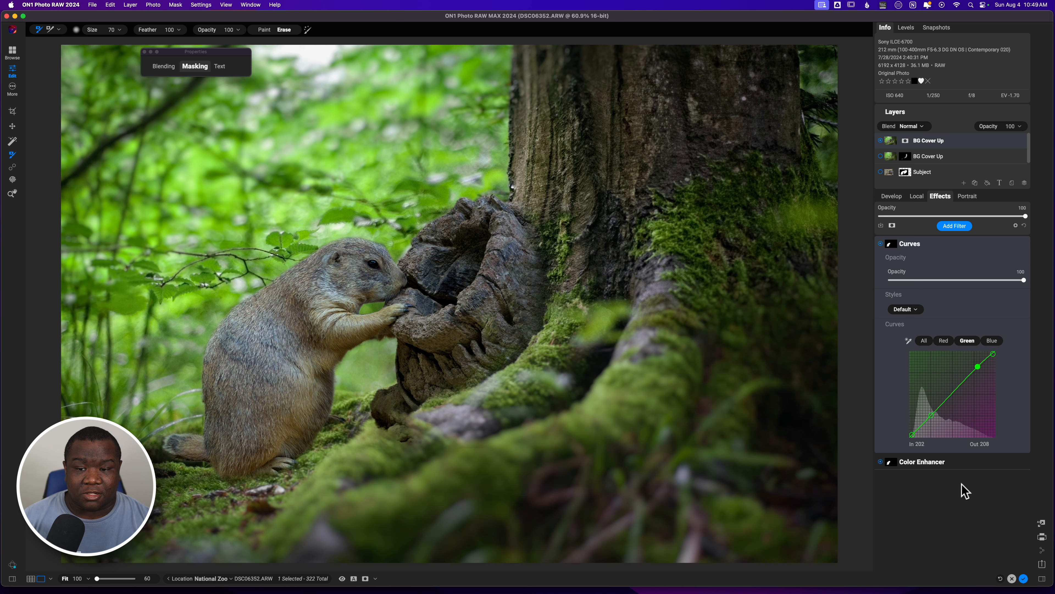
left_click(950, 321)
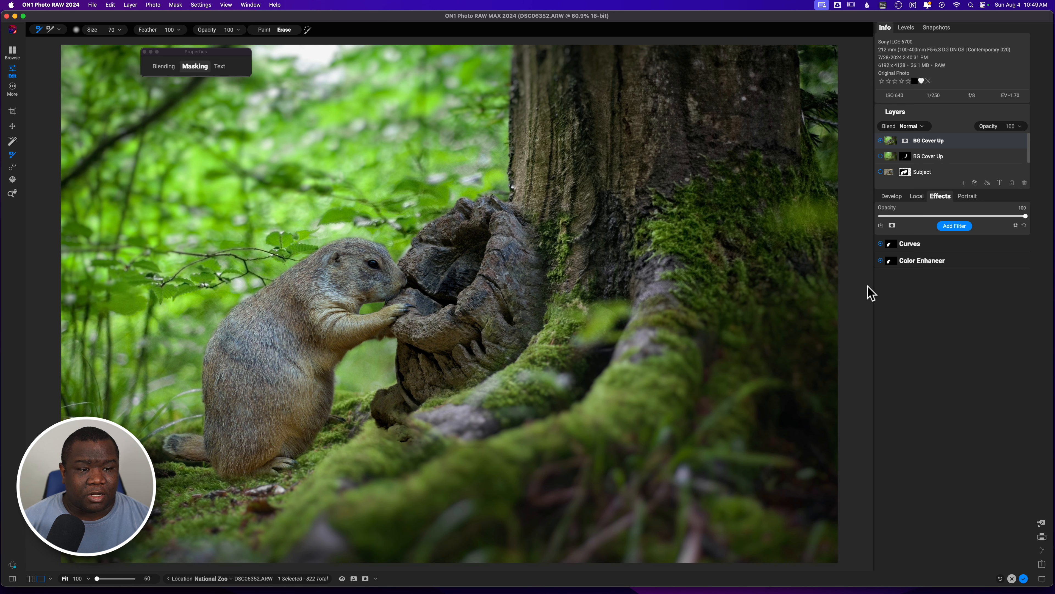
Delete the Color Enhancer filter and rename the Curves filter "PD Green Add".
left_click(881, 261)
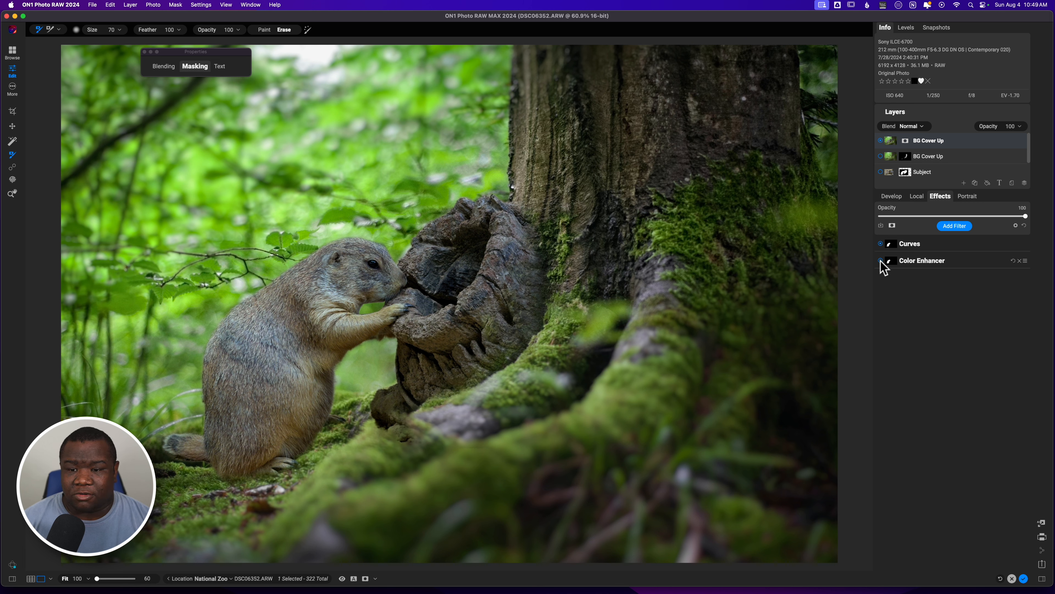
left_click(1019, 261)
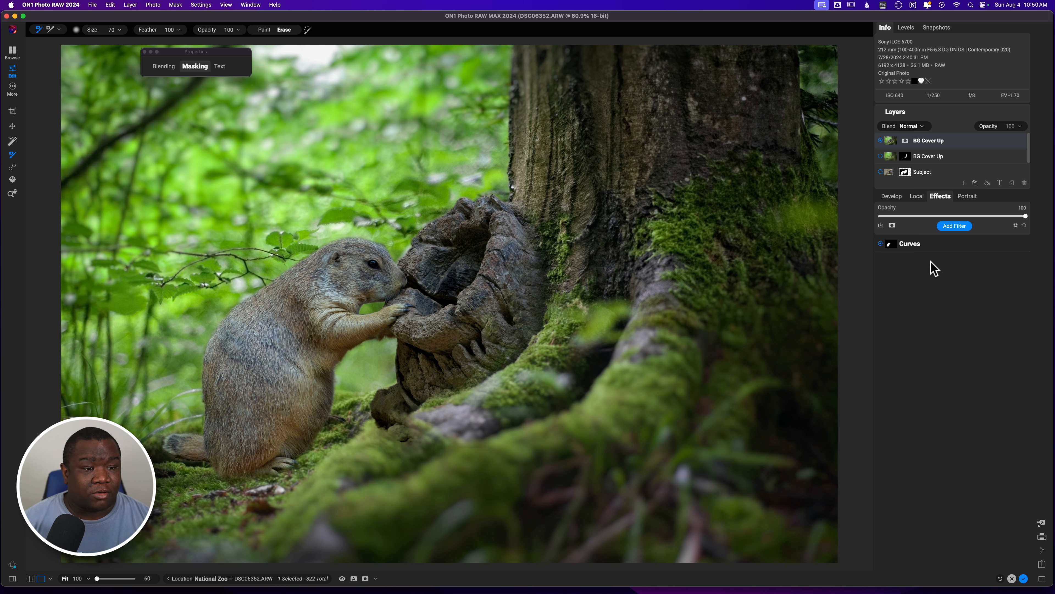
double_click(918, 246)
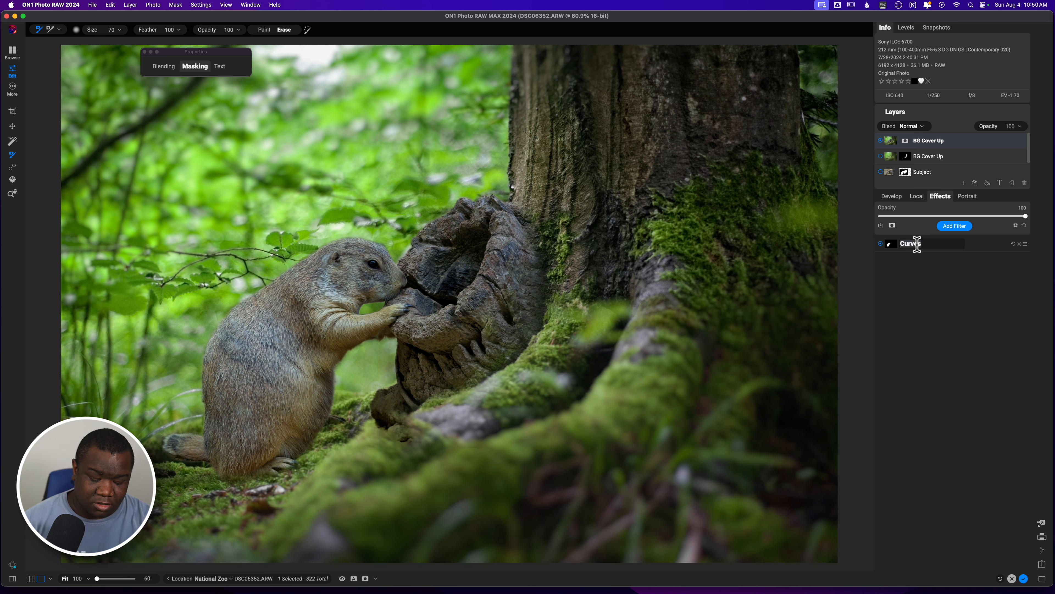
type("PD")
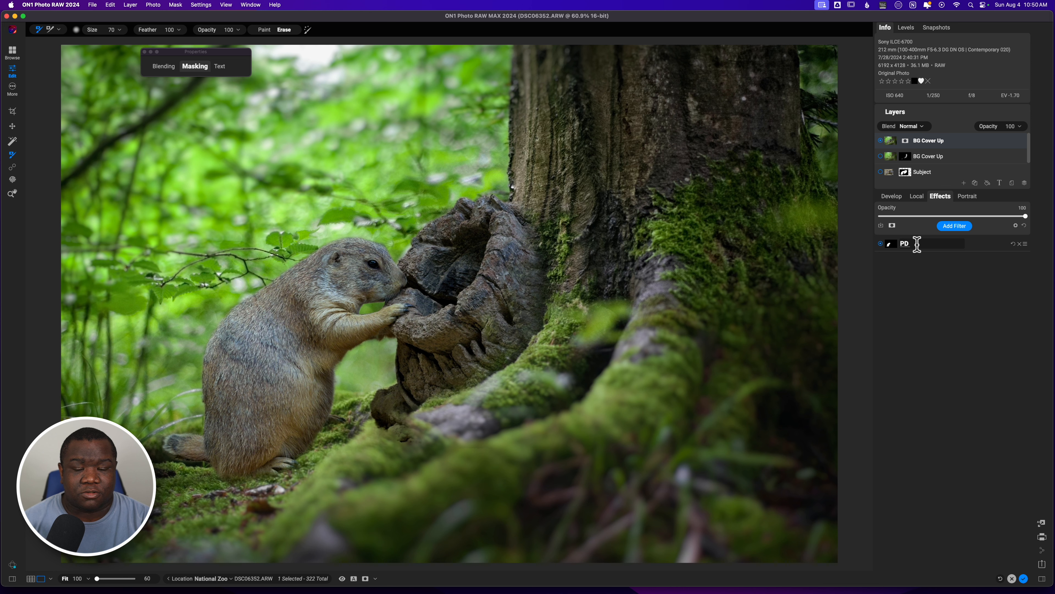
type("G")
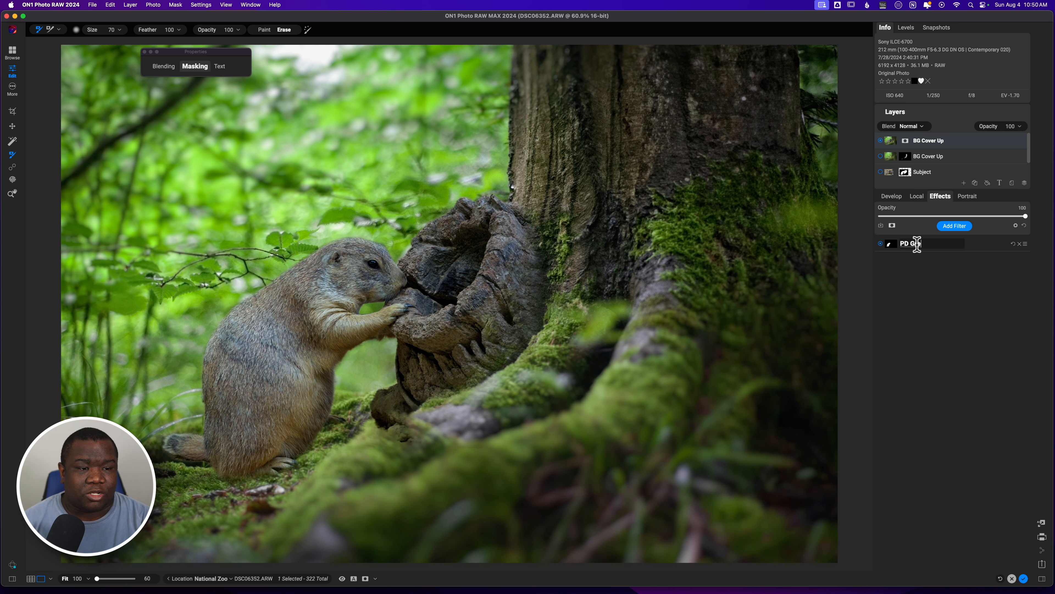
type("reen Add")
key("Return")
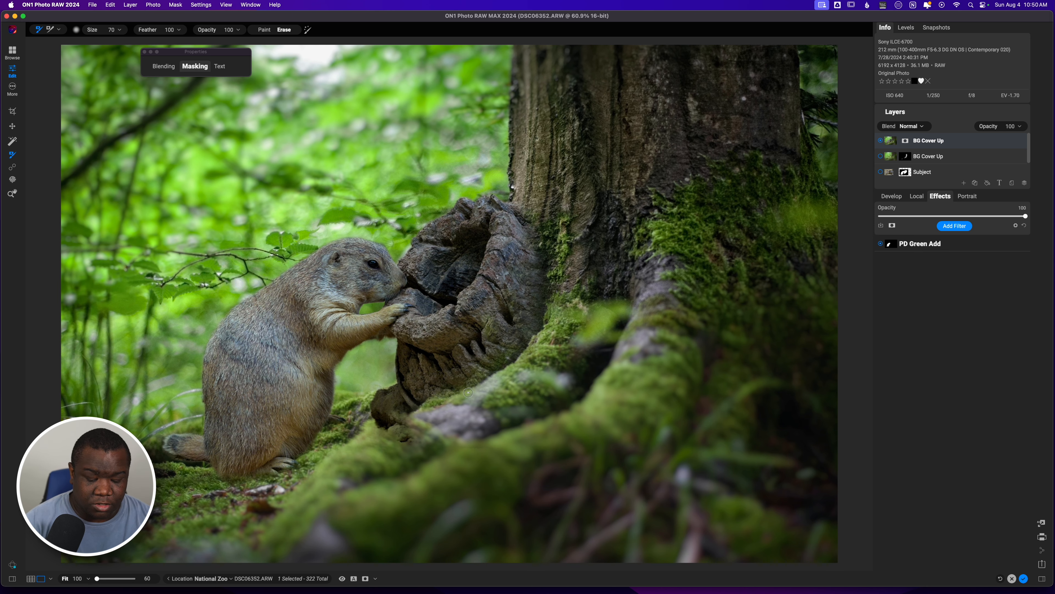
Clone-stamp bark texture over the curved dark seam at the stump's base using a size 125 brush.
key("super+1")
key("super+=")
left_click_drag(449, 304, 597, 81)
left_click(13, 167)
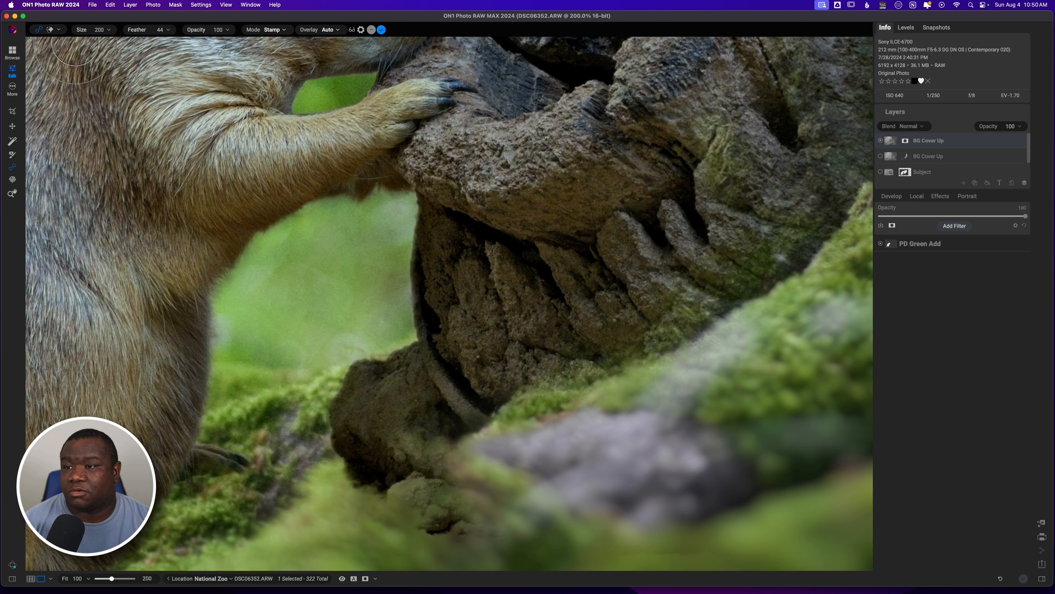
left_click(59, 30)
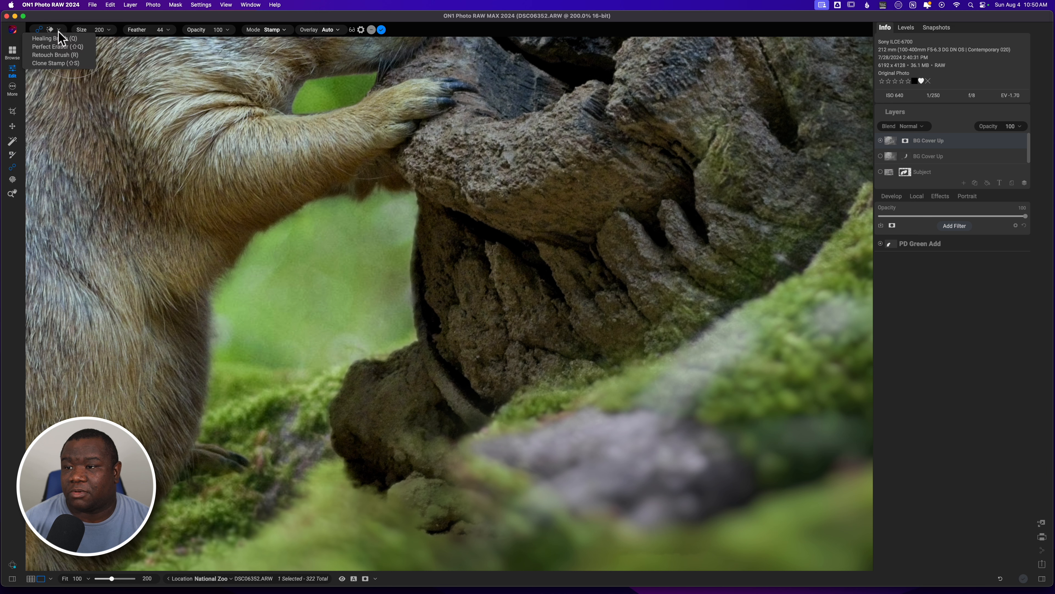
left_click(58, 62)
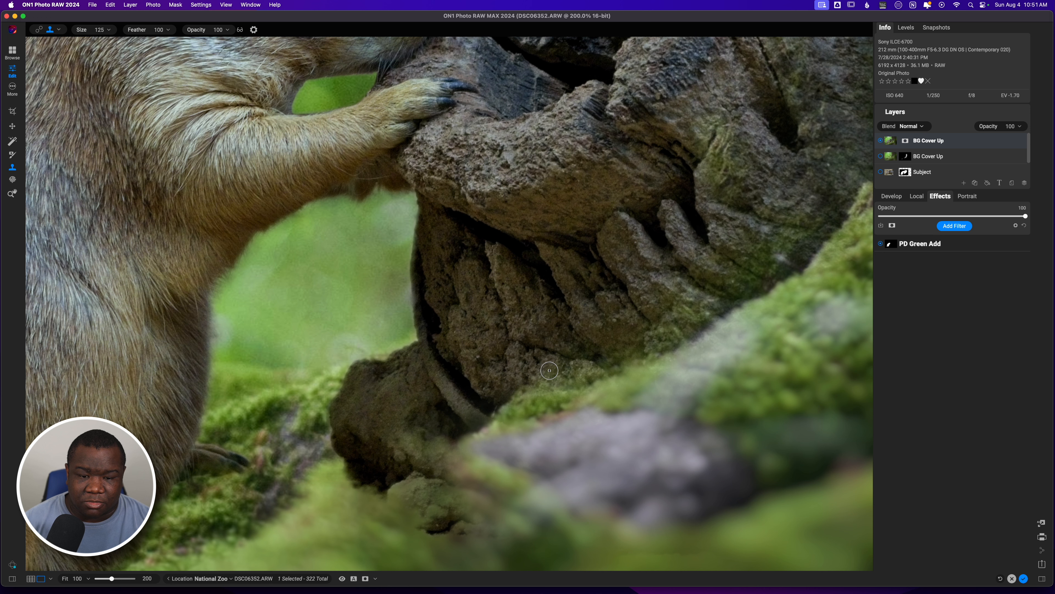
left_click(465, 409, "alt")
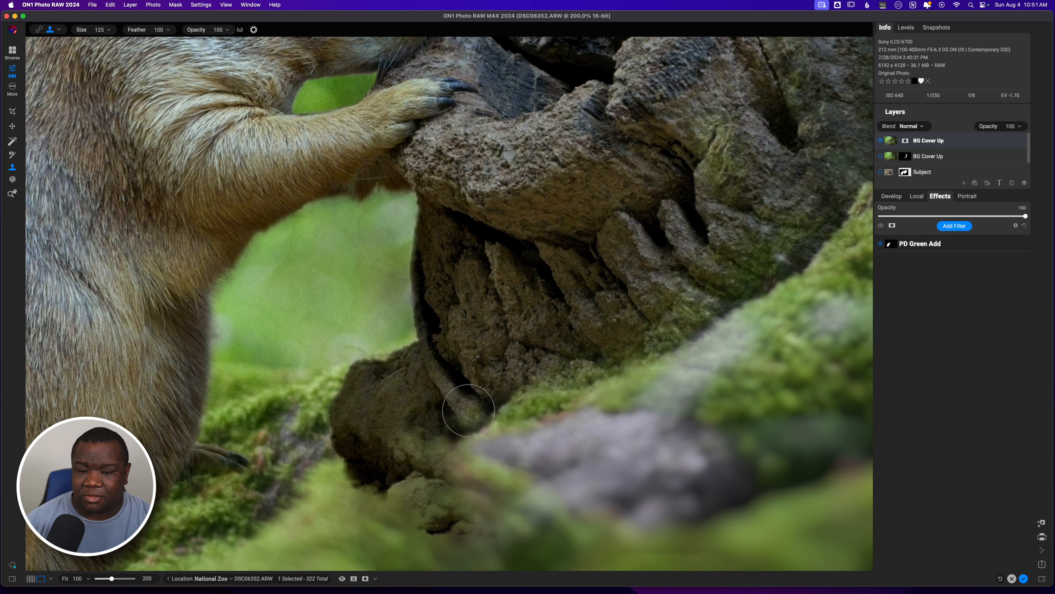
mouse_move(465, 408)
left_mouse_down()
mouse_move(446, 382)
mouse_move(463, 397)
mouse_move(459, 363)
mouse_move(466, 394)
mouse_move(441, 349)
mouse_move(439, 376)
mouse_move(433, 328)
mouse_move(471, 411)
mouse_move(425, 352)
mouse_move(484, 402)
mouse_move(493, 397)
mouse_move(474, 406)
mouse_move(489, 384)
mouse_move(447, 383)
mouse_move(443, 372)
mouse_move(426, 385)
mouse_move(430, 362)
mouse_move(419, 362)
mouse_move(446, 367)
left_mouse_up()
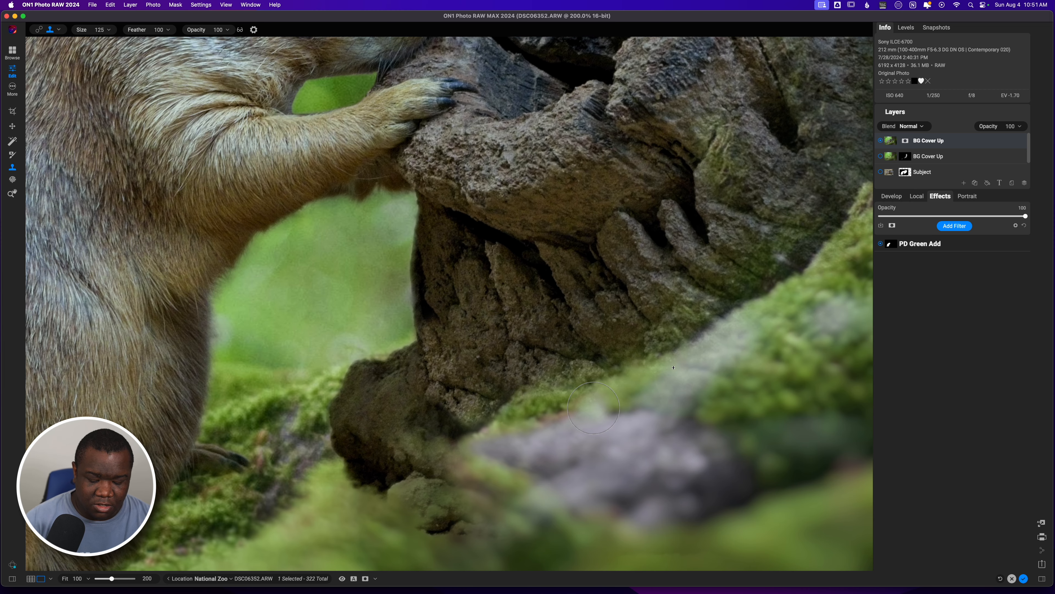
key("super+0")
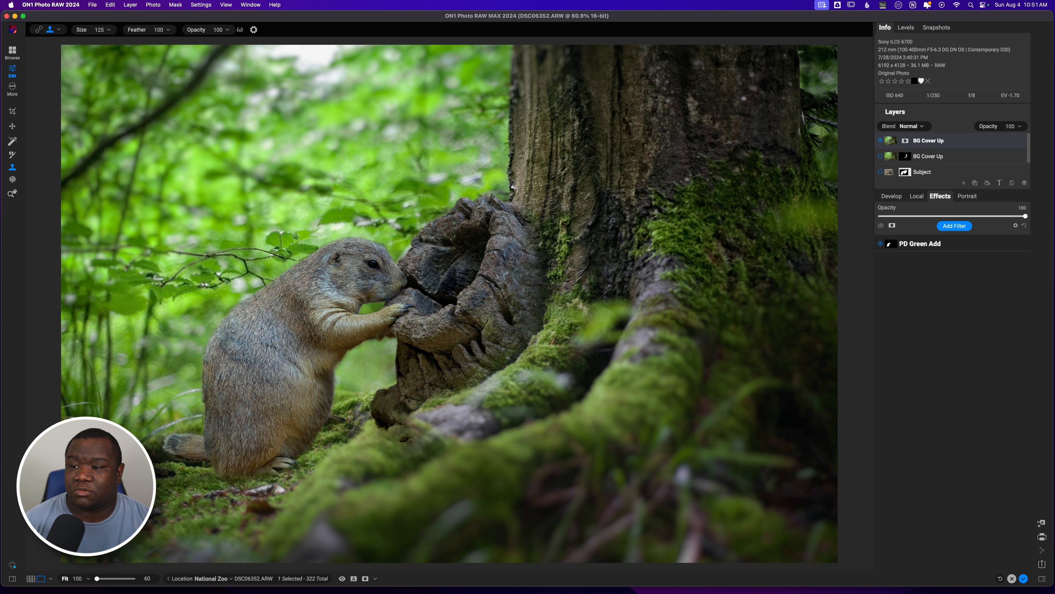
left_click(12, 193)
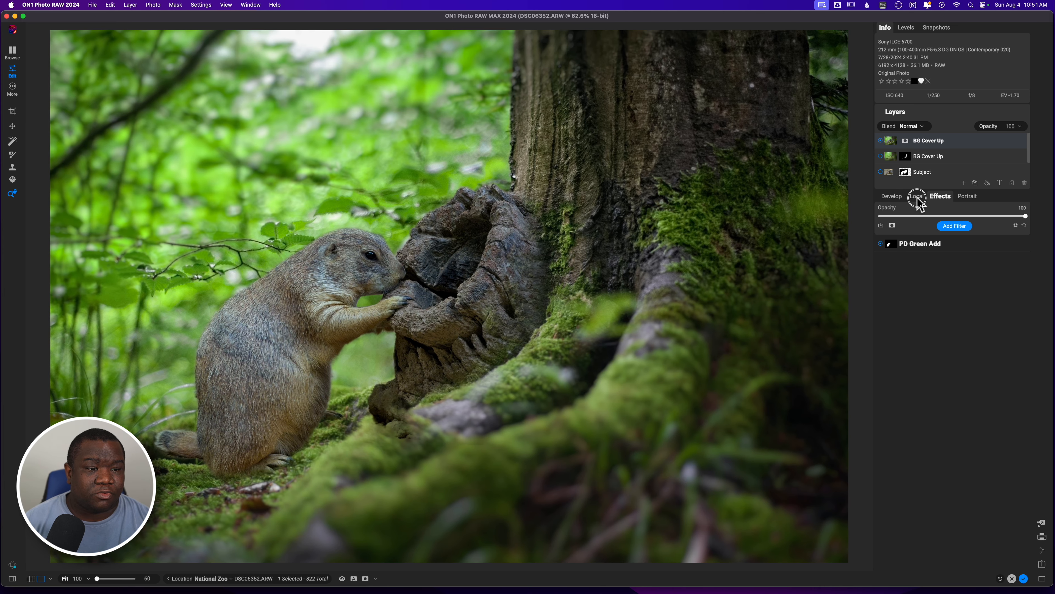
Add a local adjustment with exposure -1 and paint it over the stump's base with a size 150 brush.
left_click(916, 196)
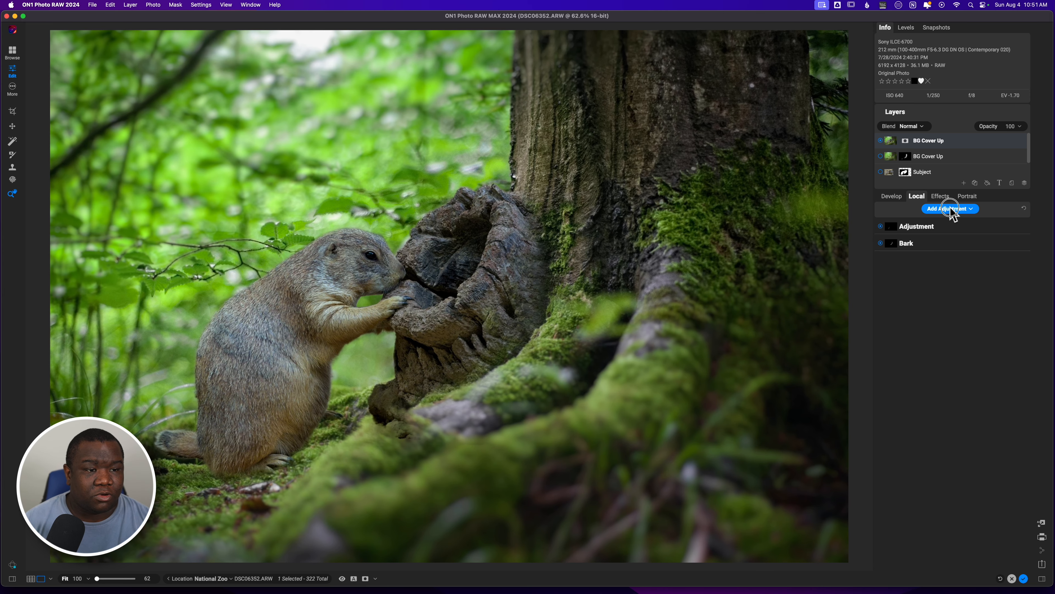
left_click(949, 209)
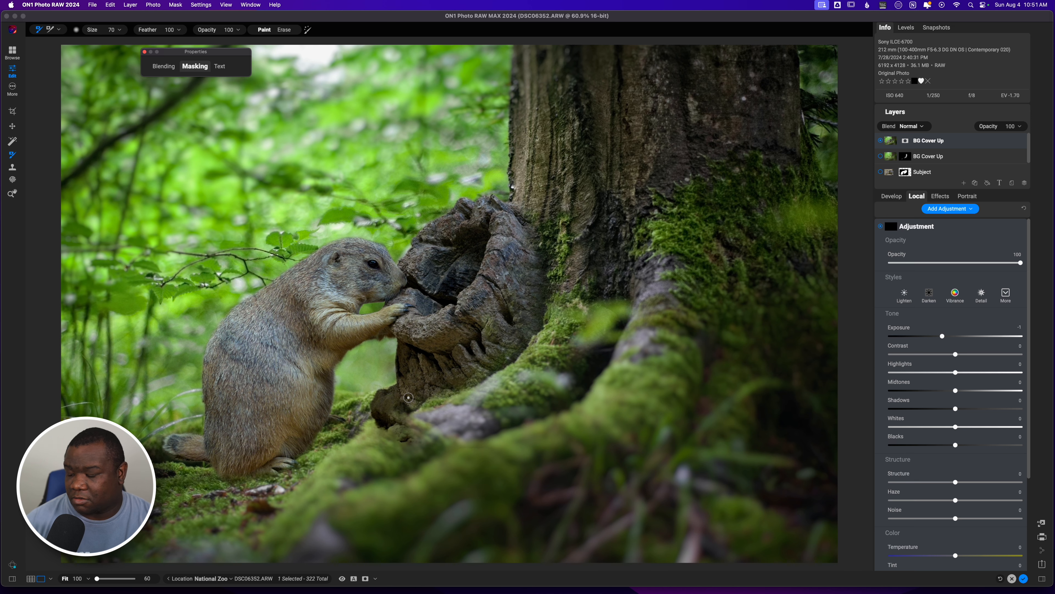
key("bracketright")
key("bracketright")
key("bracketright")
key("bracketright")
key("bracketright")
key("bracketright")
key("bracketright")
key("bracketright")
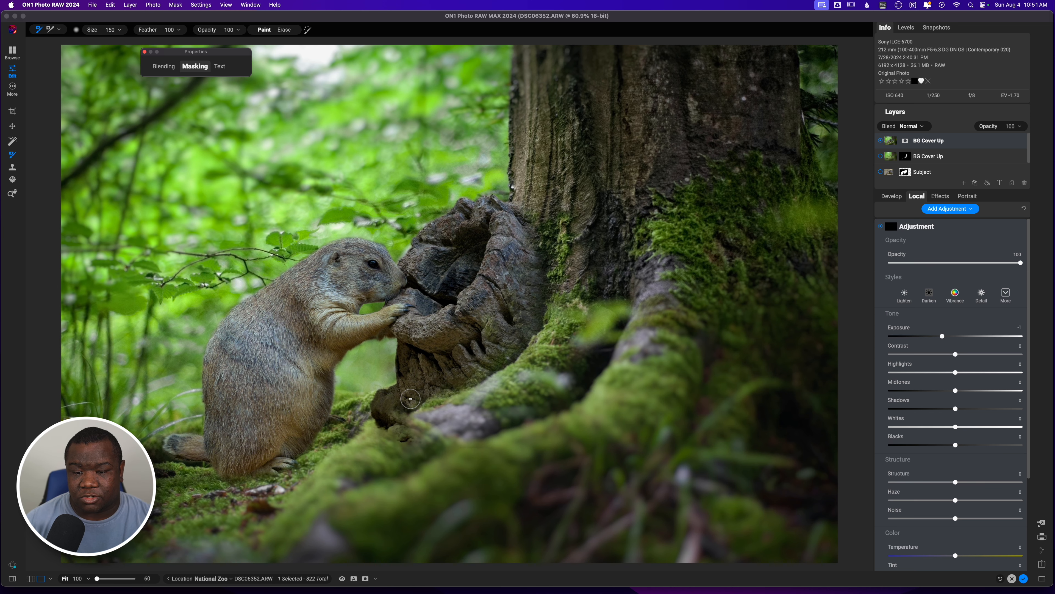
left_click(415, 402)
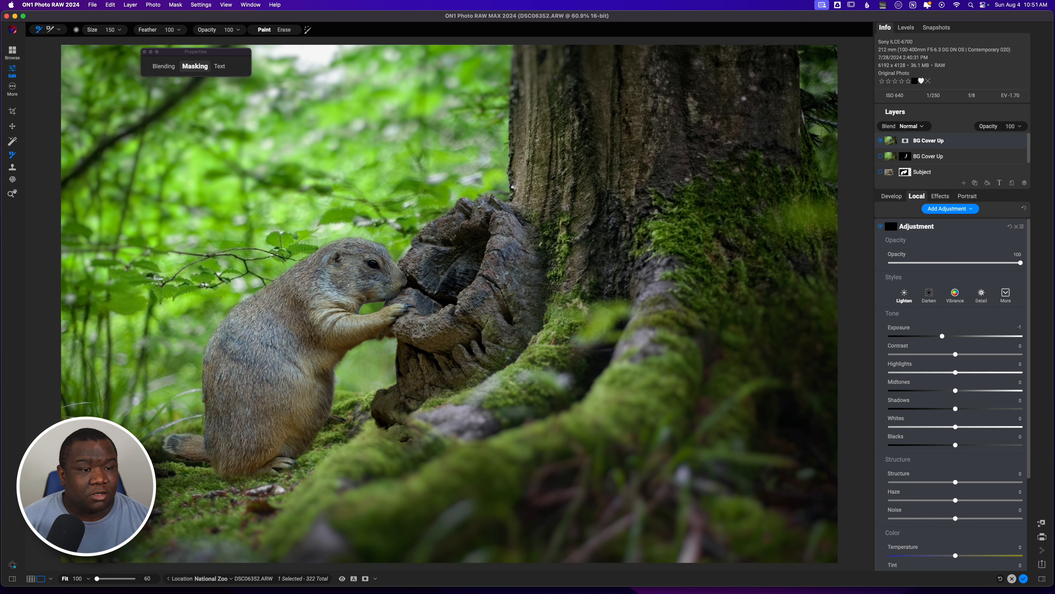
left_click(938, 226)
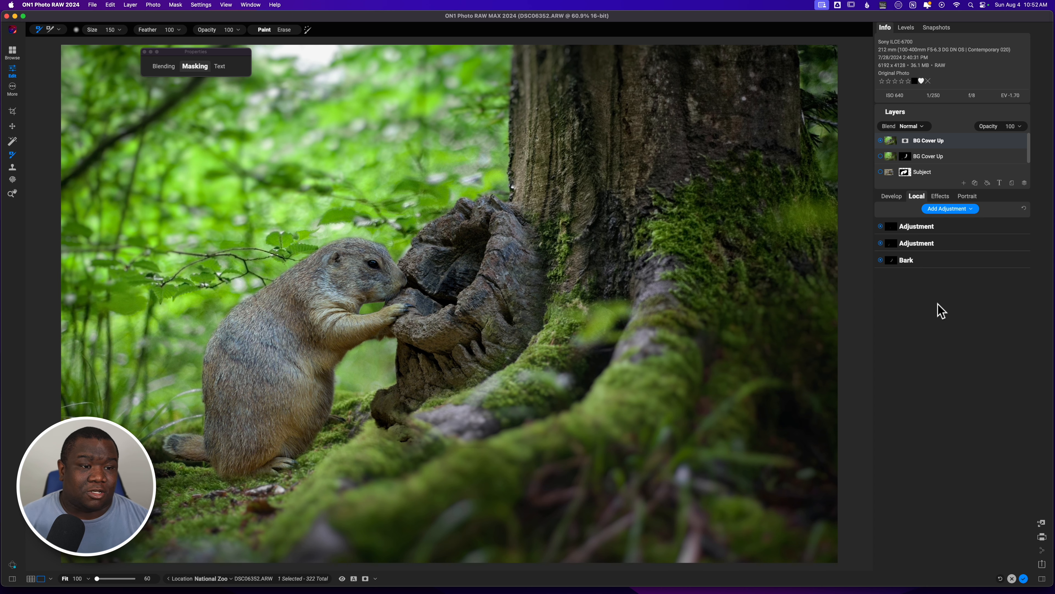
Add a LUTs filter, preview several looks in the Color Grading category, and apply the Keen LUT.
left_click(941, 196)
left_click(954, 227)
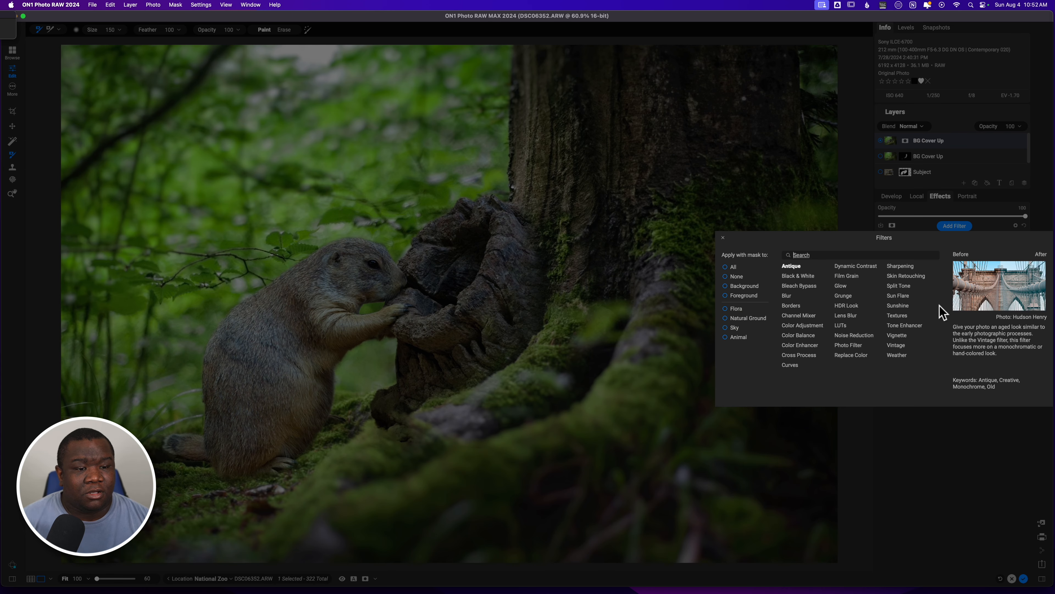
left_click(840, 325)
left_click(926, 367)
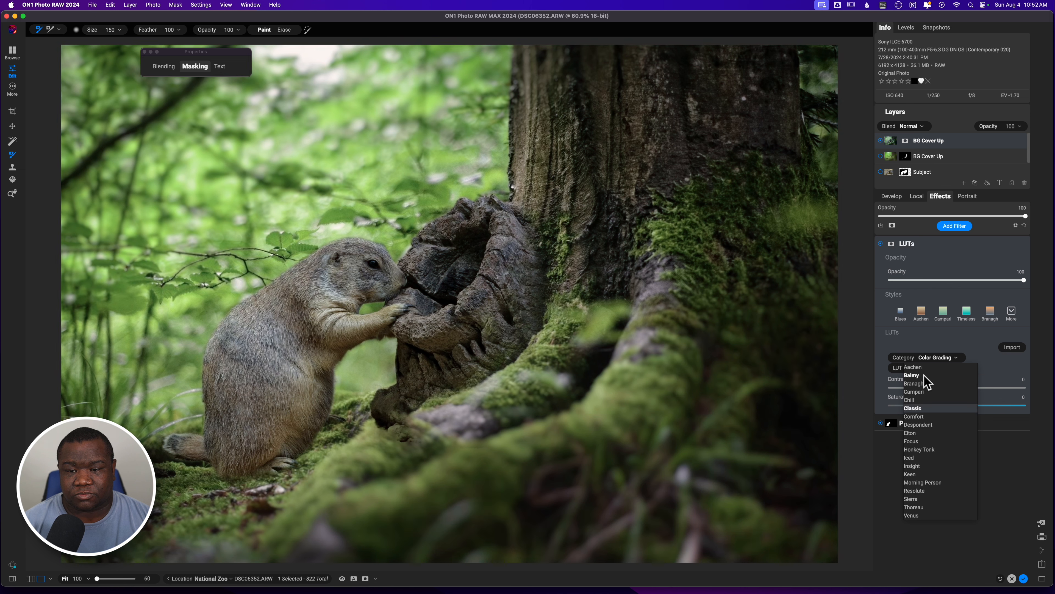
key("Down")
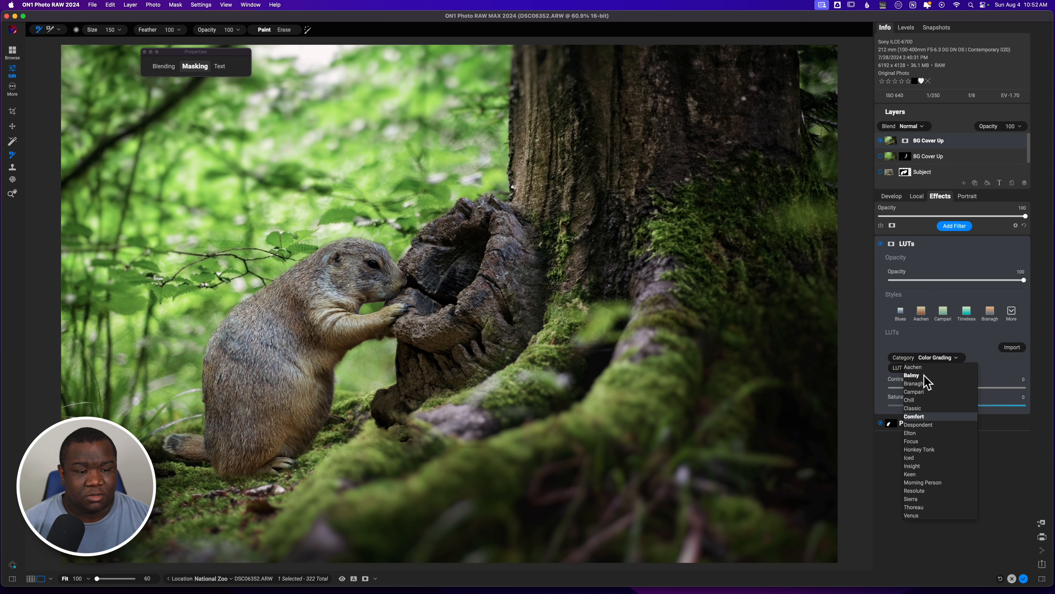
key("Down")
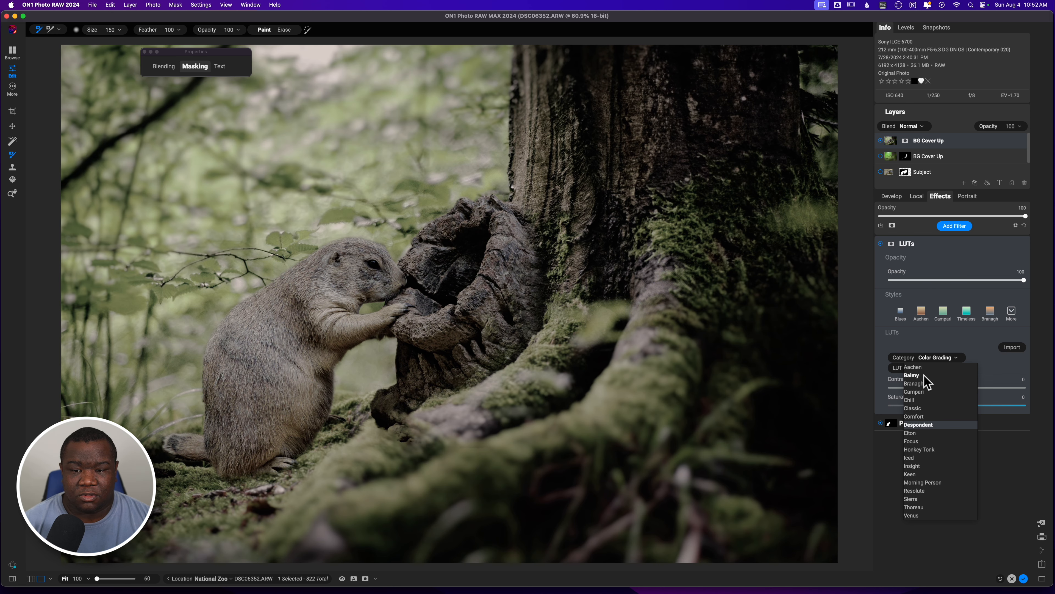
key("Down")
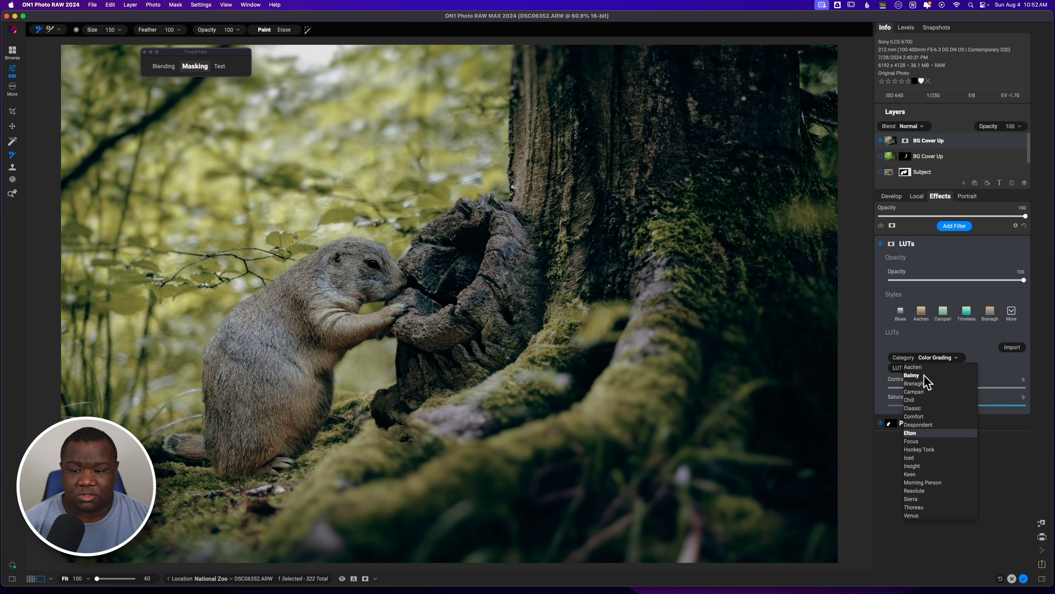
key("Down")
key("Down")
key("Down")
key("Down")
key("Down")
key("Return")
Set the LUTs filter's contrast to 16 and opacity to 56, and collapse the filter.
left_click_drag(957, 387, 981, 388)
left_click_drag(1024, 280, 964, 280)
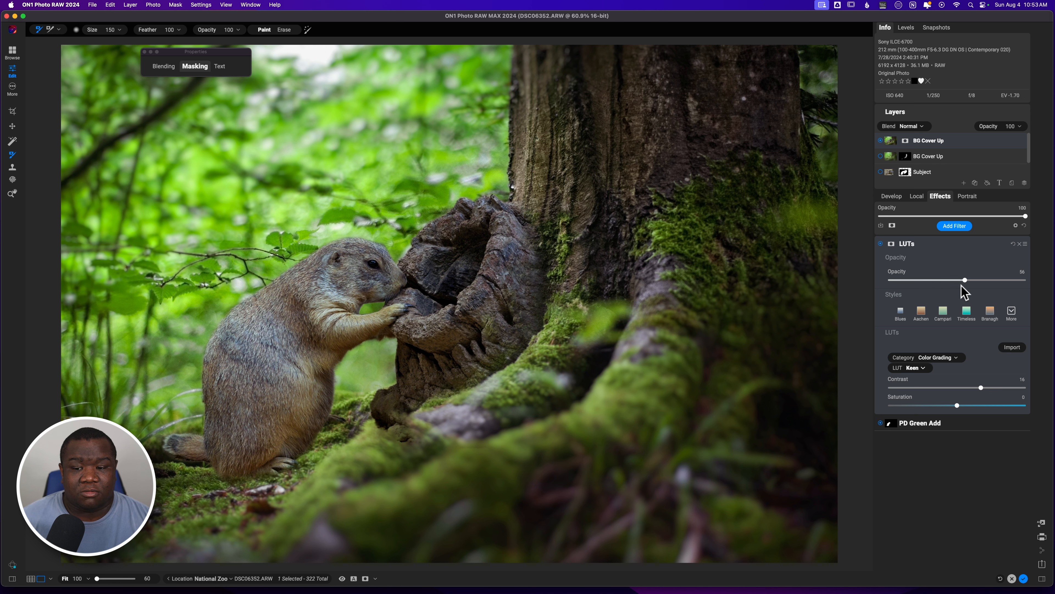
left_click(935, 242)
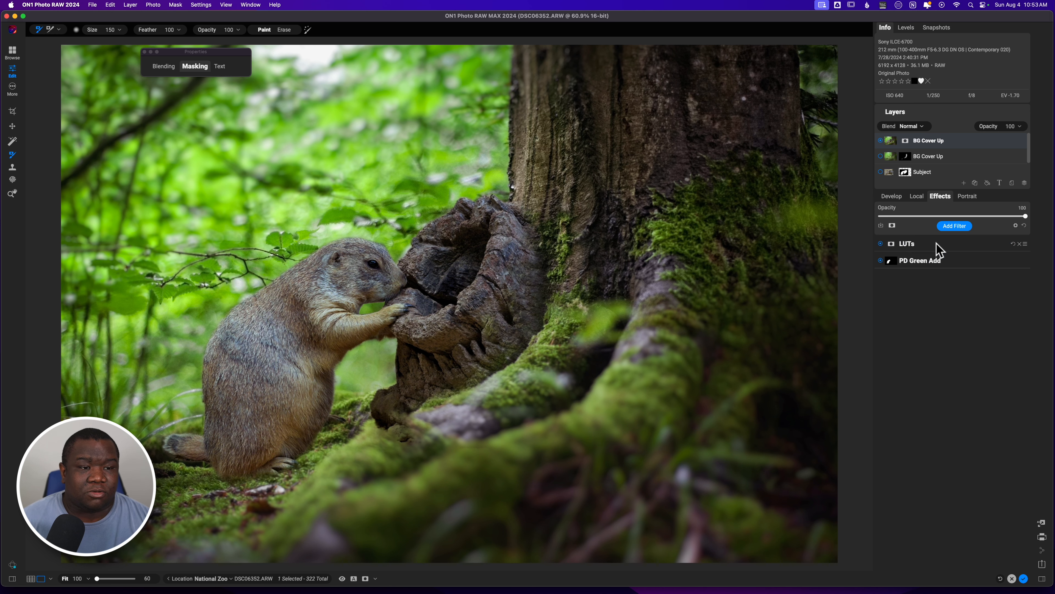
Add another local adjustment and mask it with the Vignette gradient preset.
left_click(916, 197)
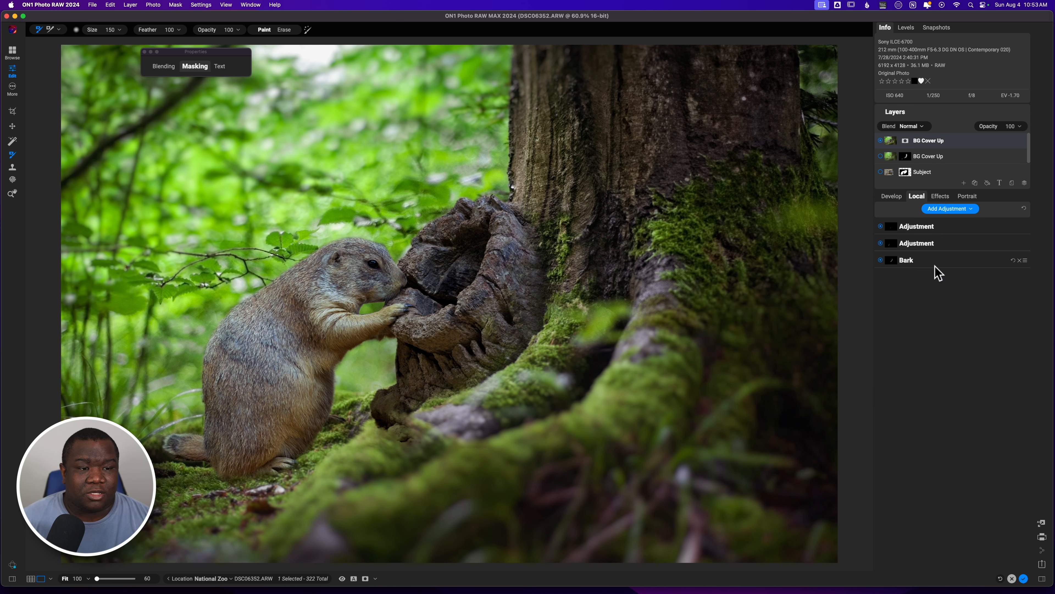
left_click(918, 226)
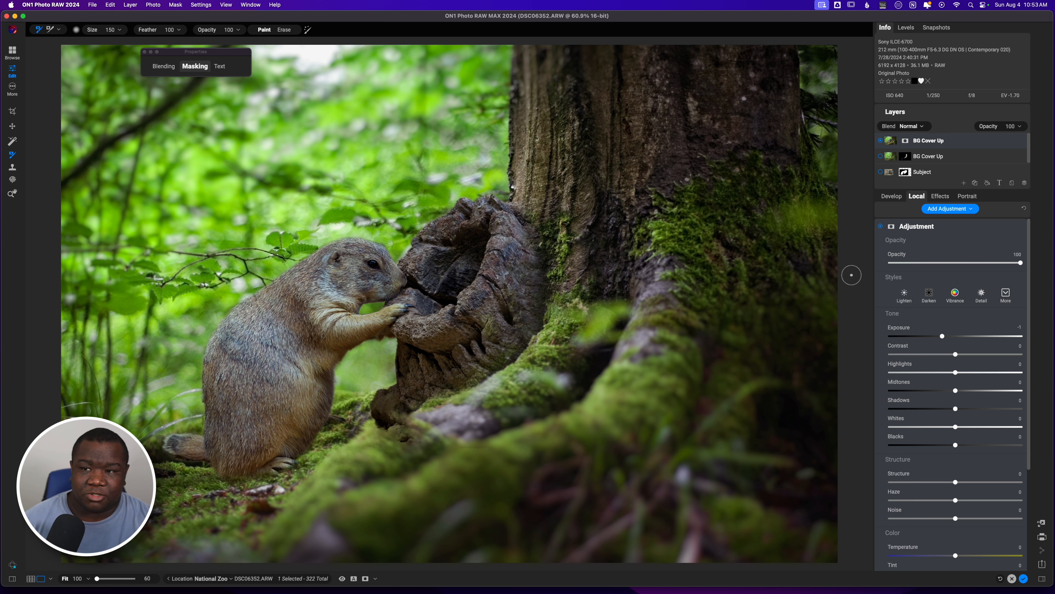
key("g")
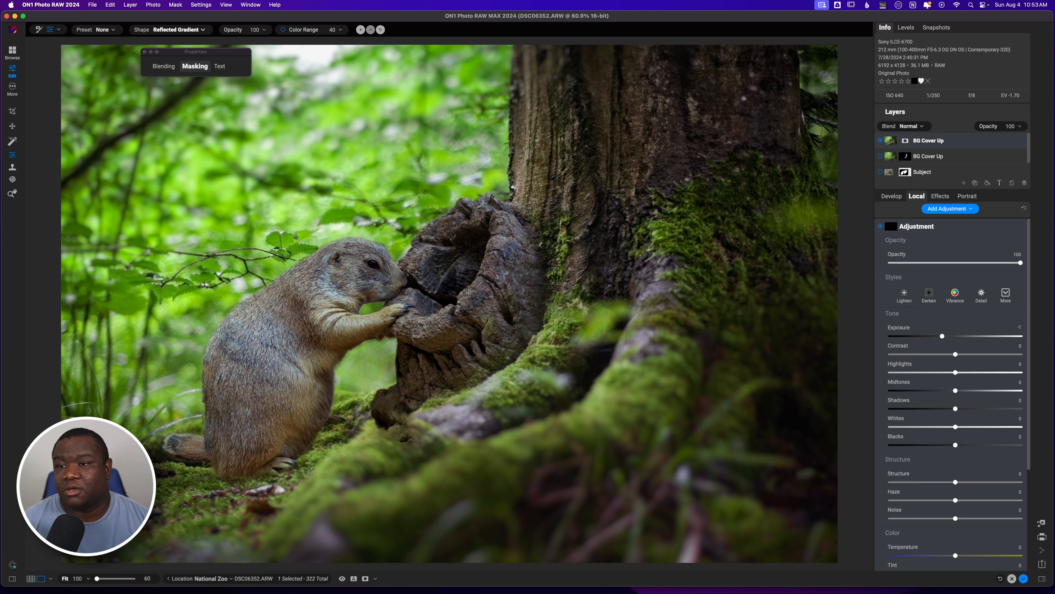
left_click(186, 31)
left_click(104, 31)
left_click(104, 30)
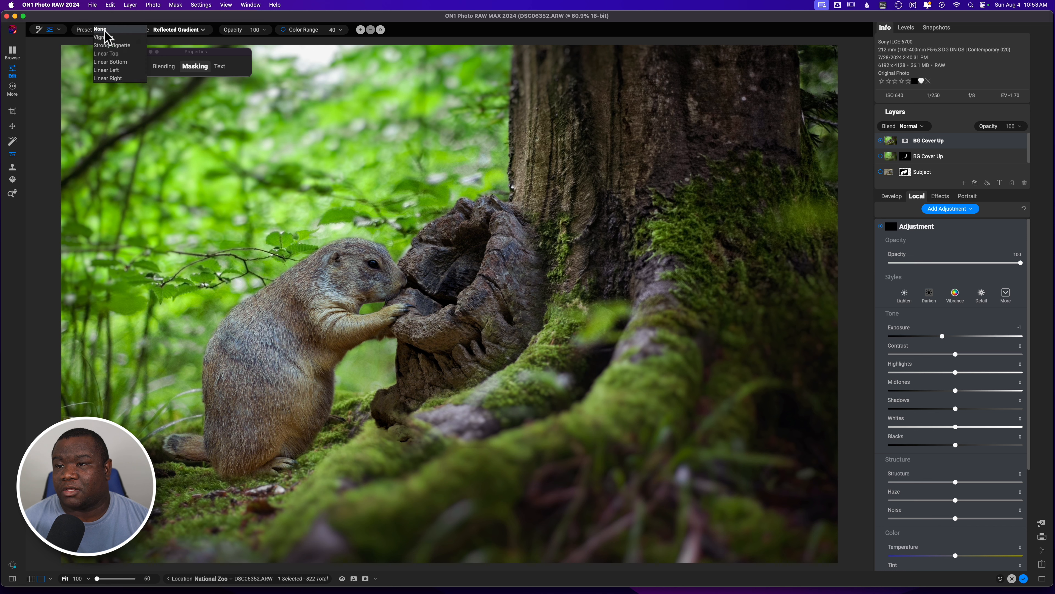
left_click(108, 37)
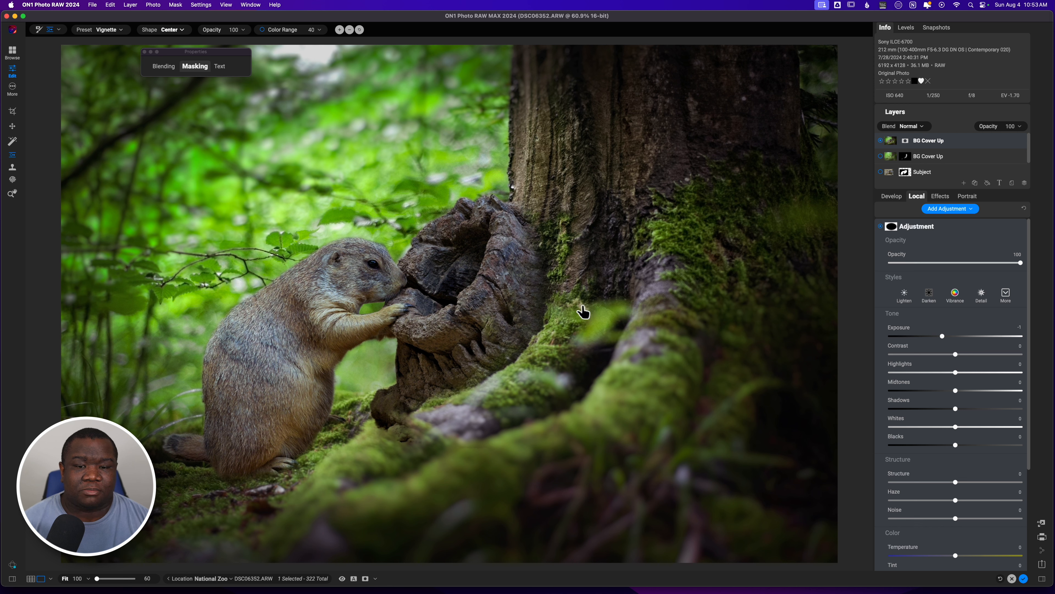
Resize and rotate the vignette around the prairie dog and stump, and set its exposure to -0.75.
key("b")
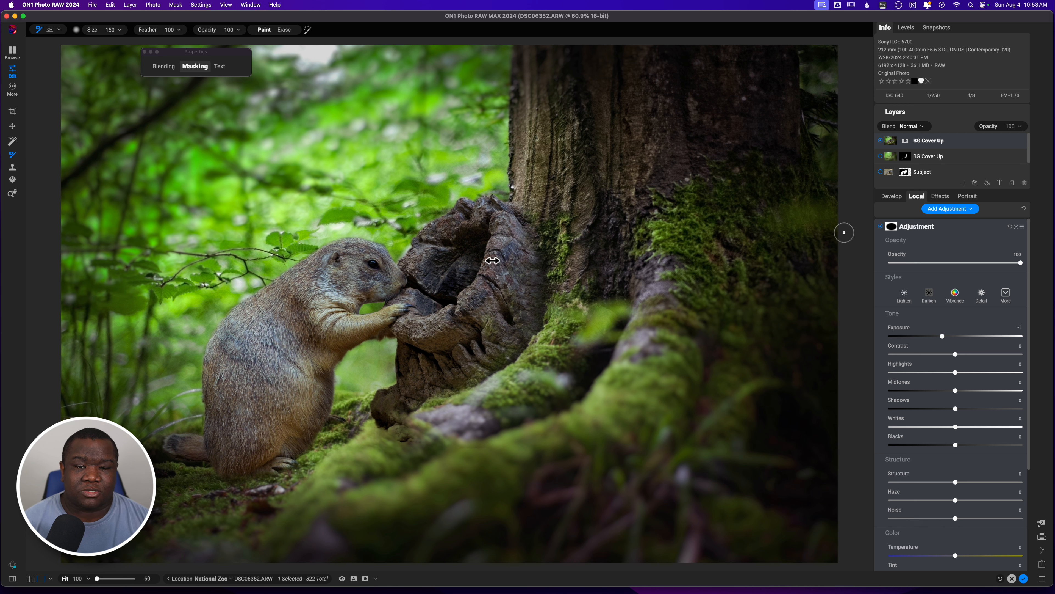
left_click(50, 30)
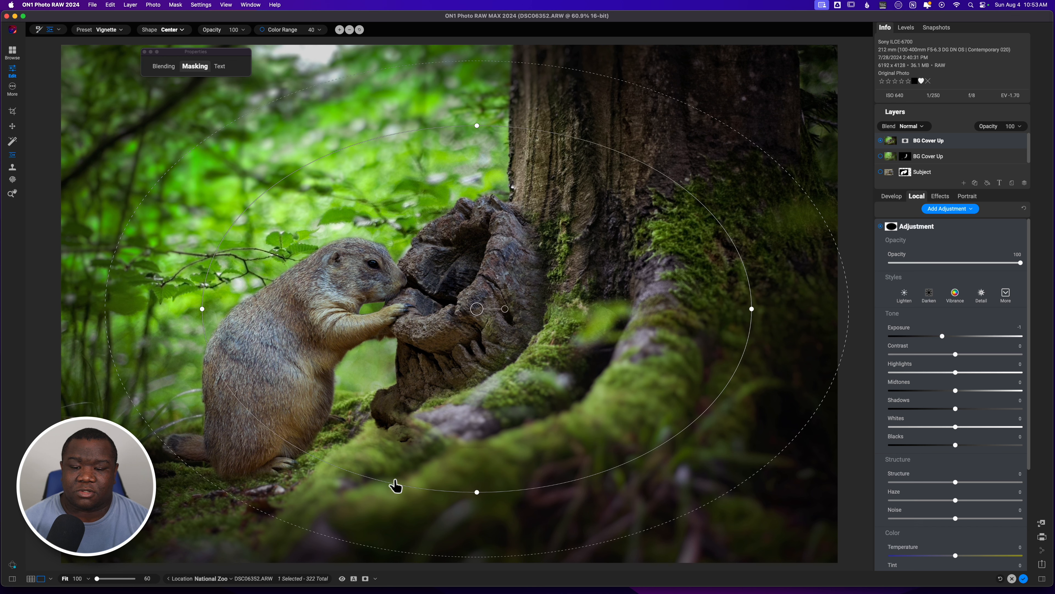
left_click_drag(391, 488, 441, 434)
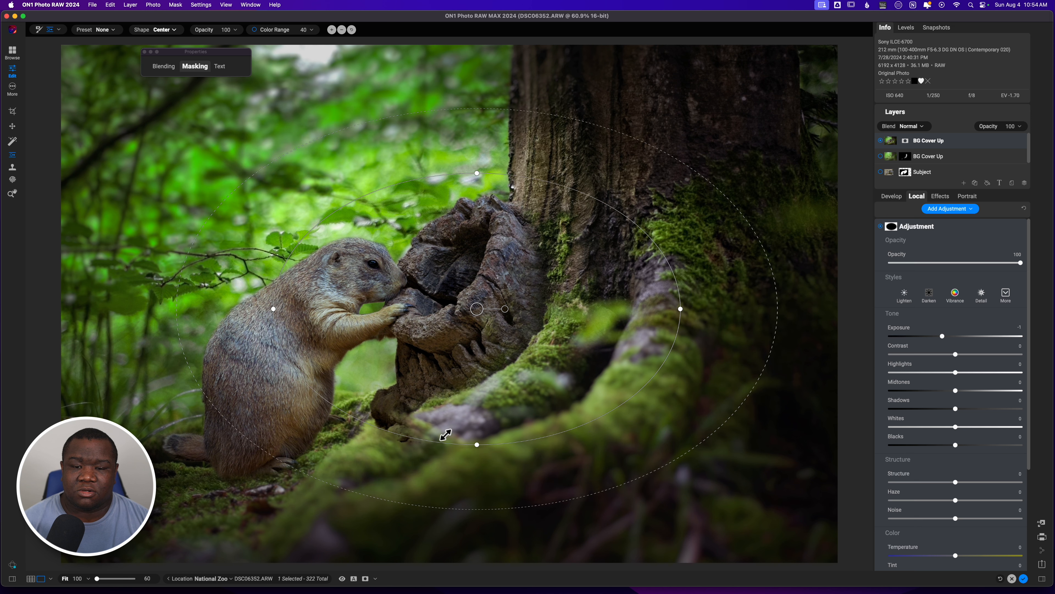
left_click_drag(504, 309, 359, 325)
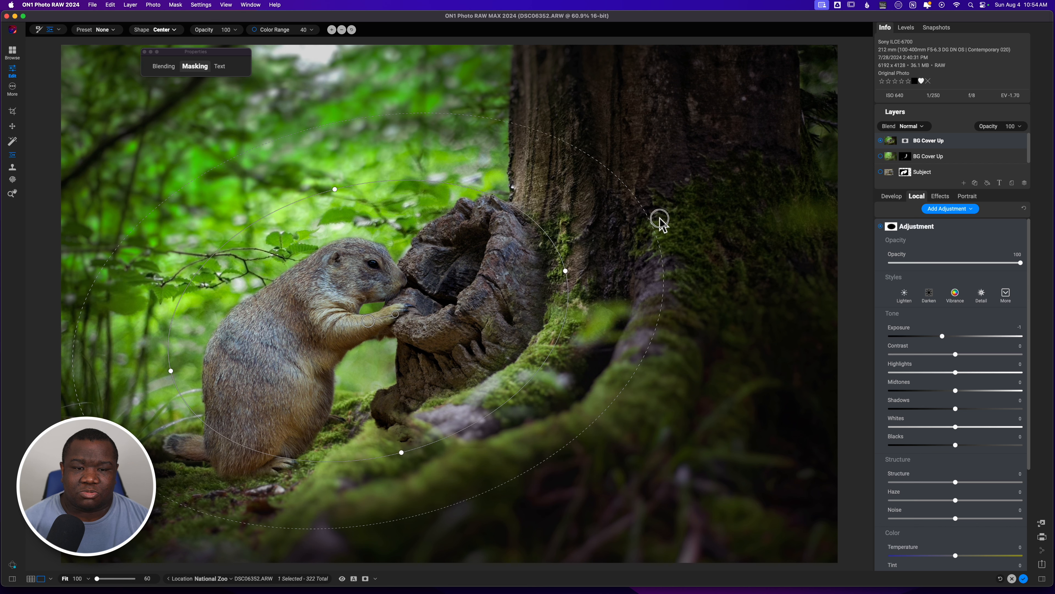
left_click_drag(659, 219, 737, 210)
left_click_drag(982, 325, 989, 324)
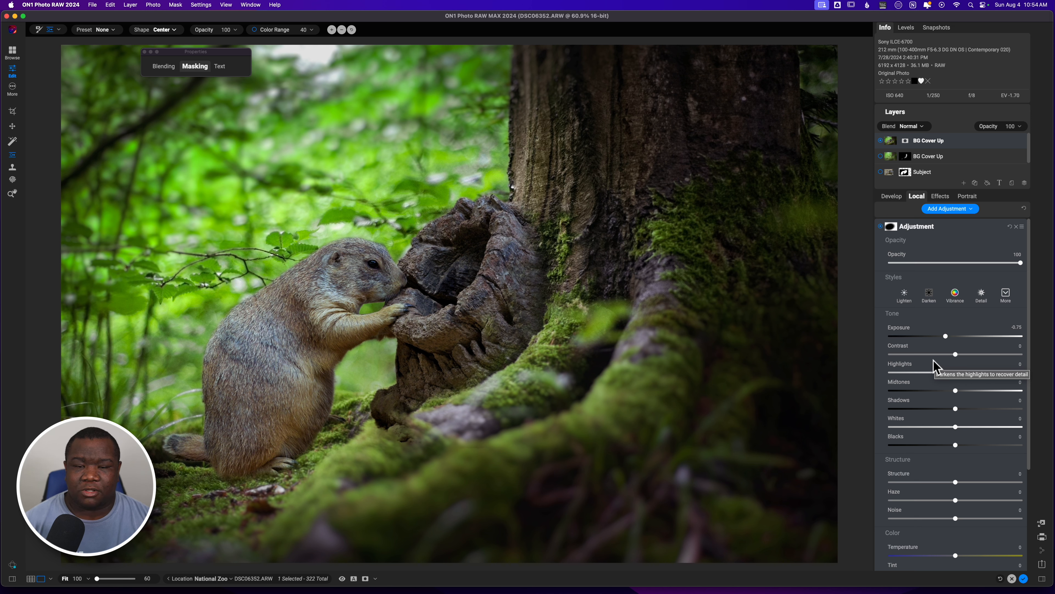
left_click(927, 227)
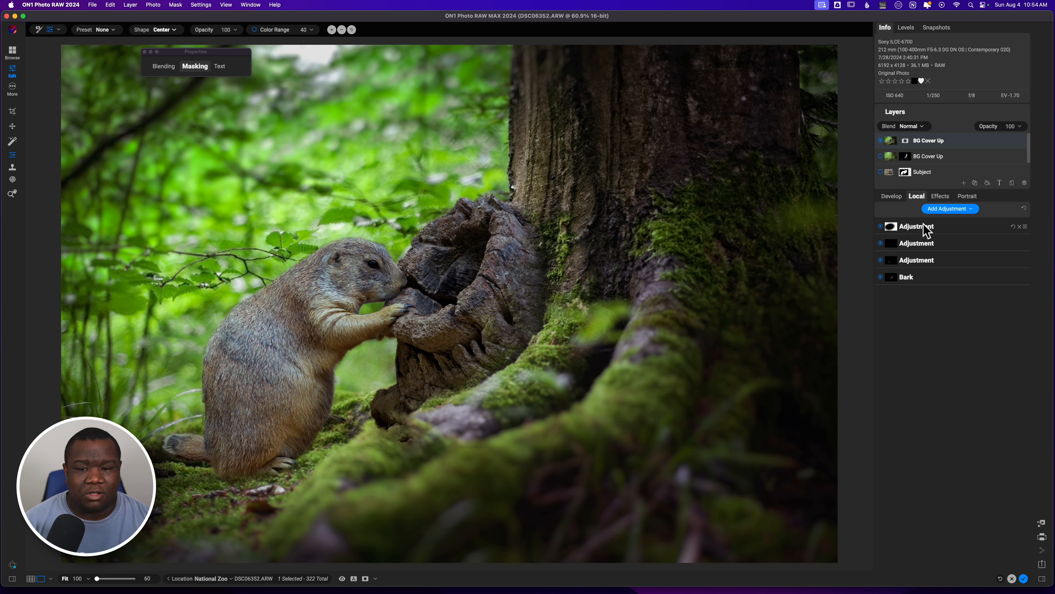
Crop the image tighter around the prairie dog and stump at the original aspect ratio.
key("c")
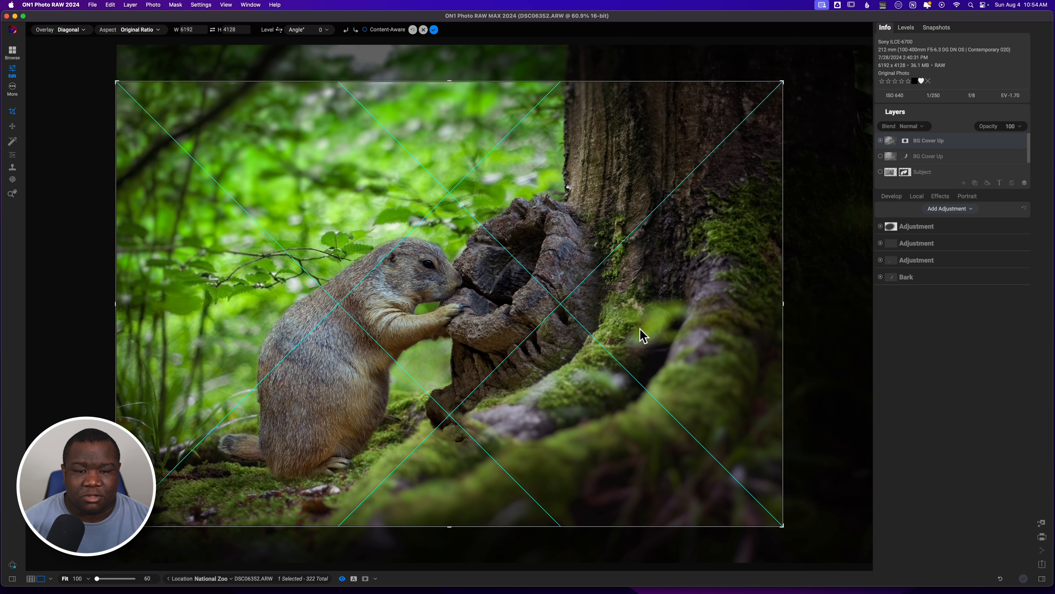
left_click_drag(641, 331, 611, 326)
key("Return")
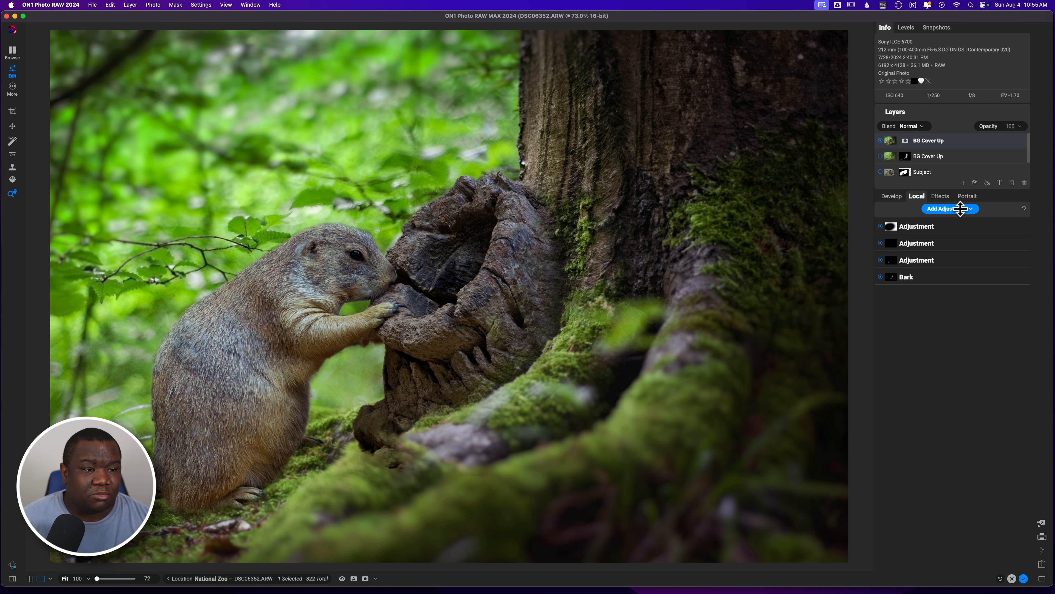
Add a Sunshine filter at amount 50 and collapse it.
left_click(940, 196)
left_click(954, 225)
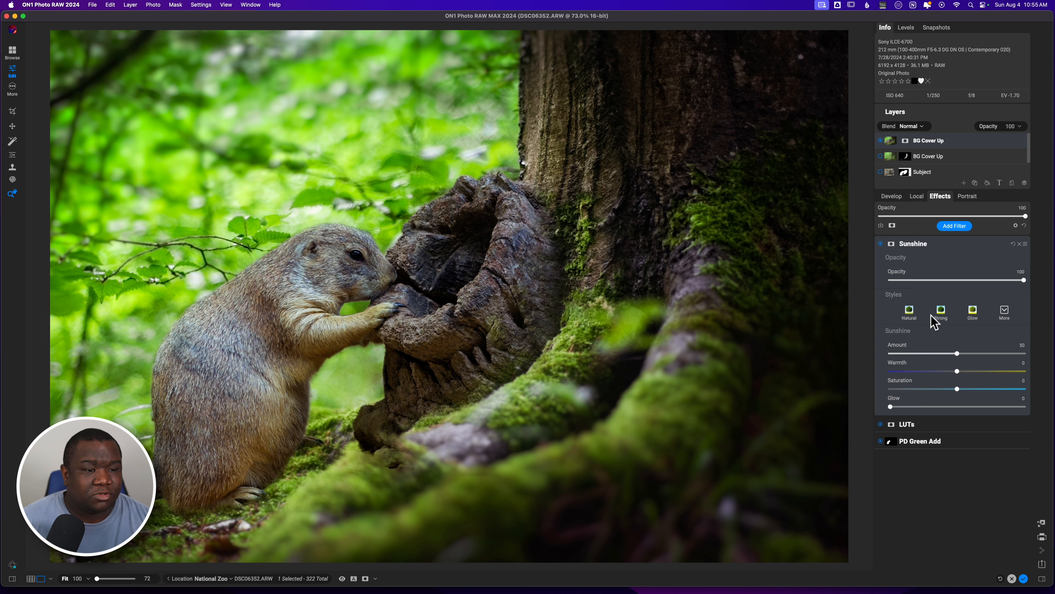
left_click(942, 245)
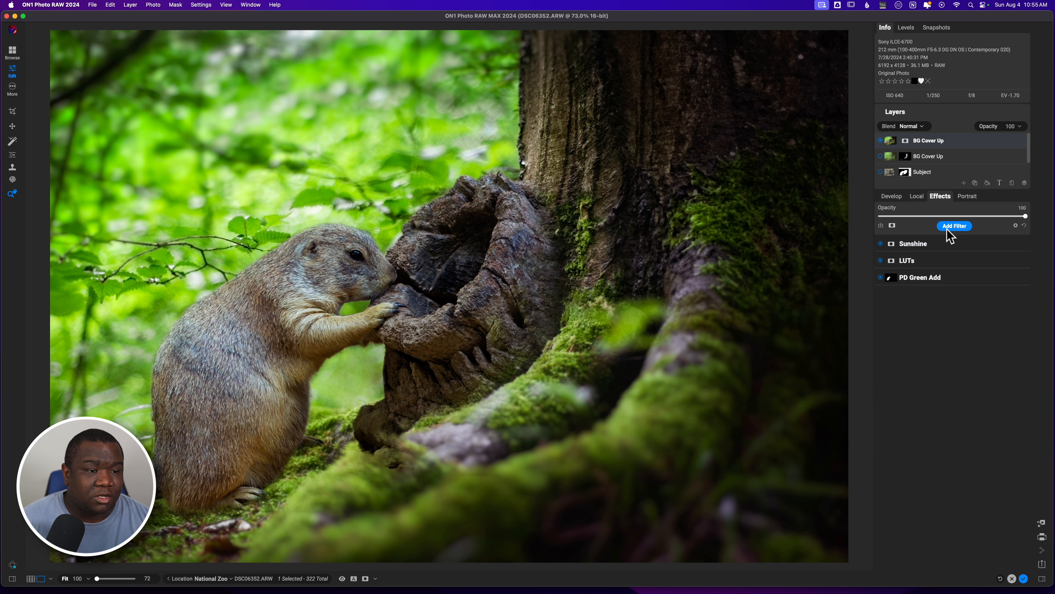
Add a Glow filter with the amount at 35 and collapse it.
left_click(951, 226)
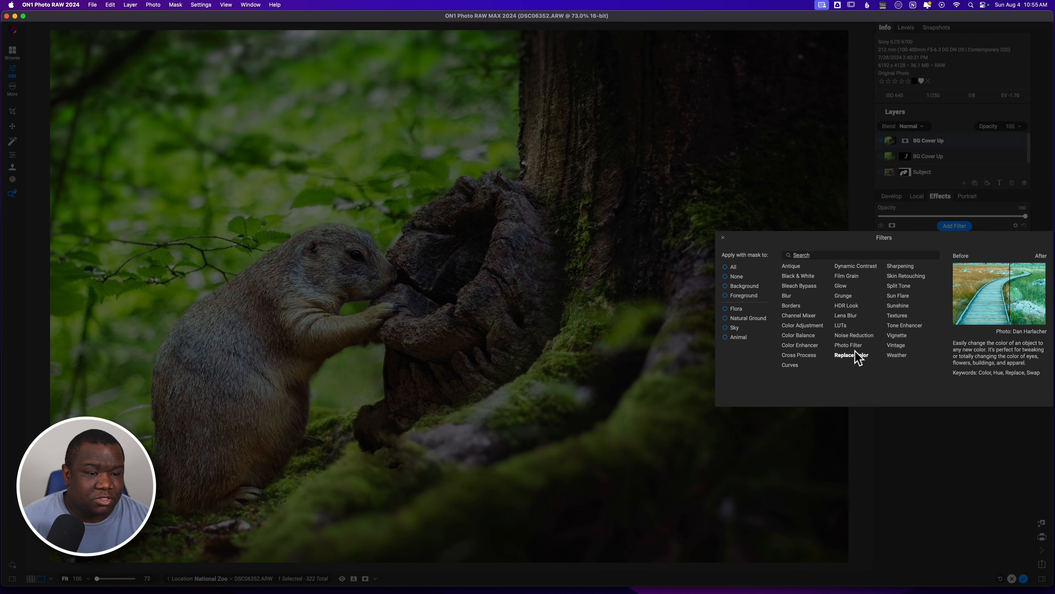
left_click(843, 286)
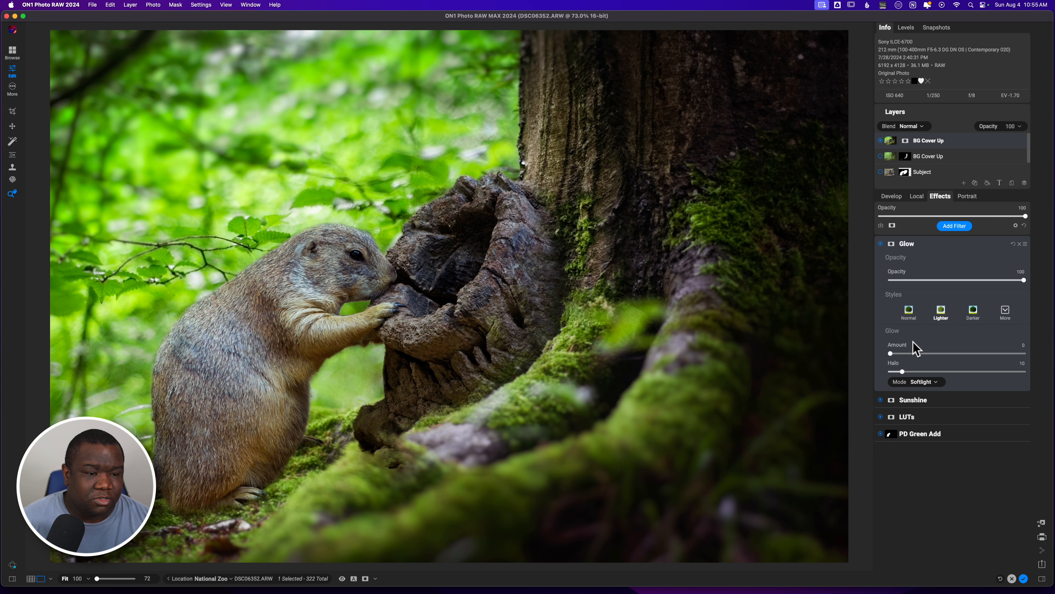
left_click_drag(914, 353, 936, 353)
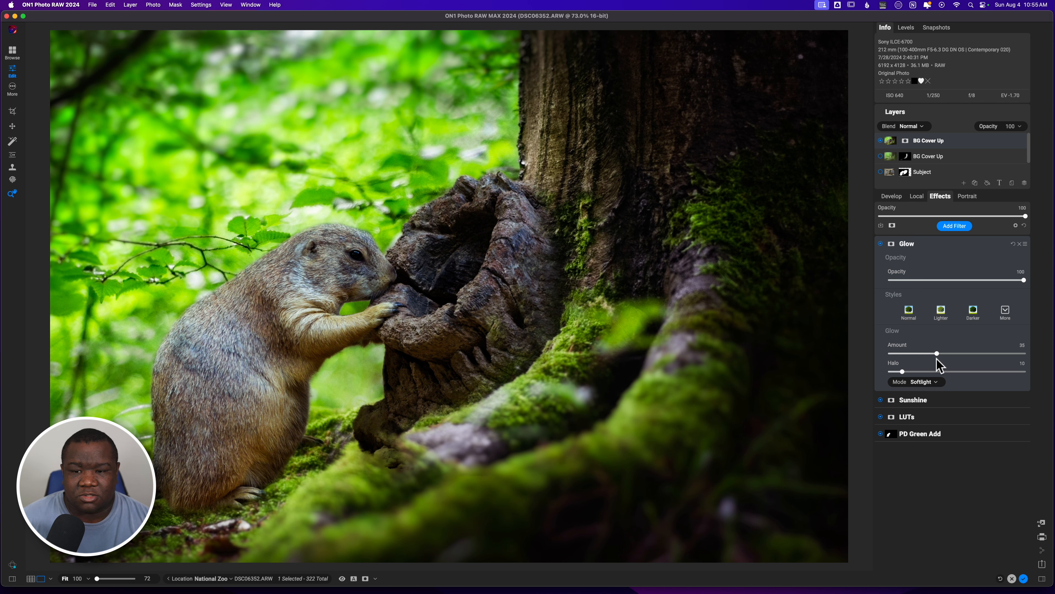
left_click(947, 249)
Darken the ground beneath the prairie dog with a new -1 exposure local adjustment, using a size 200 brush, and turn the edit preview off.
left_click(914, 197)
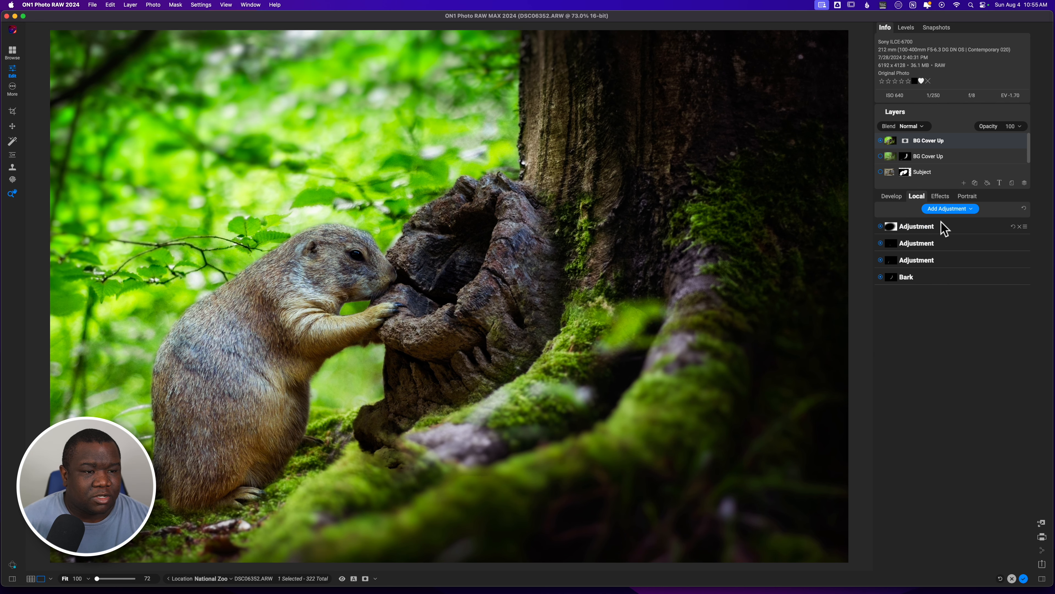
key("k")
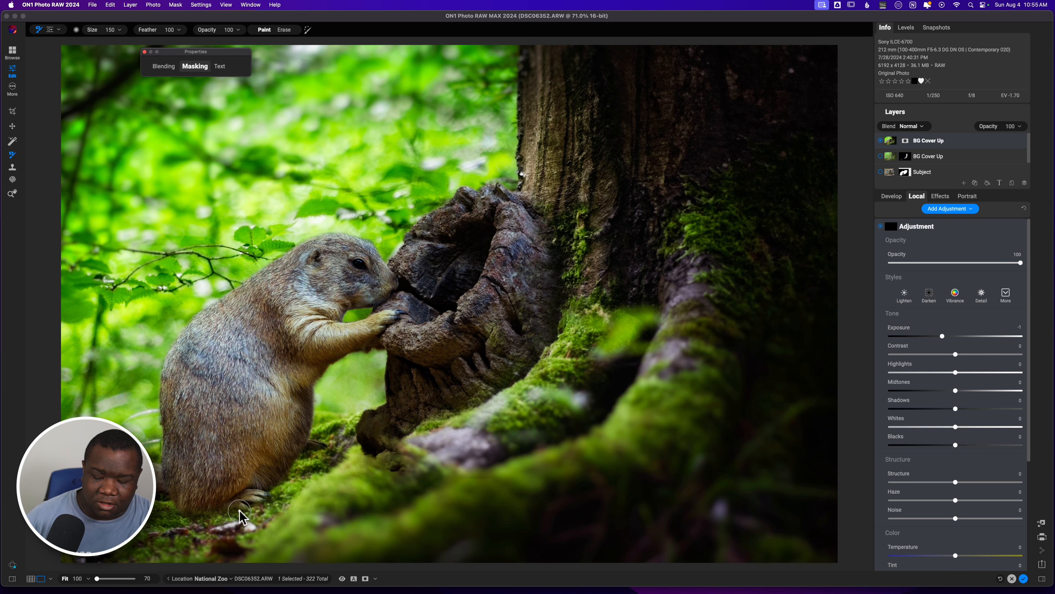
key("bracketright")
key("bracketright")
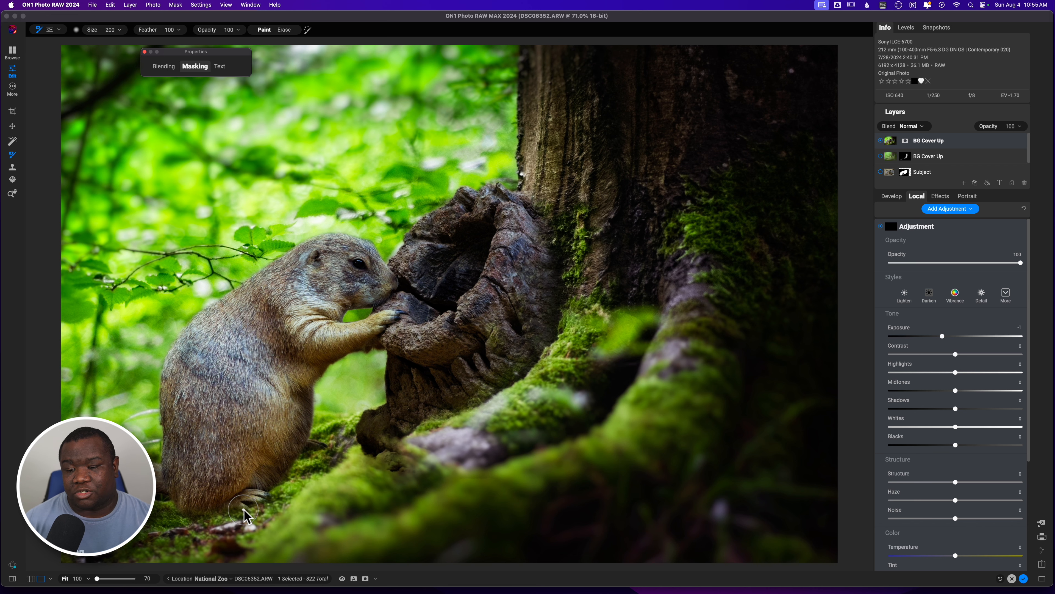
key("bracketleft")
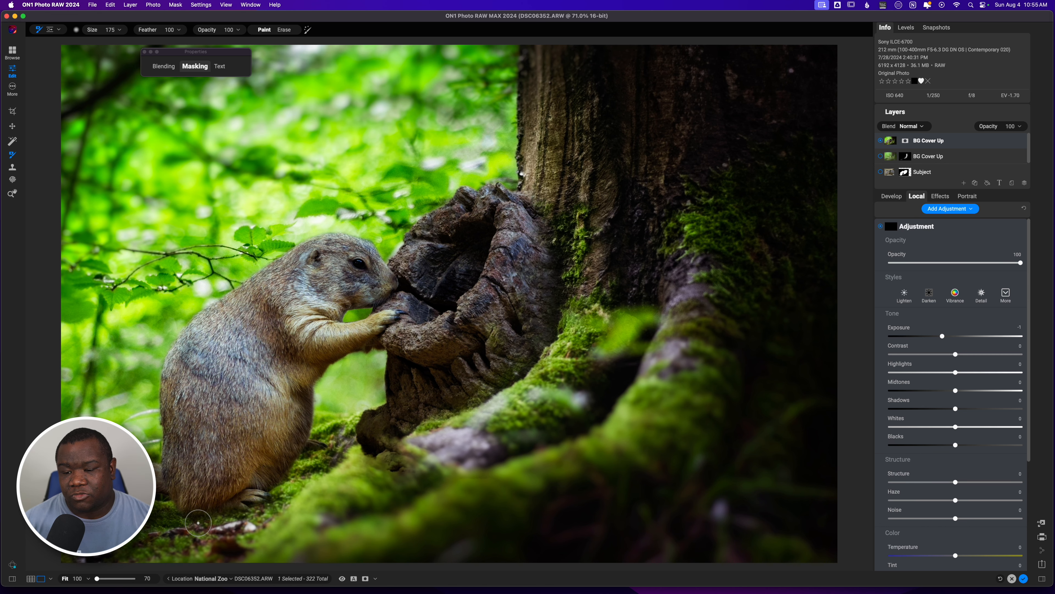
key("bracketright")
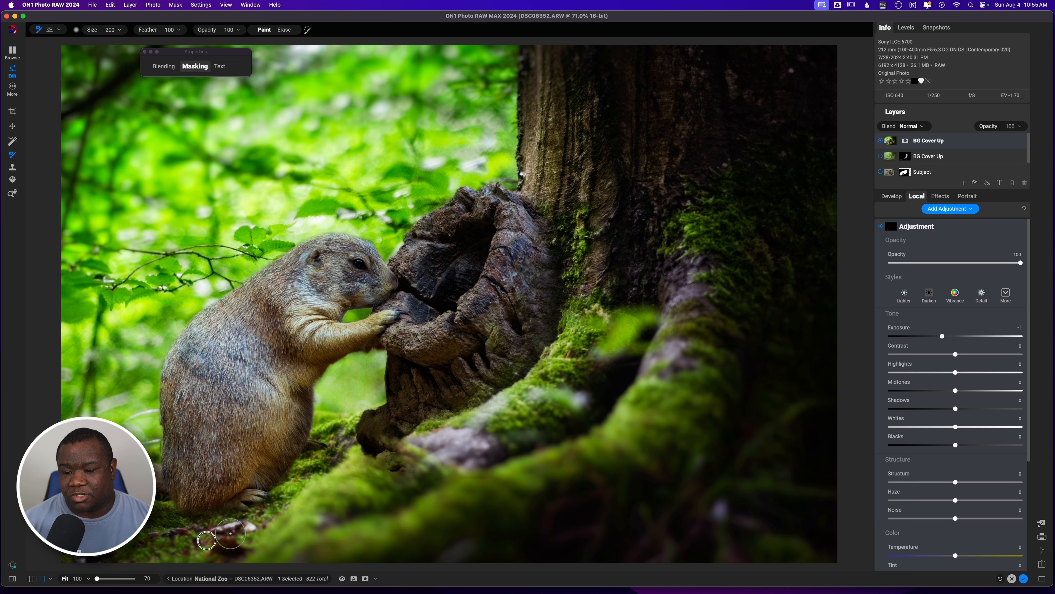
left_click_drag(230, 534, 162, 519)
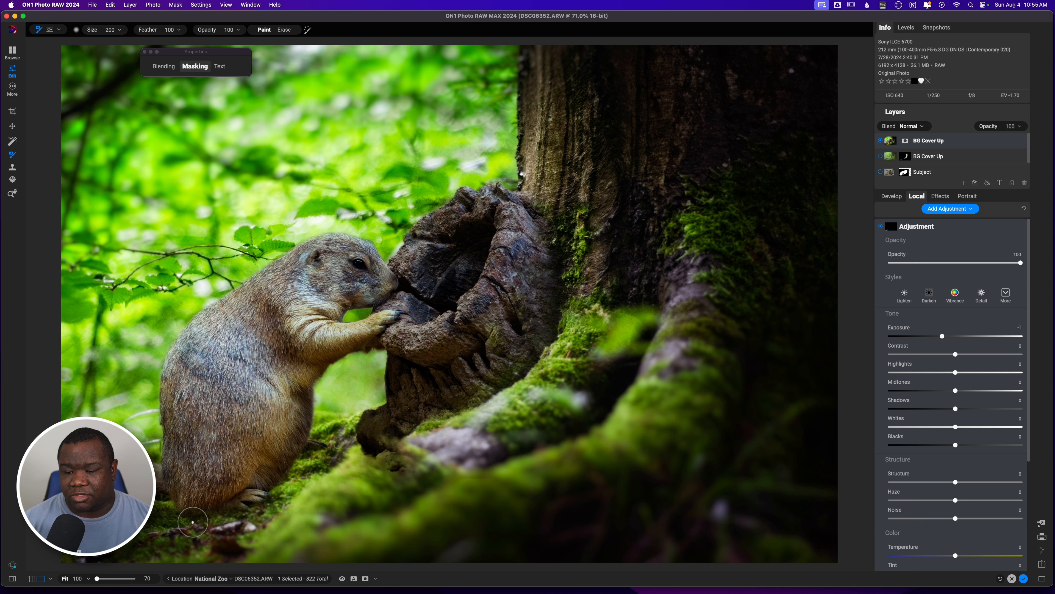
mouse_move(193, 521)
left_mouse_down()
mouse_move(235, 506)
mouse_move(269, 514)
left_mouse_up()
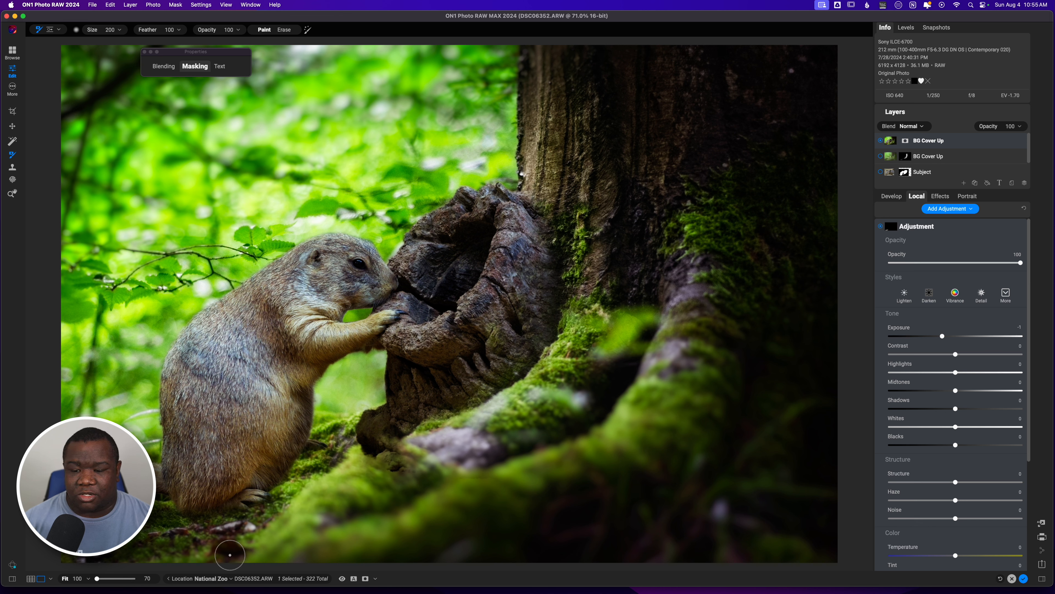
left_click_drag(232, 528, 166, 538)
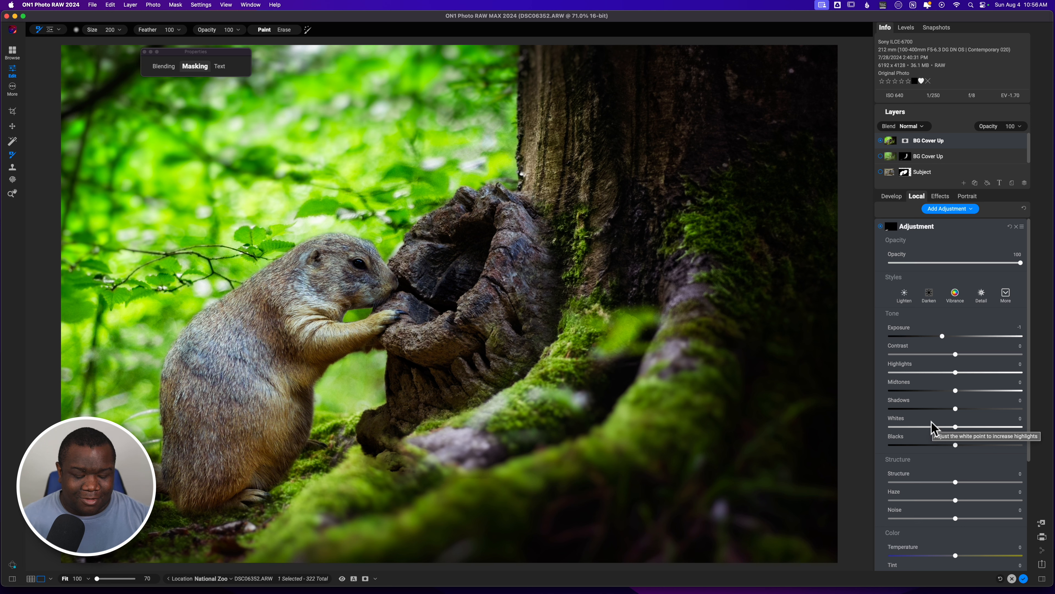
key("p")
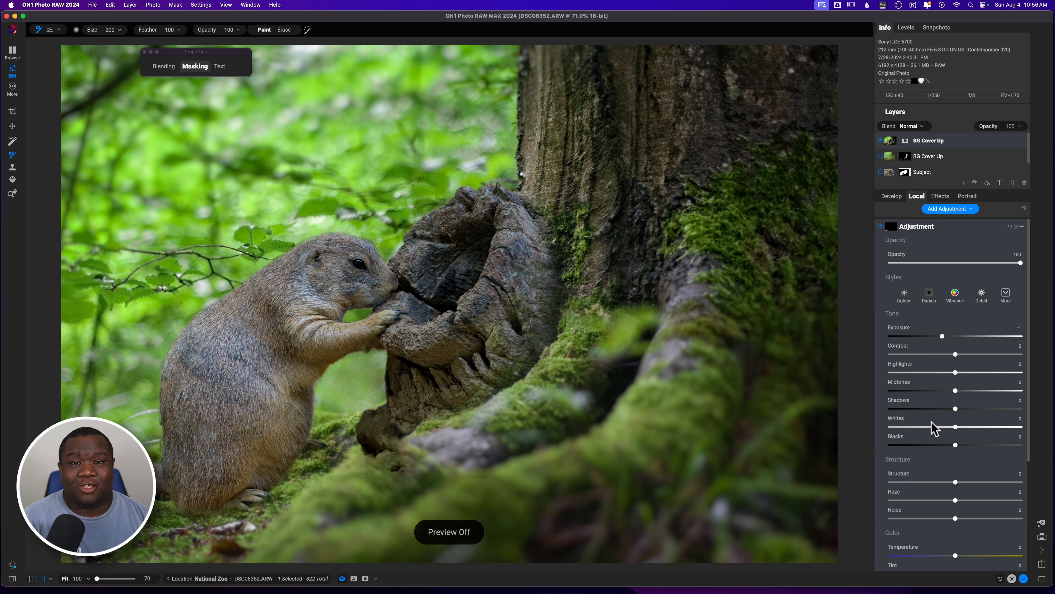